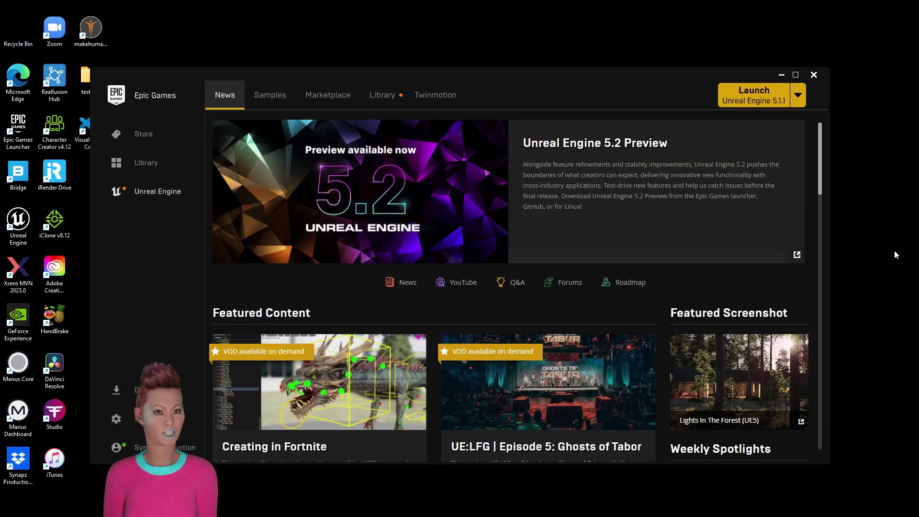
- Open the engine library and check which Unreal Engine versions can be added, without keeping the new version slot
click(385, 105)
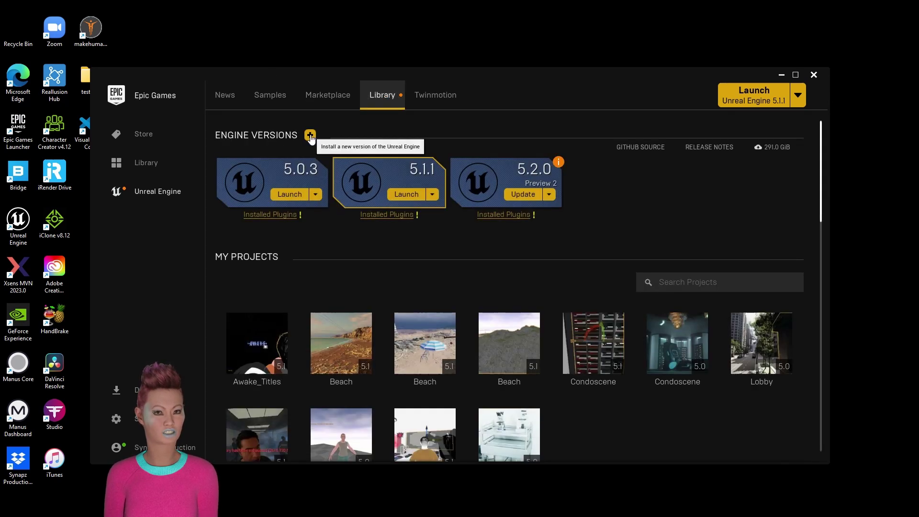
click(310, 136)
click(672, 170)
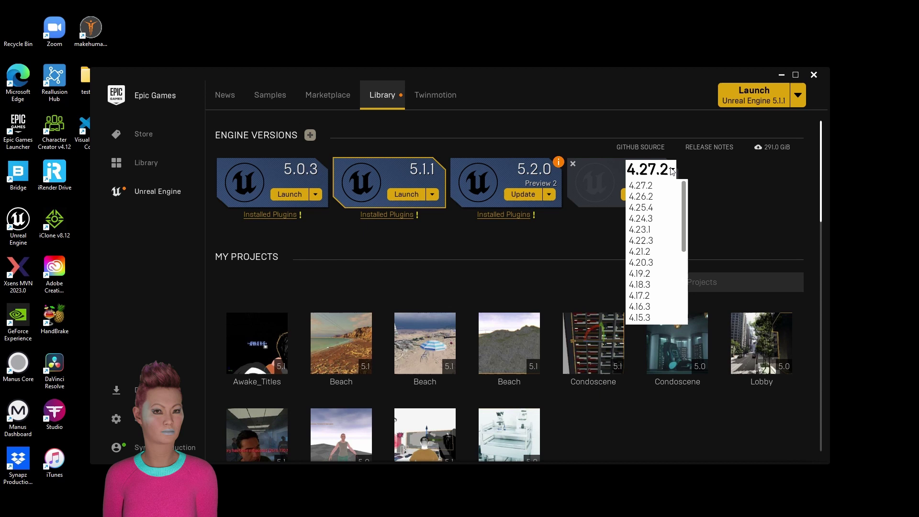
drag(684, 239, 711, 175)
click(713, 176)
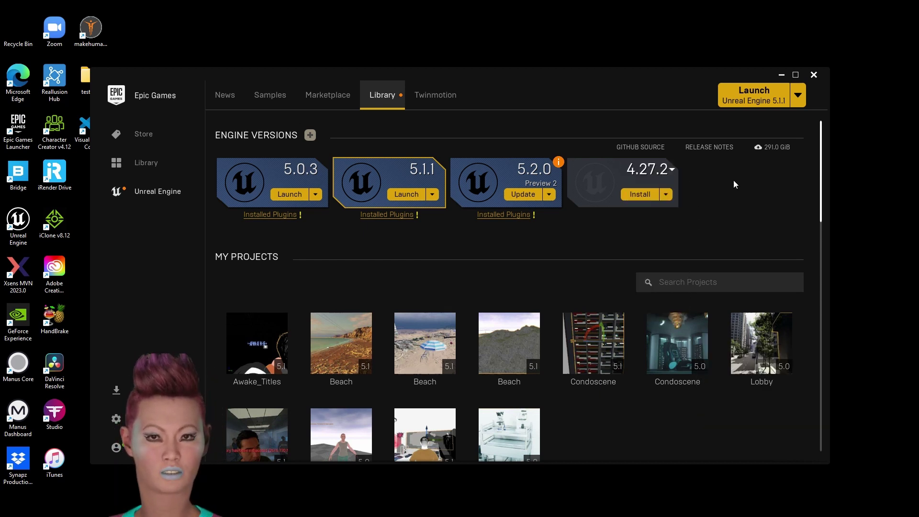
click(573, 164)
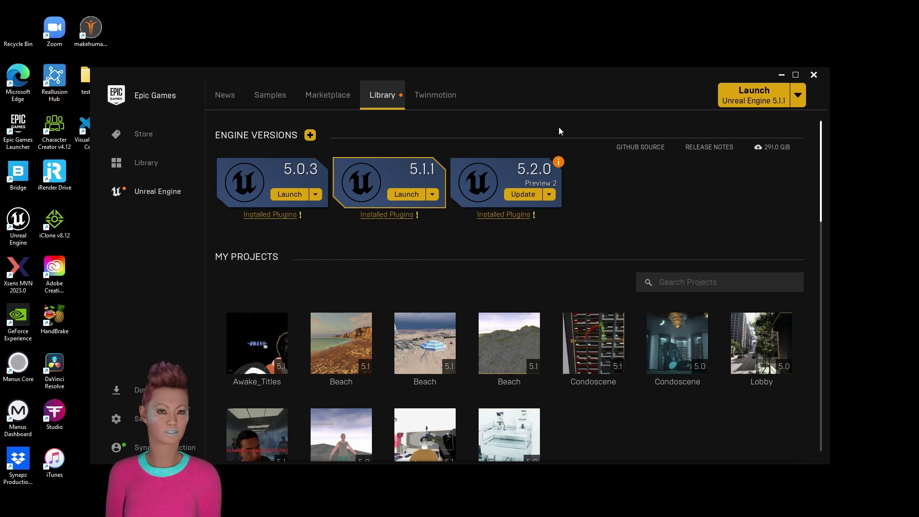
- Review the installation options and optional components for Unreal Engine 5.2.0
click(550, 194)
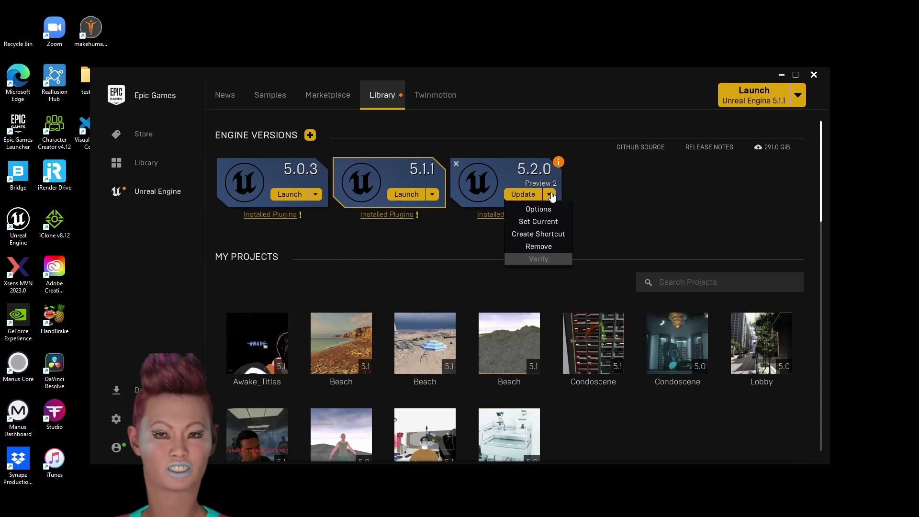
click(538, 209)
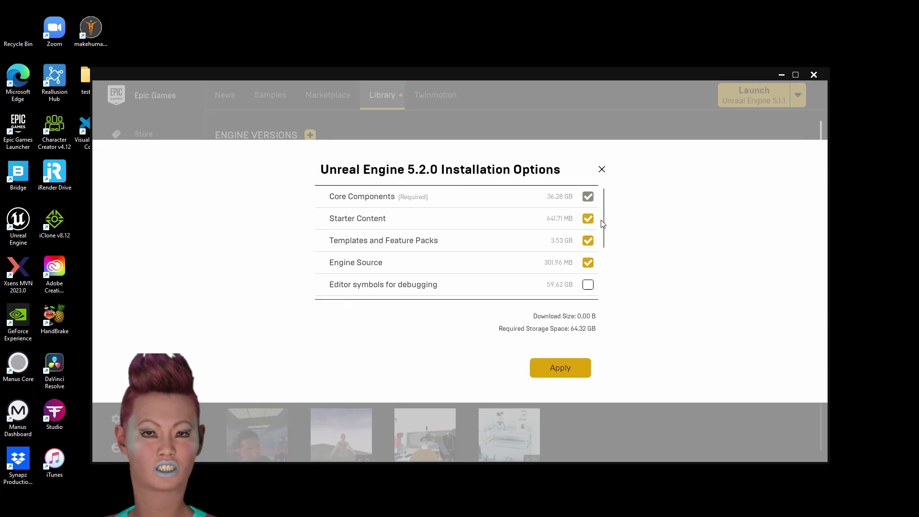
drag(604, 208, 602, 187)
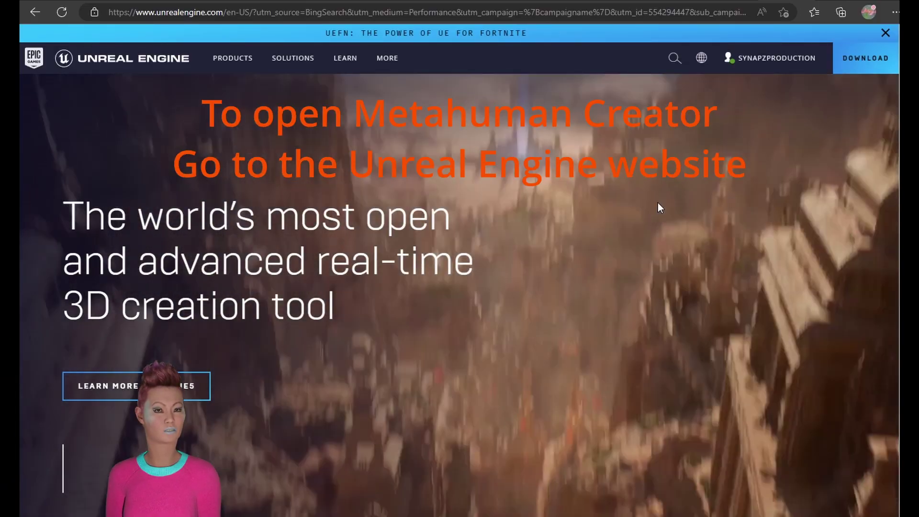
- Open the MetaHuman product page on the Unreal Engine website and launch the latest MetaHuman Creator
click(228, 57)
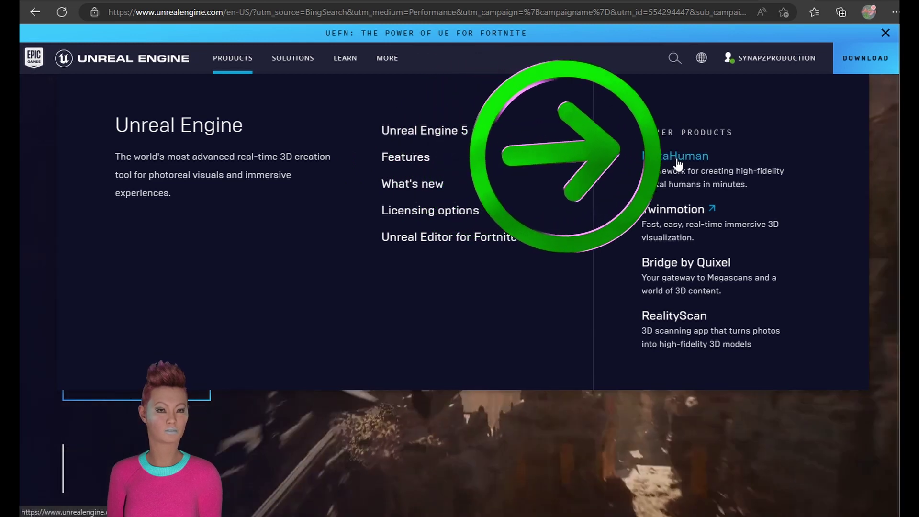
click(678, 162)
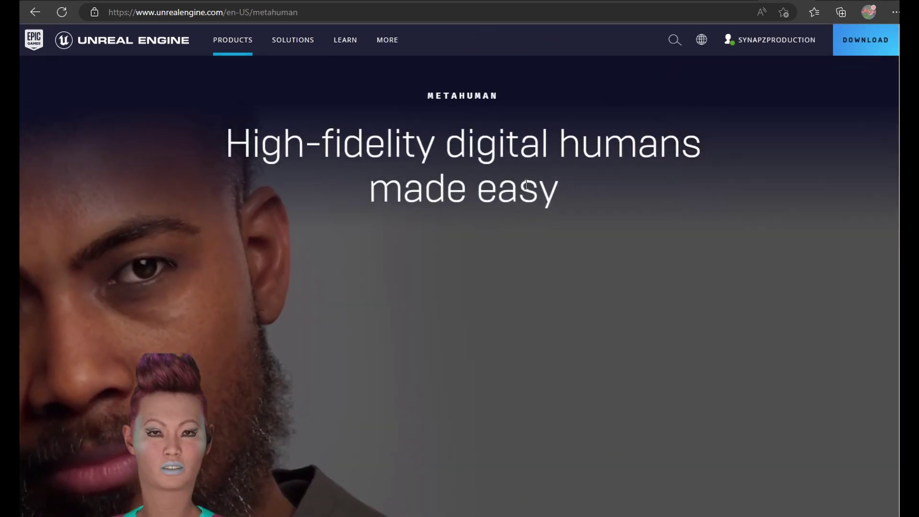
scroll(525, 185, down, 10)
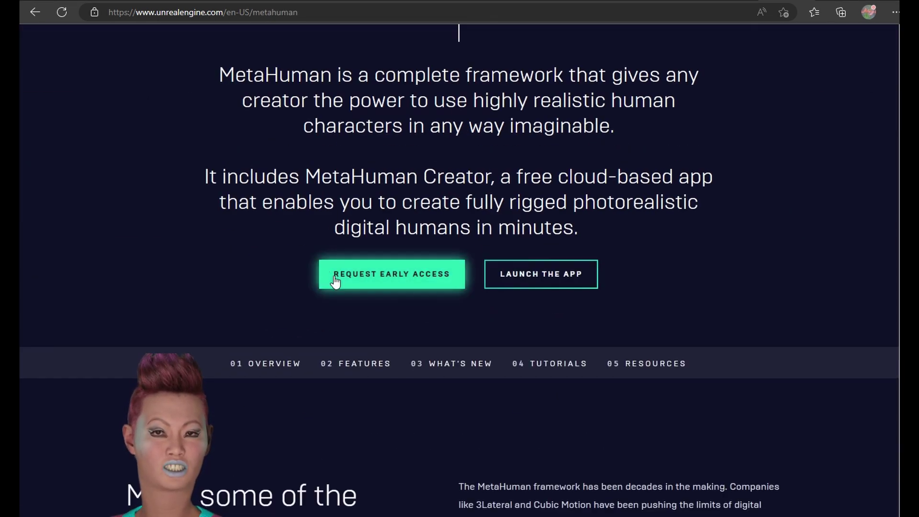
click(556, 273)
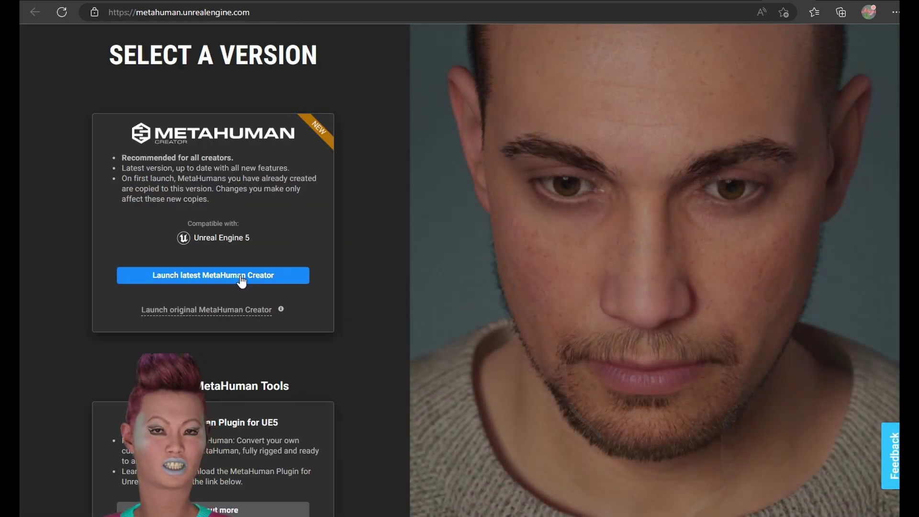
click(241, 281)
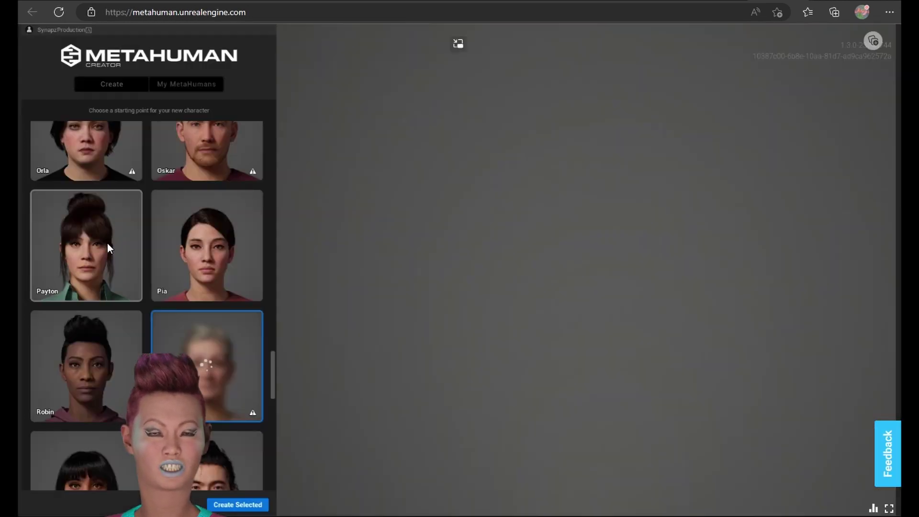
- Look through the preset characters offered as starting points for a new MetaHuman
scroll(107, 243, down, 4)
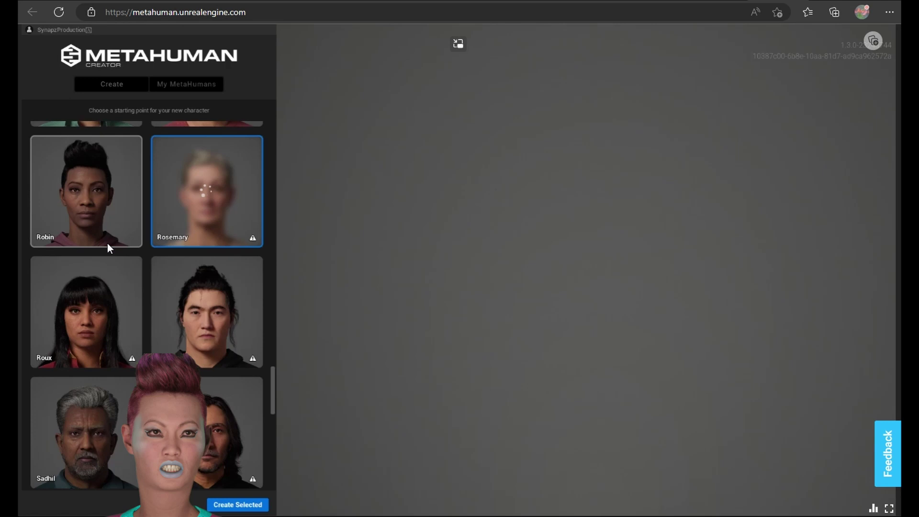
scroll(107, 243, down, 5)
scroll(261, 423, down, 5)
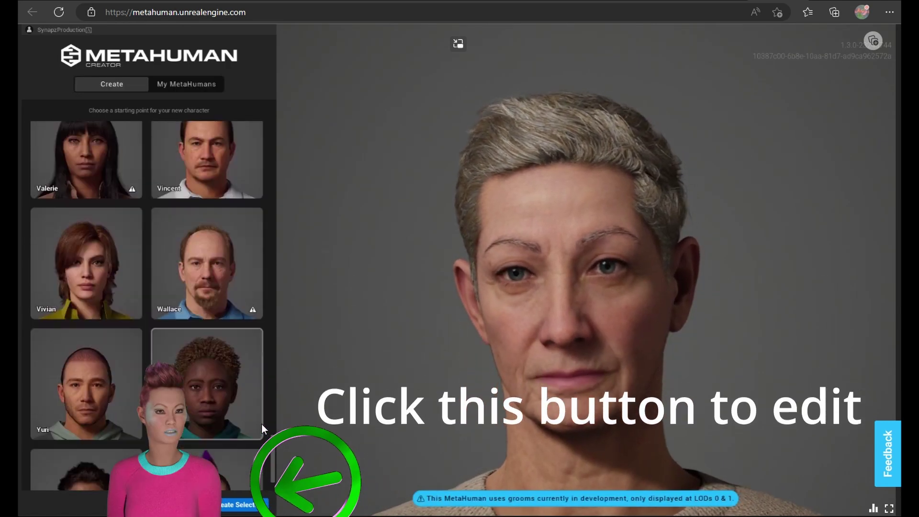
scroll(262, 423, down, 4)
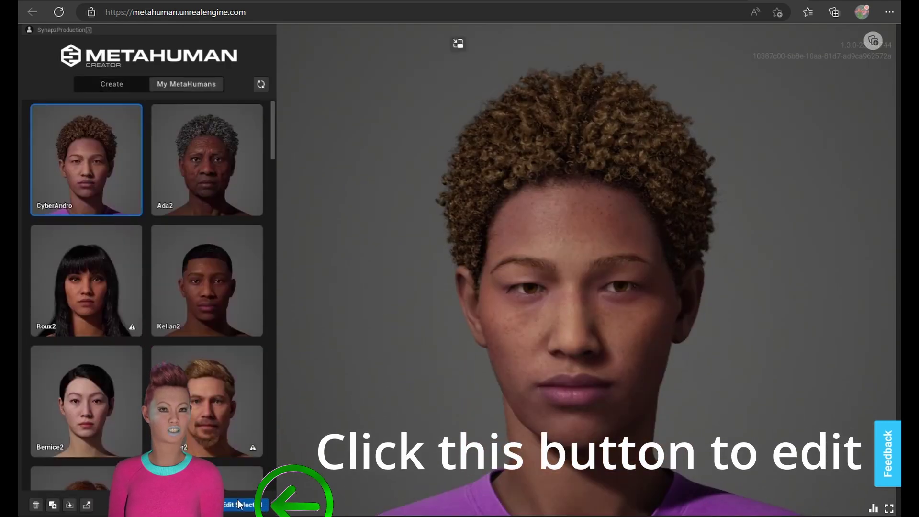
- Open the saved MetaHuman CyberAndro for editing and bring up its face blend settings in Blend mode
click(240, 503)
click(105, 101)
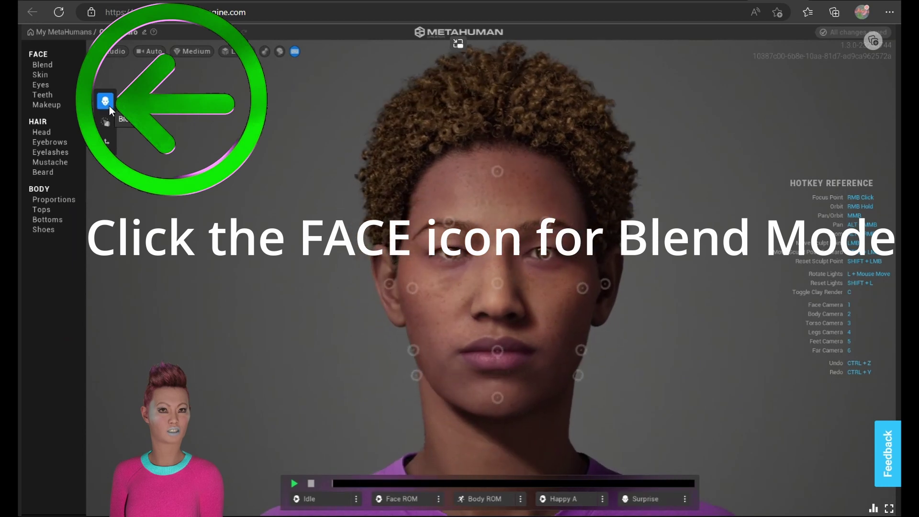
click(39, 65)
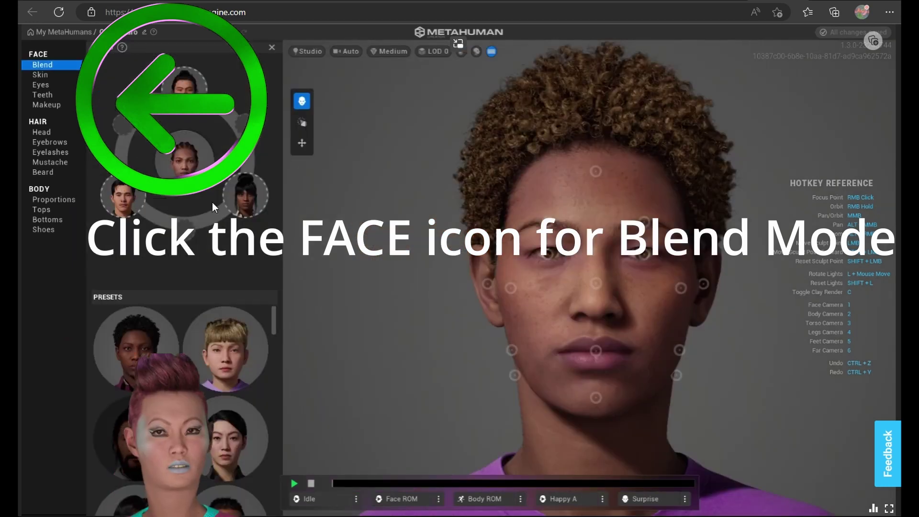
- Try blending CyberAndro's facial features at the cheek, nose, mouth, ear and eye control points toward the chosen presets
drag(511, 287, 496, 338)
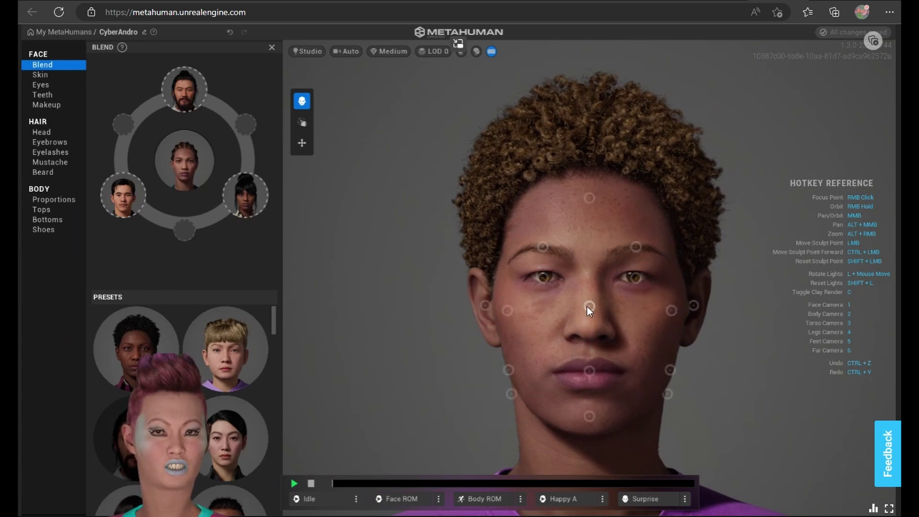
mouse_move(587, 306)
mouse_down()
mouse_move(507, 339)
mouse_move(452, 348)
mouse_move(546, 174)
mouse_move(719, 386)
mouse_up()
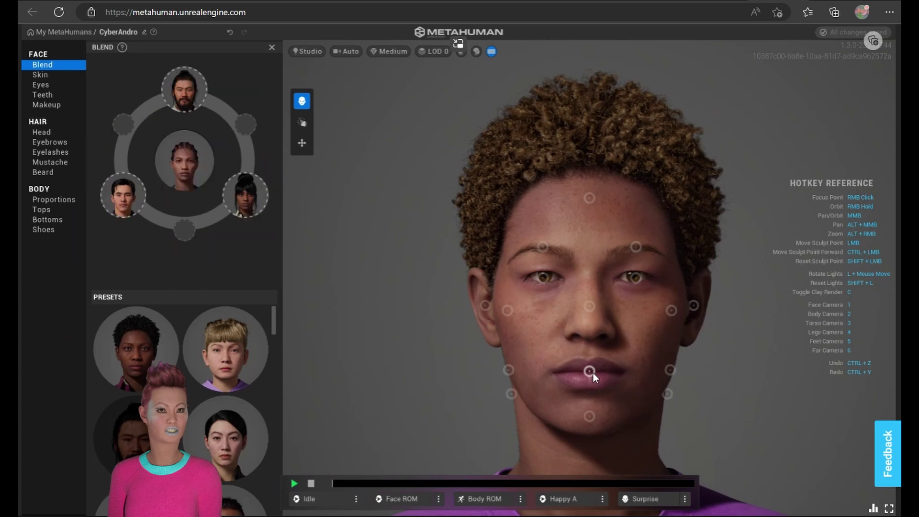
mouse_move(593, 372)
mouse_down()
mouse_move(432, 429)
mouse_move(482, 334)
mouse_move(556, 239)
mouse_move(733, 349)
mouse_up()
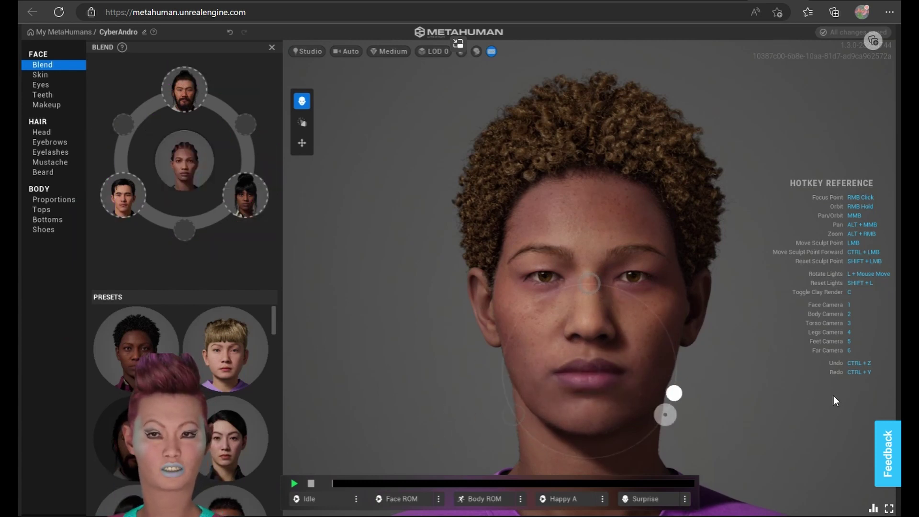
drag(830, 408, 782, 380)
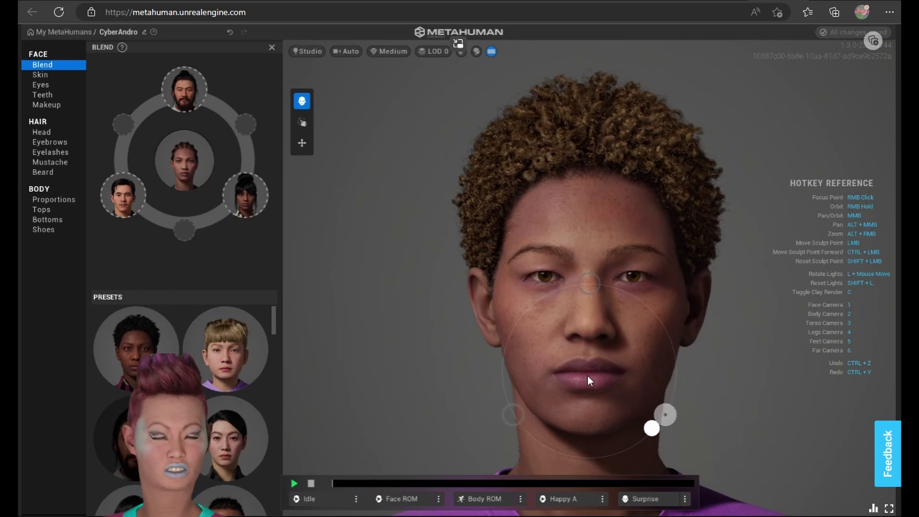
mouse_move(588, 376)
mouse_down()
mouse_move(620, 390)
mouse_move(834, 396)
mouse_move(605, 340)
mouse_up()
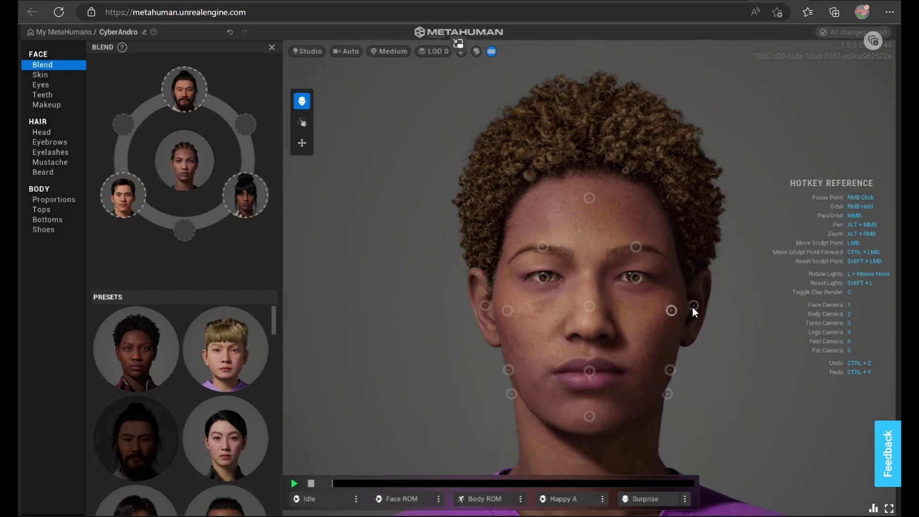
mouse_move(694, 306)
mouse_down()
mouse_move(735, 318)
mouse_move(634, 272)
mouse_up()
drag(689, 310, 689, 310)
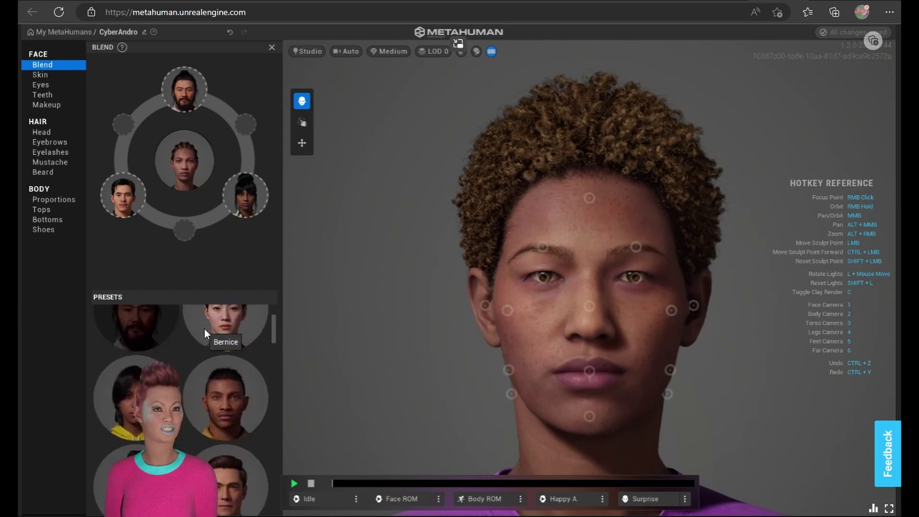
- Examine the skin accent settings for CyberAndro's facial regions and open the eye settings
click(40, 74)
click(246, 69)
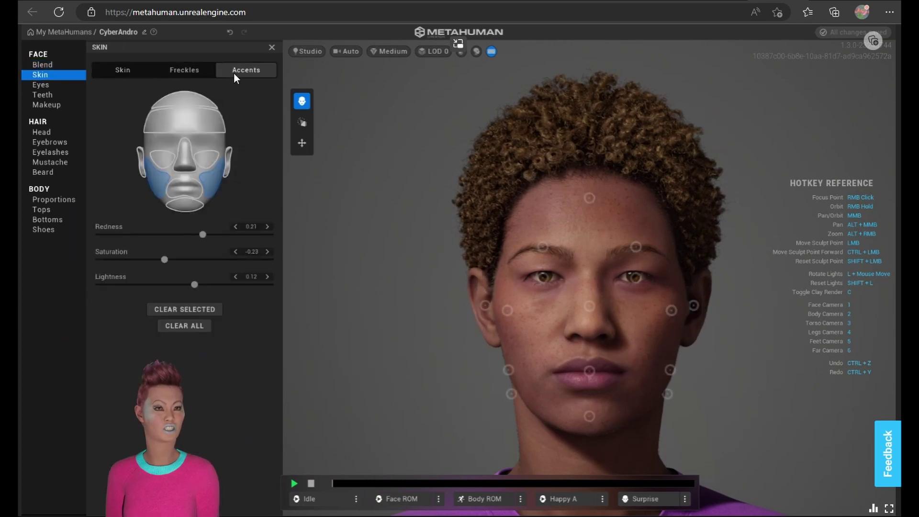
click(238, 229)
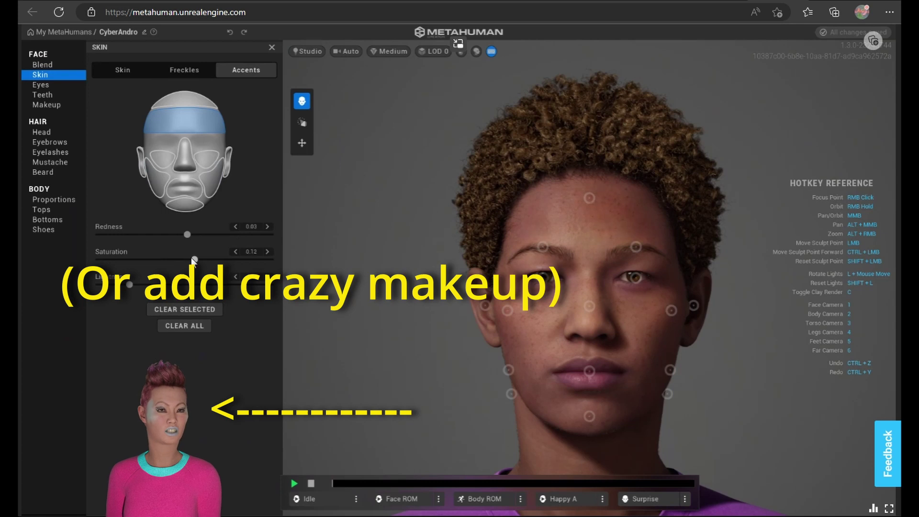
click(40, 84)
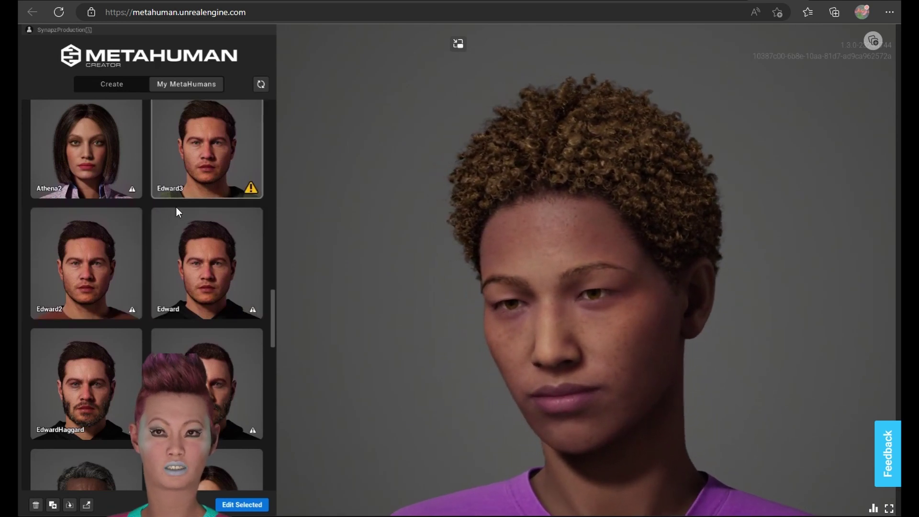
scroll(102, 339, down, 3)
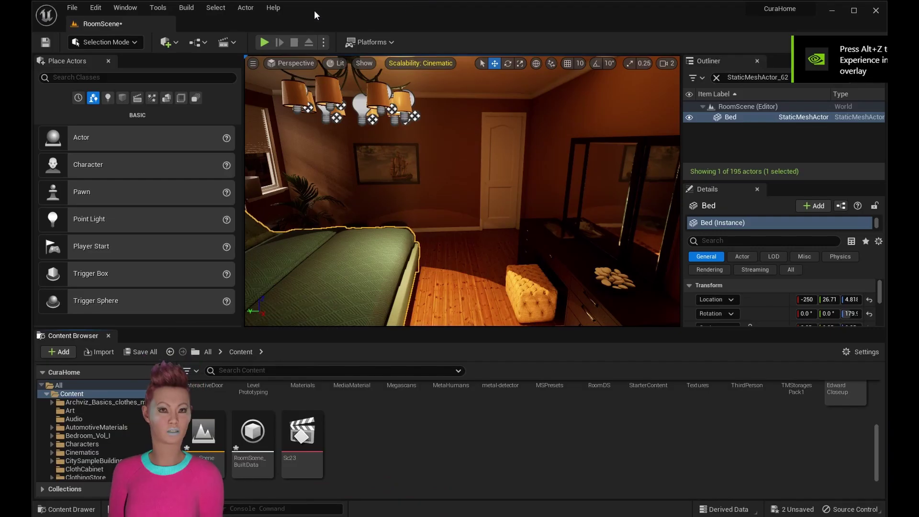
- In the Unreal Editor, open Quixel Bridge and display its MetaHuman presets
click(168, 43)
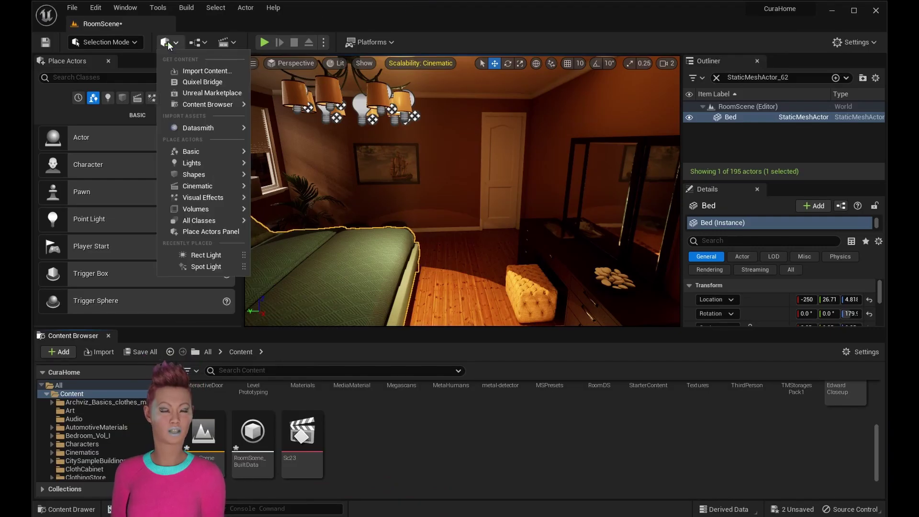
click(202, 81)
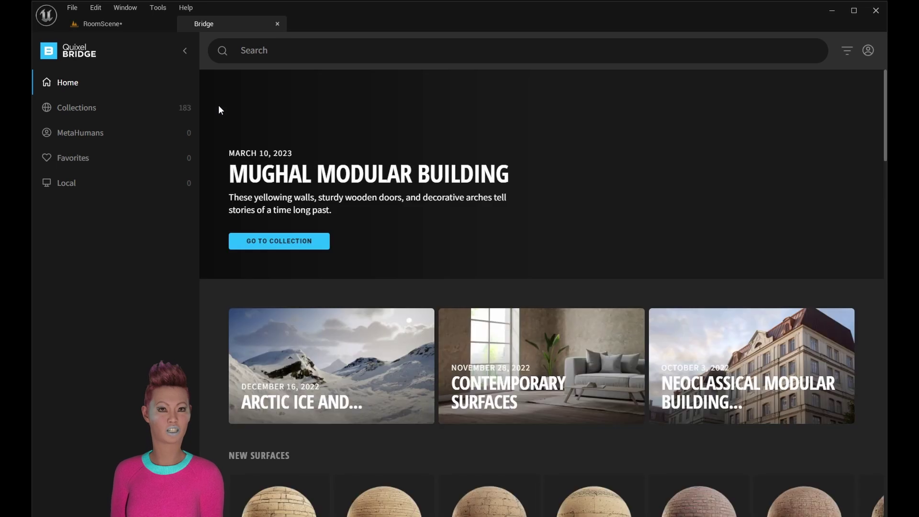
mouse_move(94, 143)
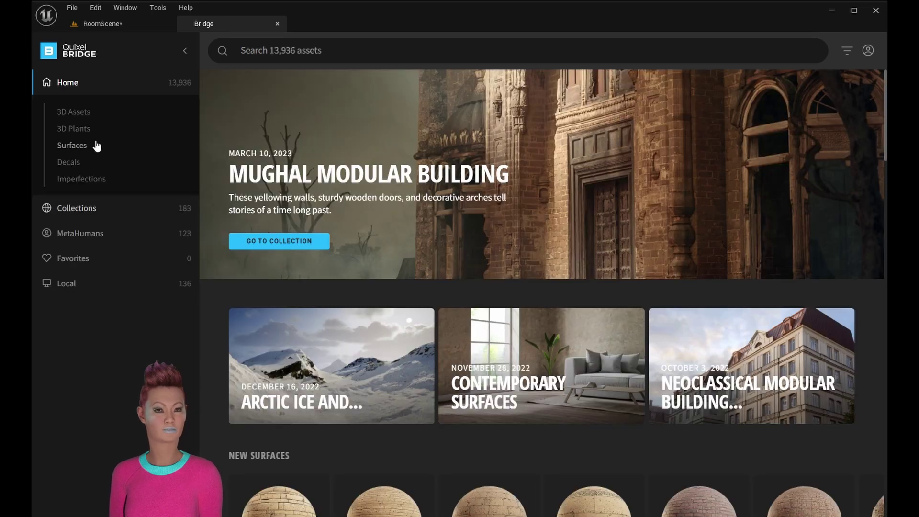
click(78, 234)
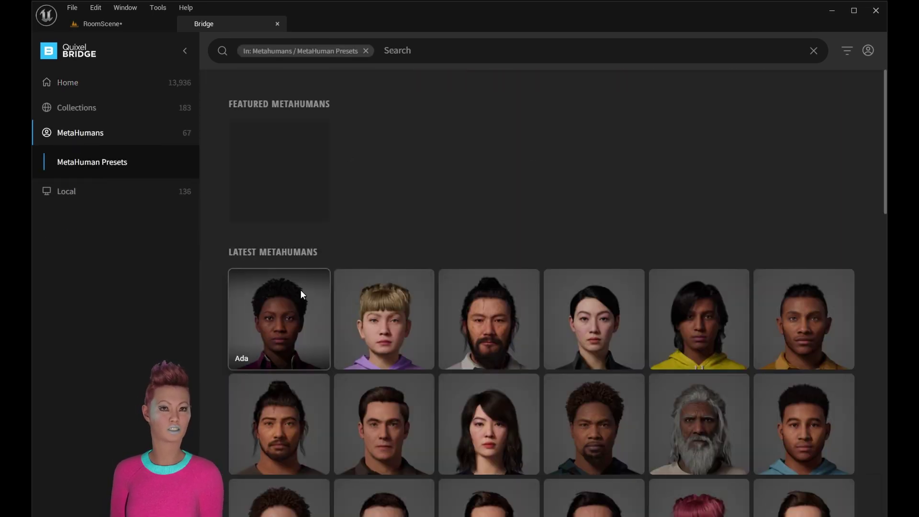
- Select the Aoi preset, sign in to Quixel Bridge, and display the personal MetaHumans collection
click(466, 307)
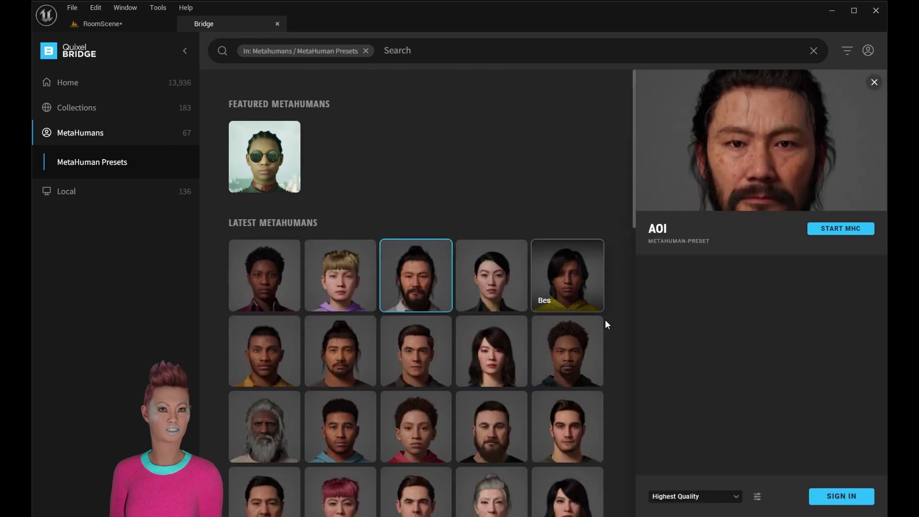
click(874, 496)
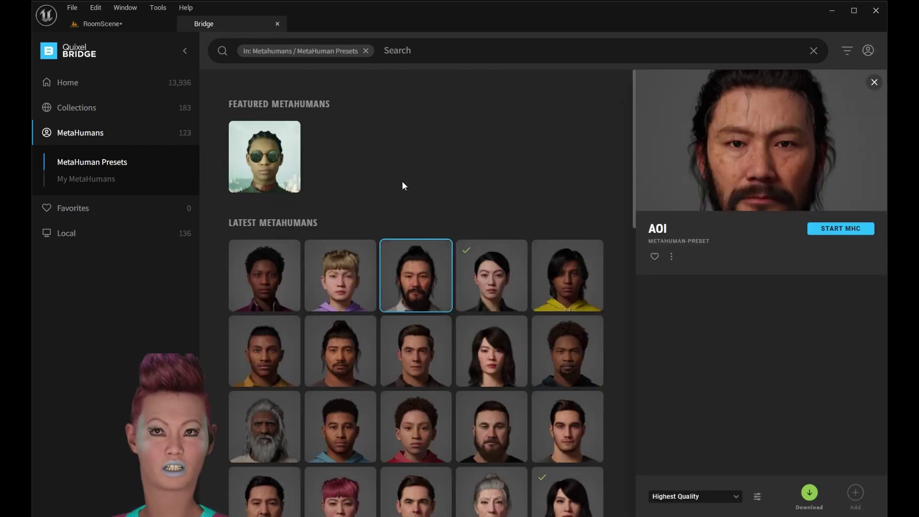
click(93, 180)
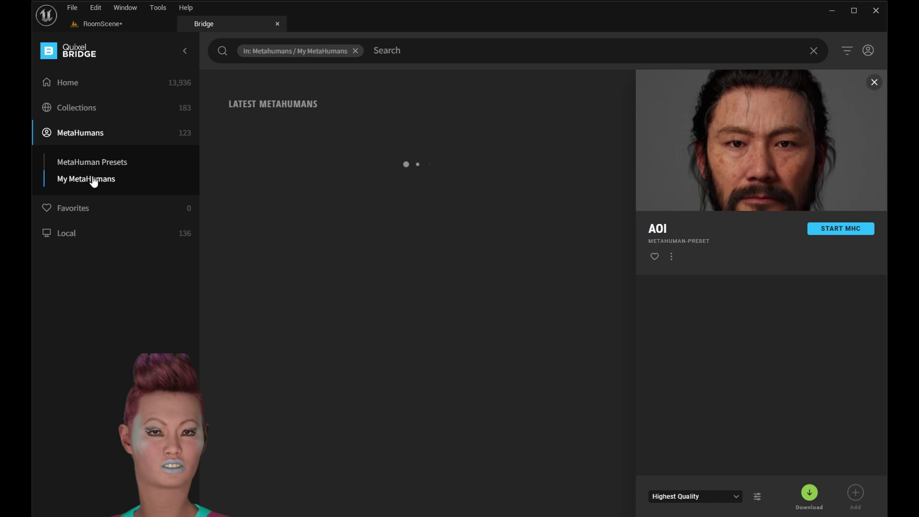
- Browse the saved MetaHumans to find Edward2 and add it to the Unreal project at Highest Quality
scroll(471, 378, down, 3)
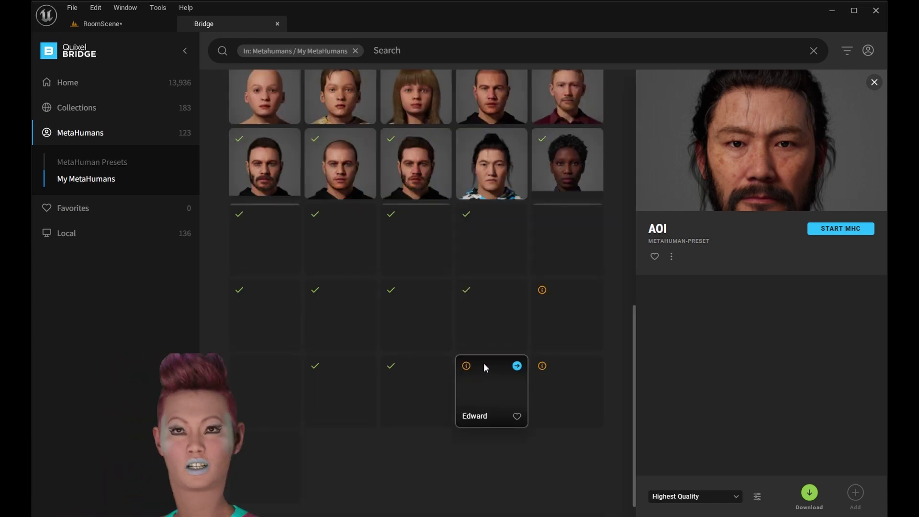
click(483, 363)
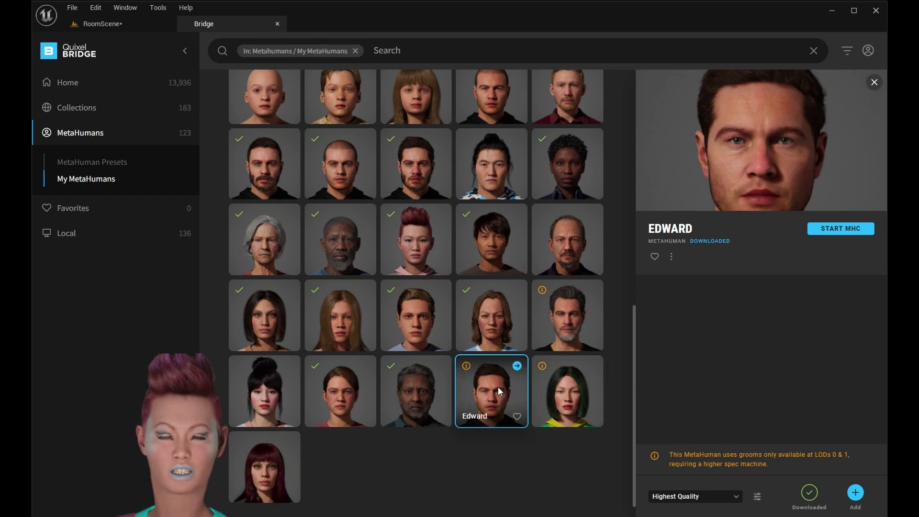
scroll(488, 380, up, 1)
click(568, 358)
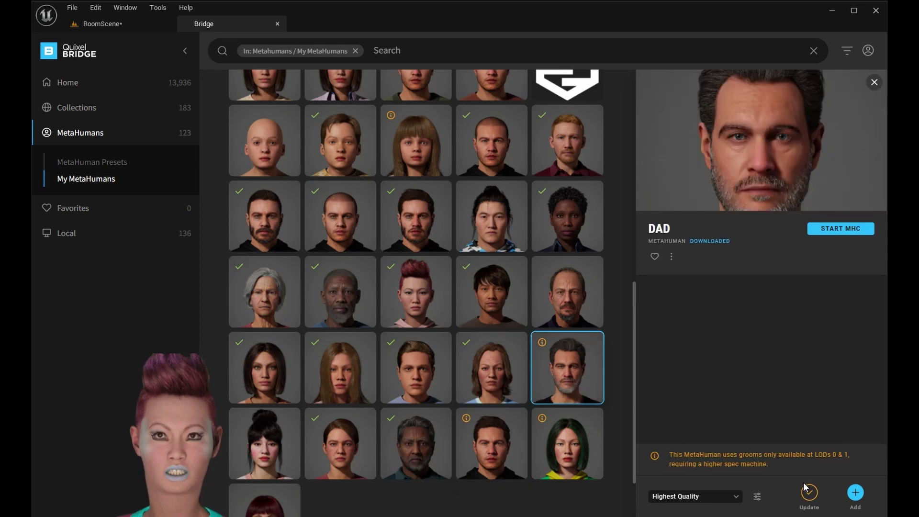
scroll(492, 180, up, 2)
click(492, 177)
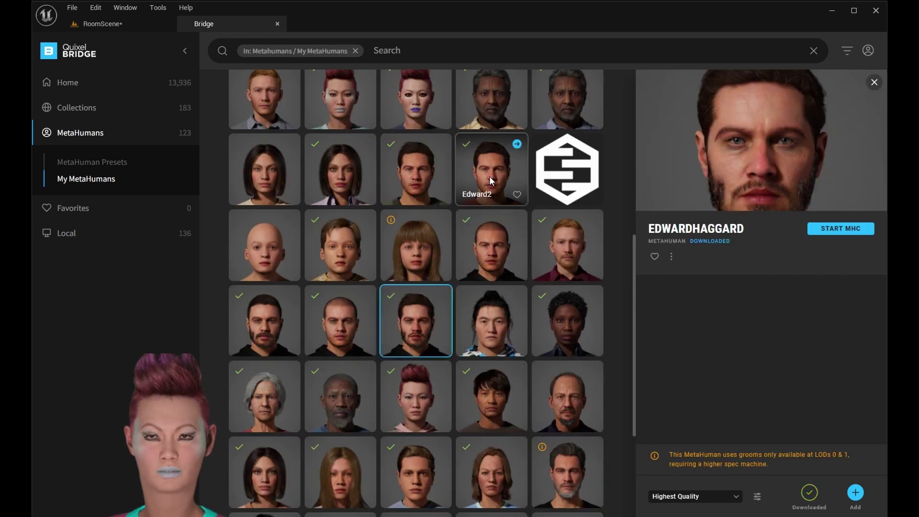
click(859, 497)
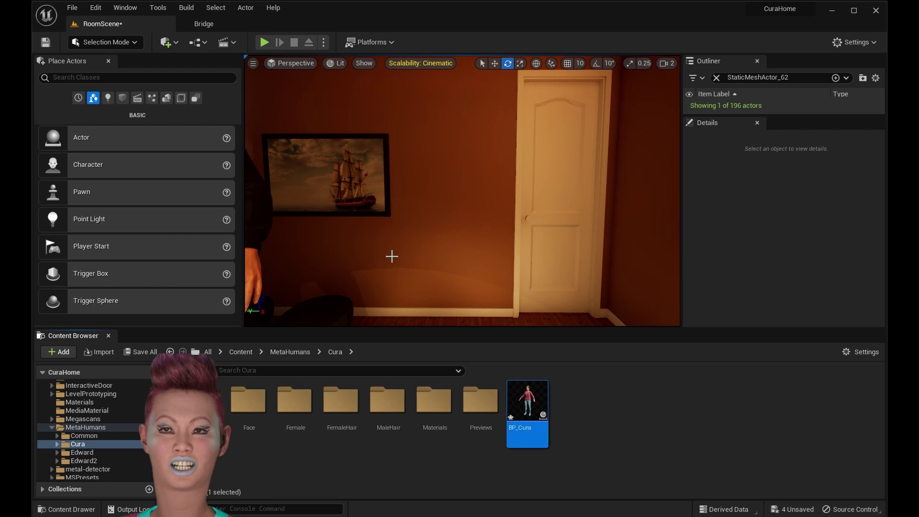
- Open the Edward2 content folder and import the detected DNA source change with Edward2_FaceMesh as the skeletal mesh
click(86, 460)
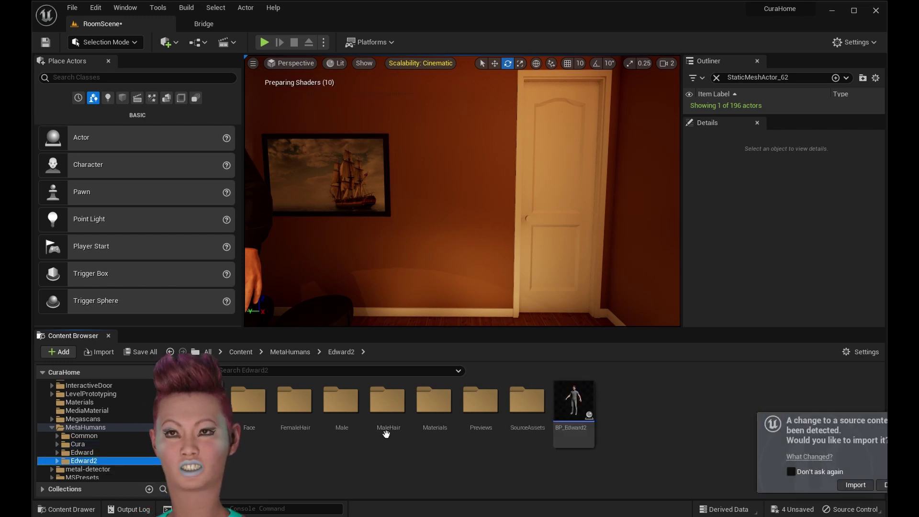
scroll(462, 190, down, 5)
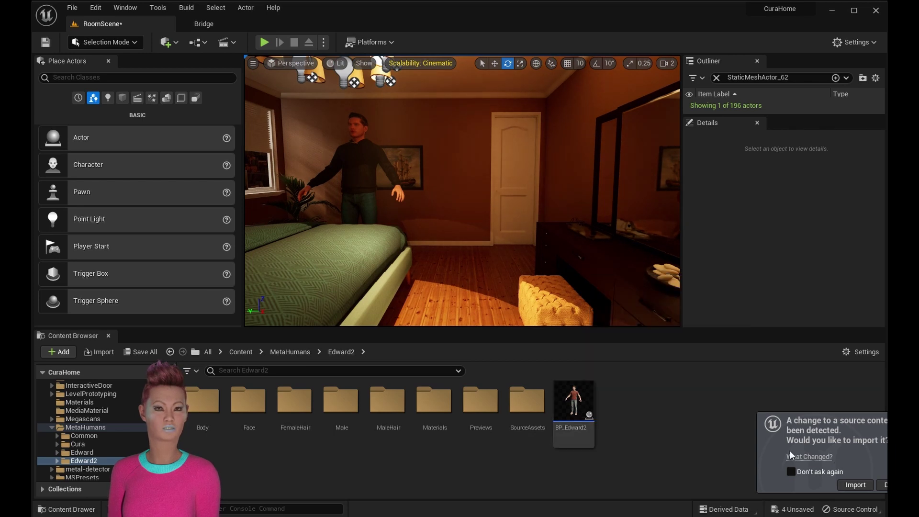
click(860, 483)
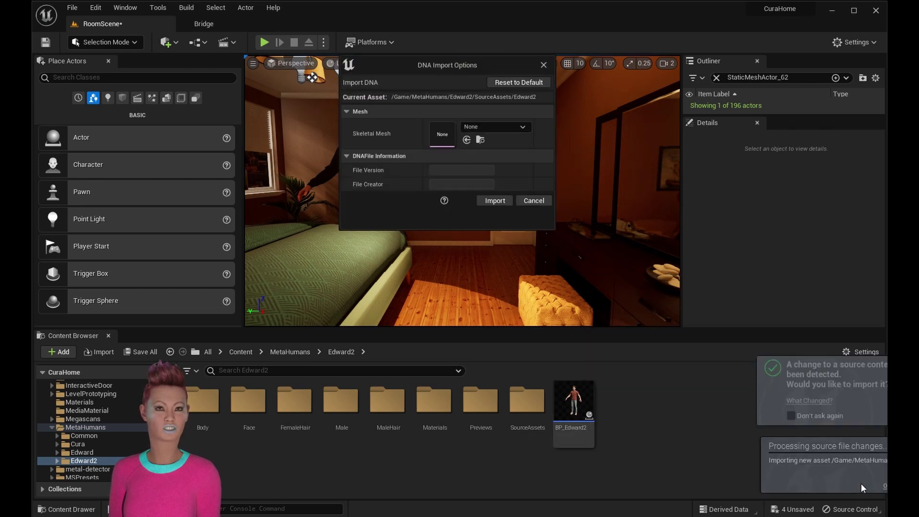
click(514, 129)
text(edwar)
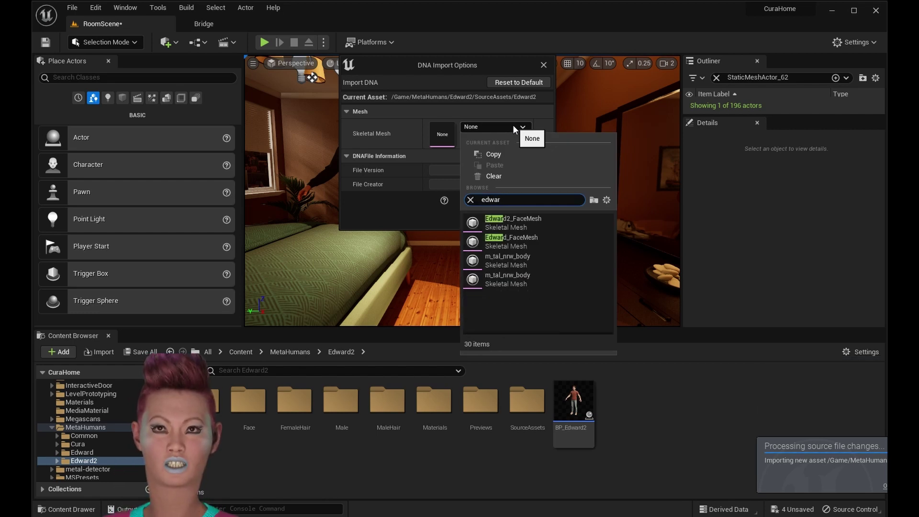
click(513, 221)
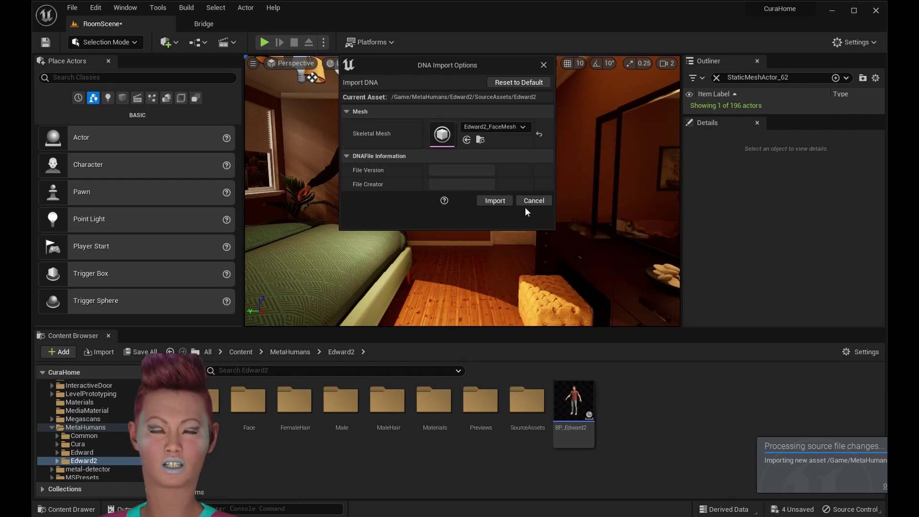
click(489, 199)
- Place BP_Edward2 on the bedroom floor beside the bed and rotate it about the vertical axis to about -91°
drag(574, 407, 472, 273)
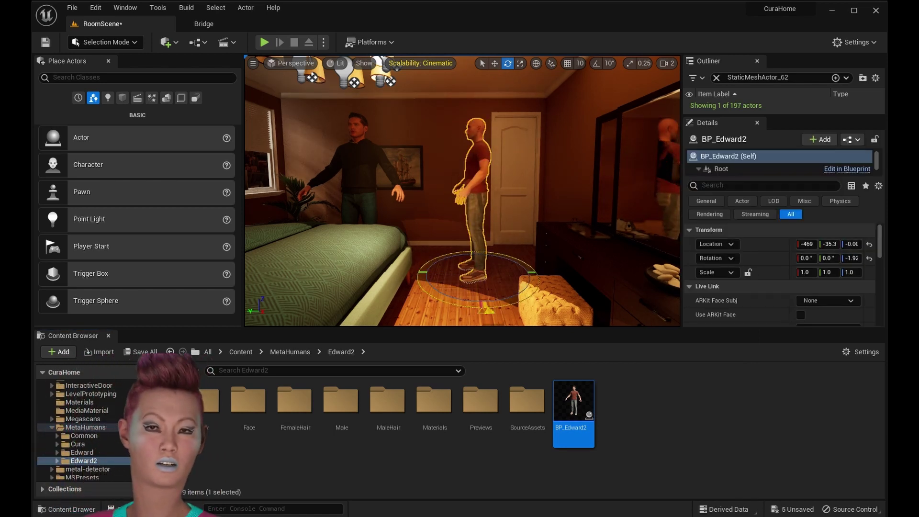
drag(481, 306, 378, 261)
scroll(462, 192, down, 5)
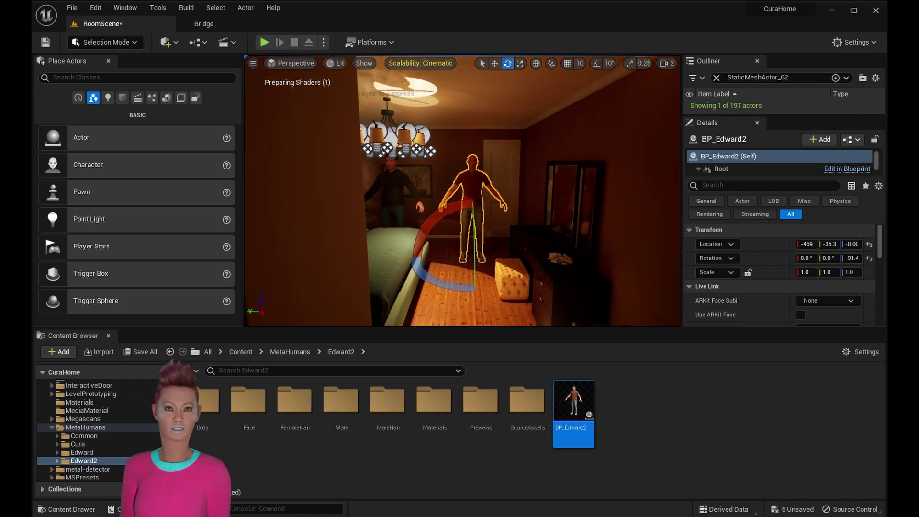
- Examine how the placed BP_Edward2's hair and face render from close up and from farther away
right_drag(402, 182, 403, 182)
scroll(462, 191, up, 8)
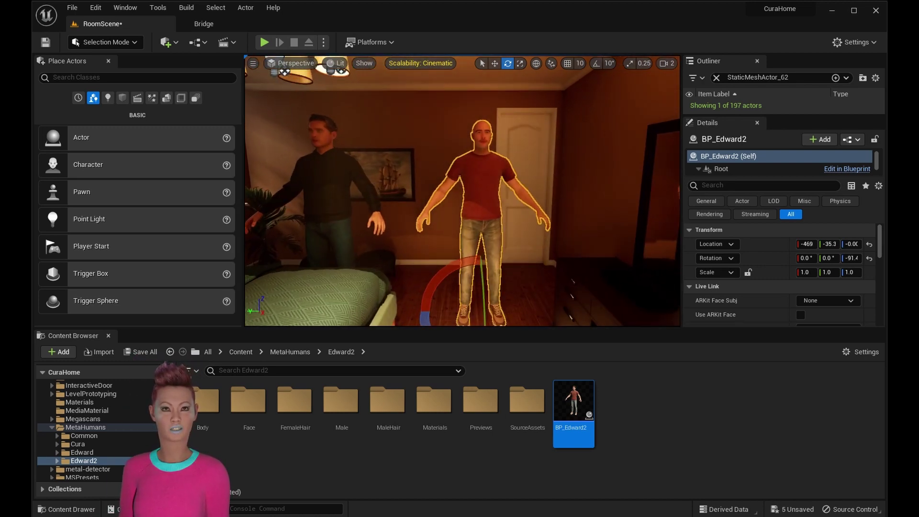
scroll(462, 192, up, 2)
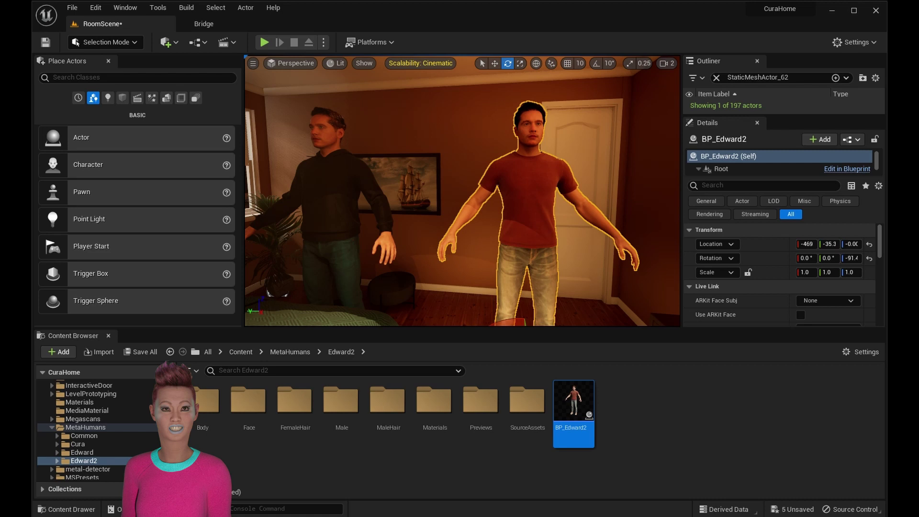
scroll(462, 191, up, 8)
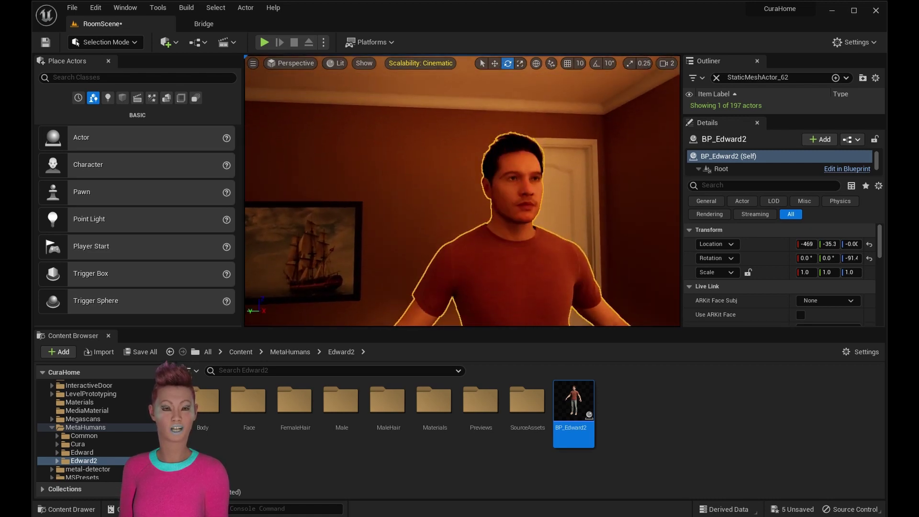
scroll(462, 191, down, 10)
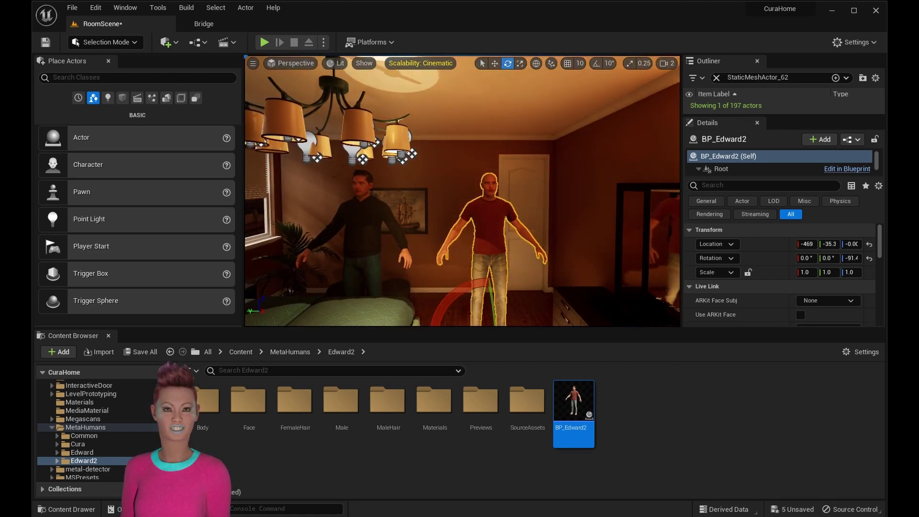
scroll(433, 218, up, 4)
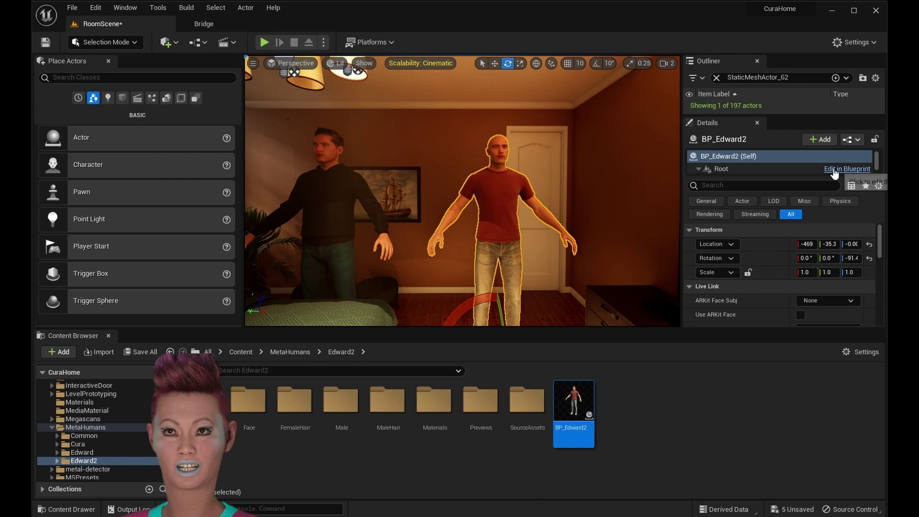
- In BP_Edward2's Construction Script, replace the deprecated Skeletal Mesh node between Face and Is Valid with Get Skeletal Mesh Asset
click(834, 170)
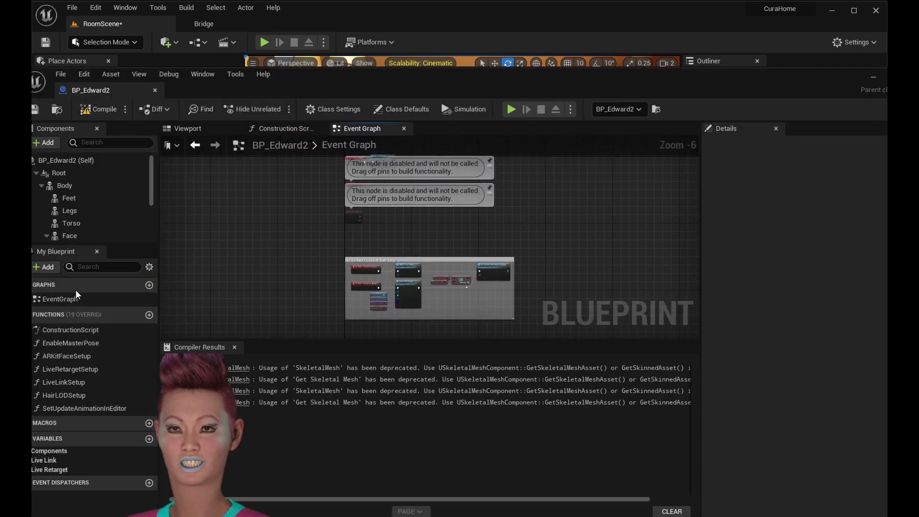
click(226, 372)
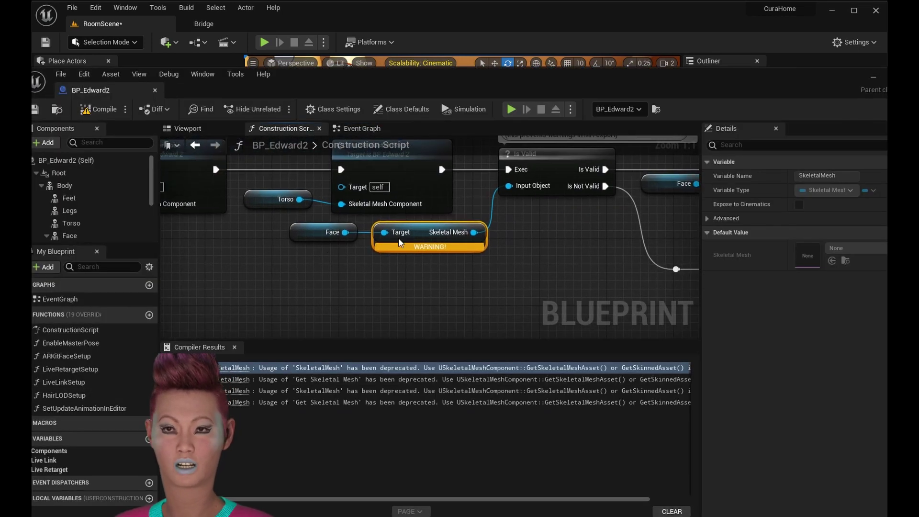
drag(345, 232, 402, 280)
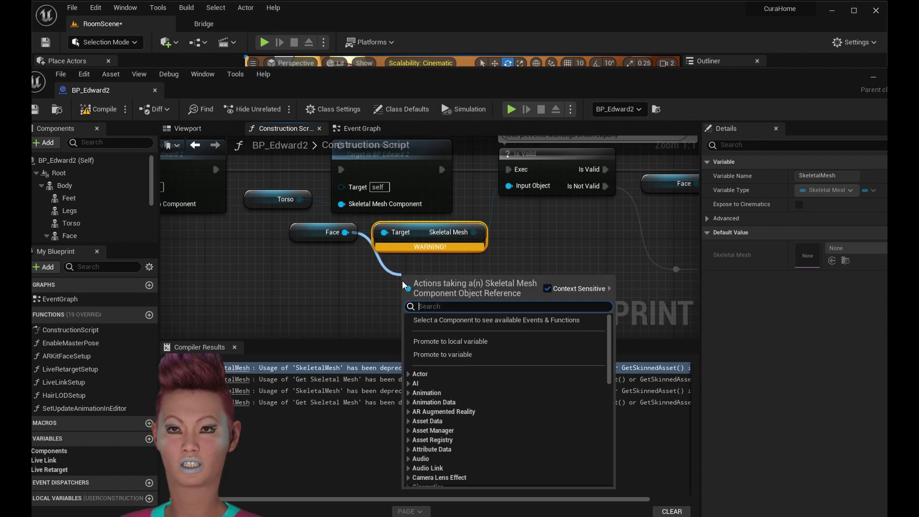
text(gets)
click(473, 373)
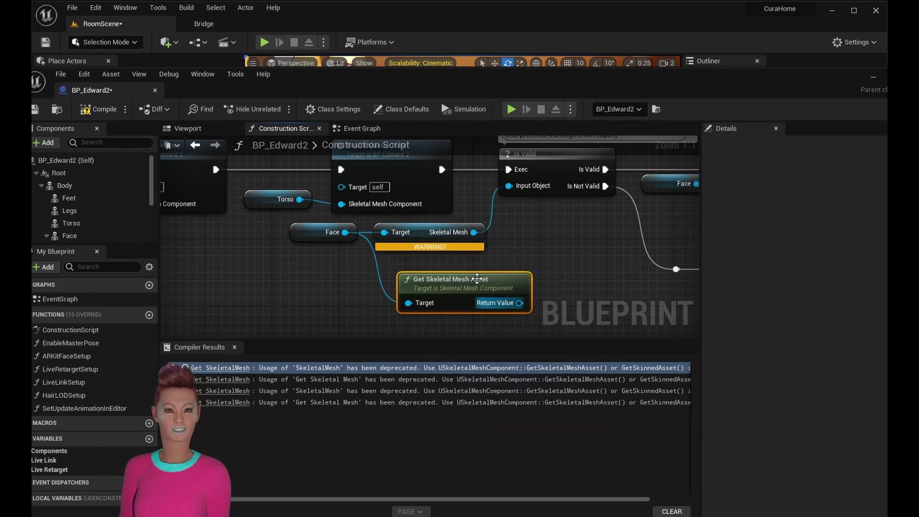
drag(523, 297, 508, 186)
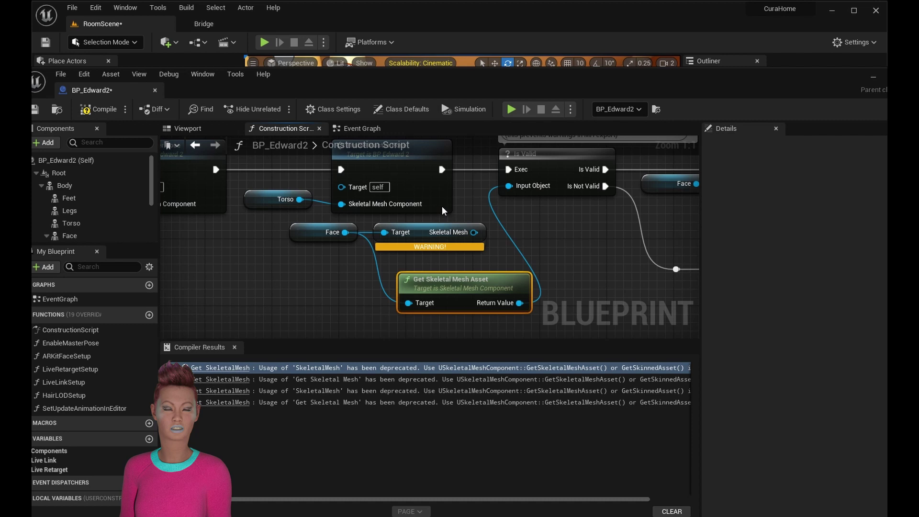
click(420, 233)
key(Delete)
drag(431, 279, 406, 229)
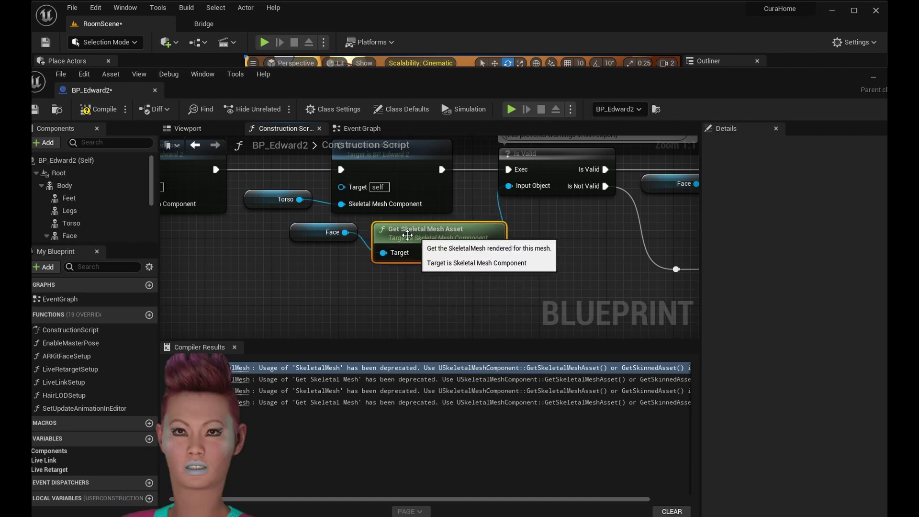
- In the Enable Master Pose function, replace the deprecated Skeletal Mesh node with Get Skeletal Mesh Asset, reconnect its outputs, and check the last warning
click(242, 391)
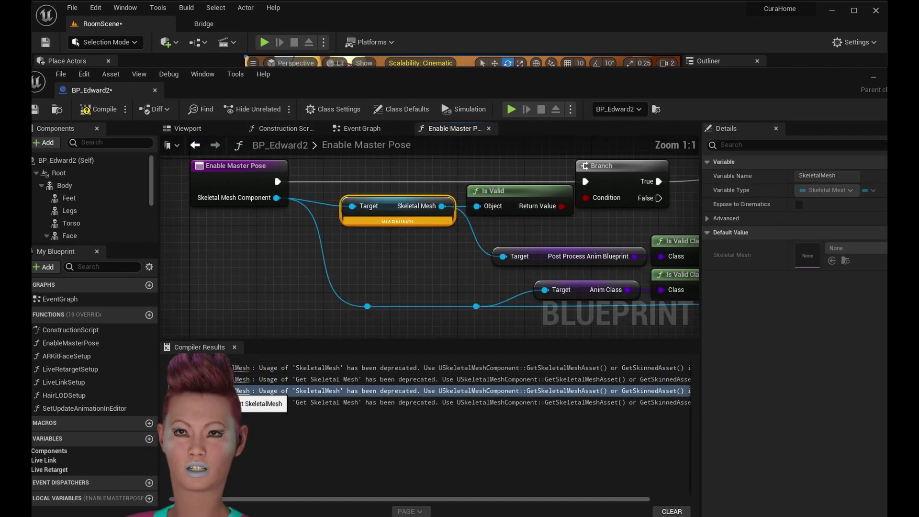
drag(306, 224, 377, 284)
text(get sk)
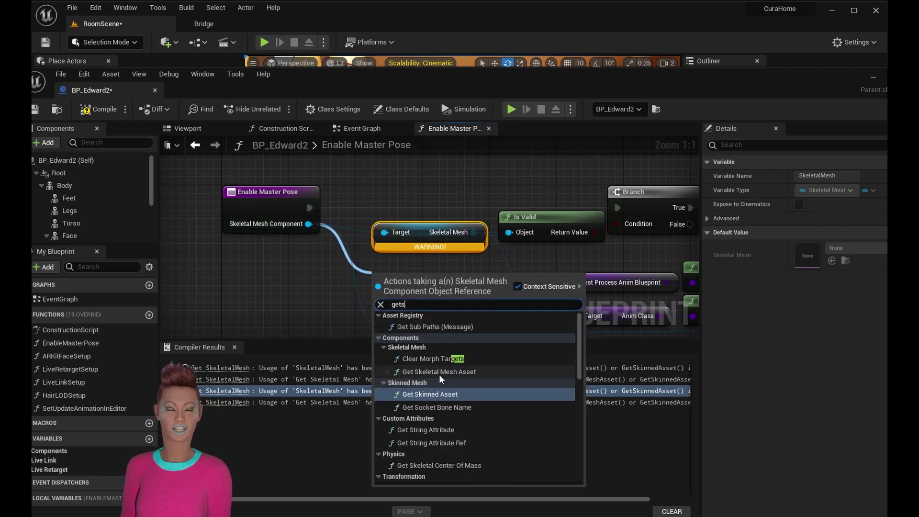
click(438, 374)
drag(486, 299, 509, 232)
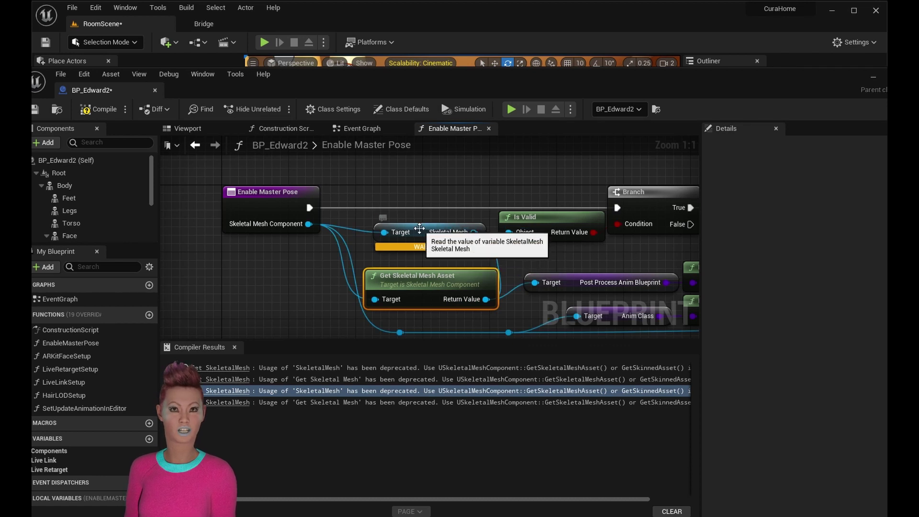
click(433, 234)
key(Delete)
drag(432, 294, 423, 234)
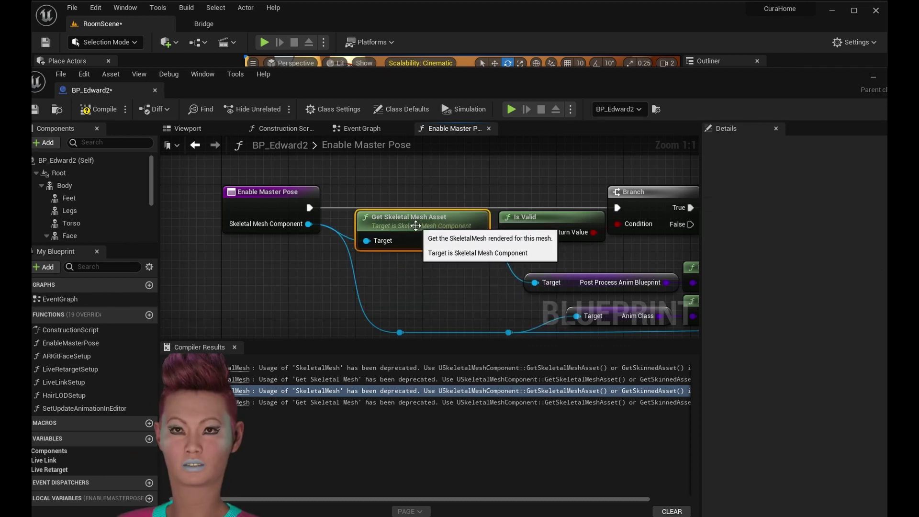
click(241, 402)
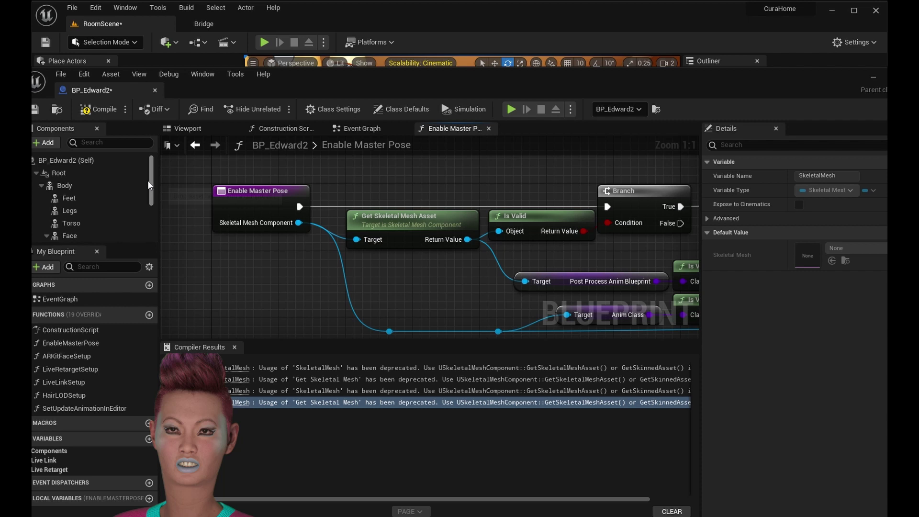
- Set the LODSync component's Forced LOD to 0, compile BP_Edward2, and return to the level
drag(152, 196, 103, 230)
click(96, 234)
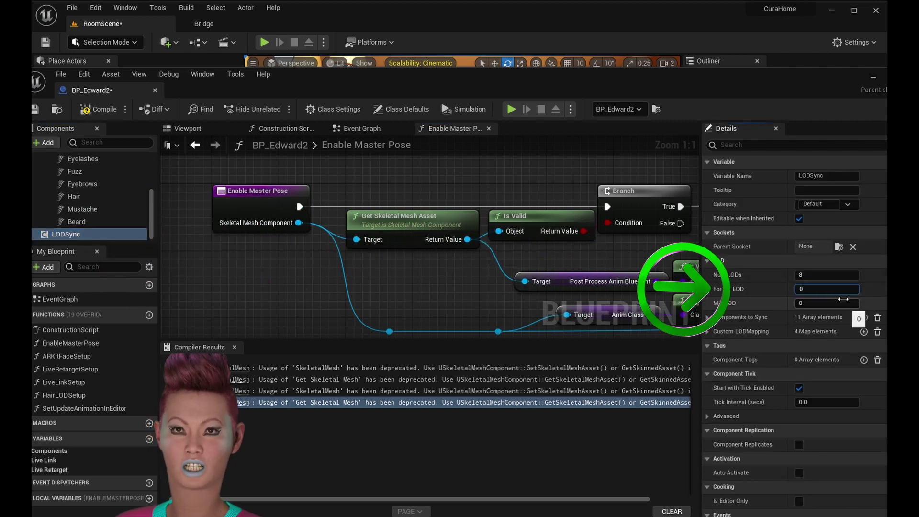
click(799, 289)
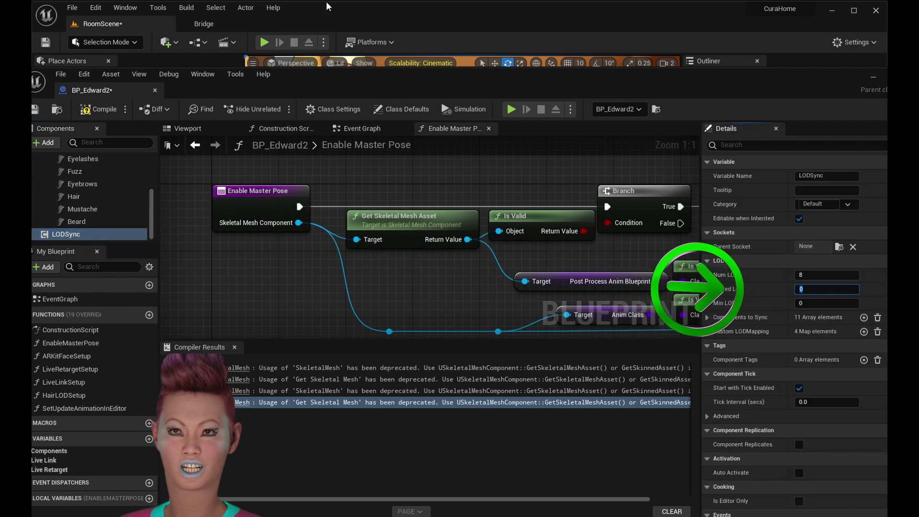
click(106, 109)
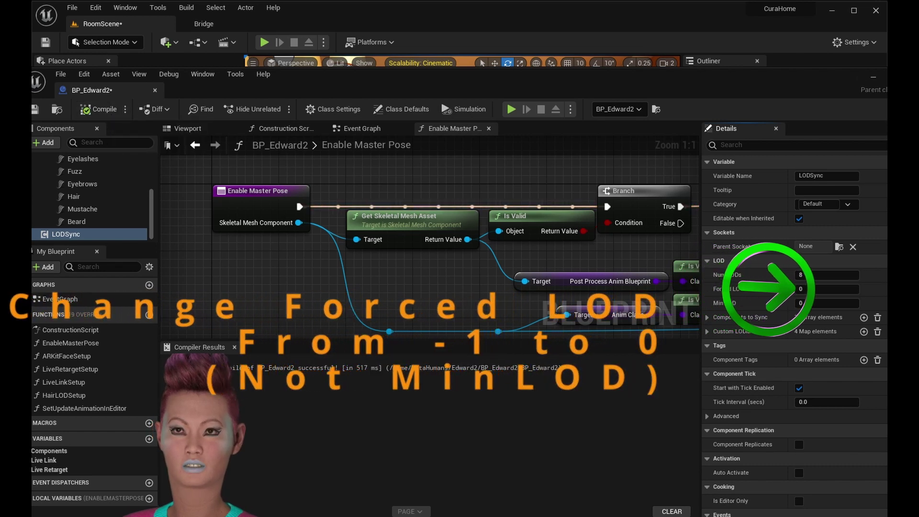
click(873, 77)
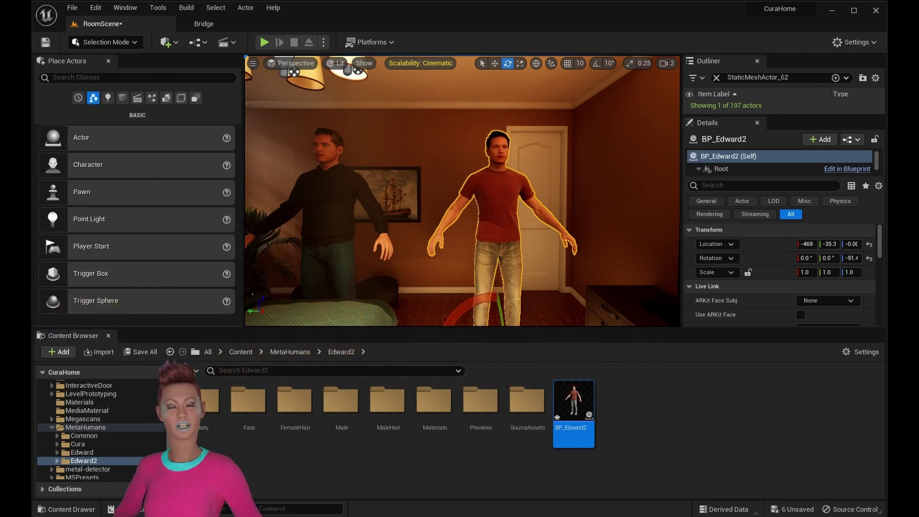
- Delete the old character in the dark sweater and frame the placed BP_Edward2 with the Move tool active
right_drag(462, 191, 520, 208)
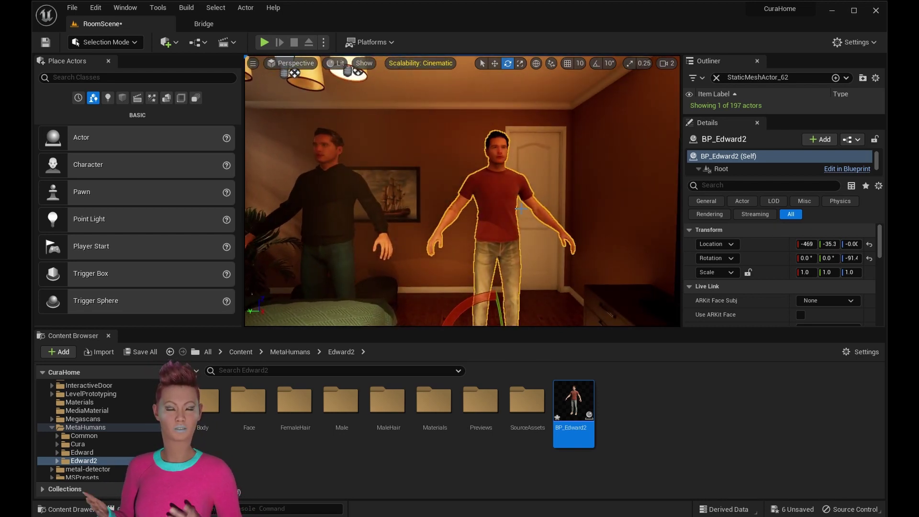
click(354, 201)
key(Delete)
key(Return)
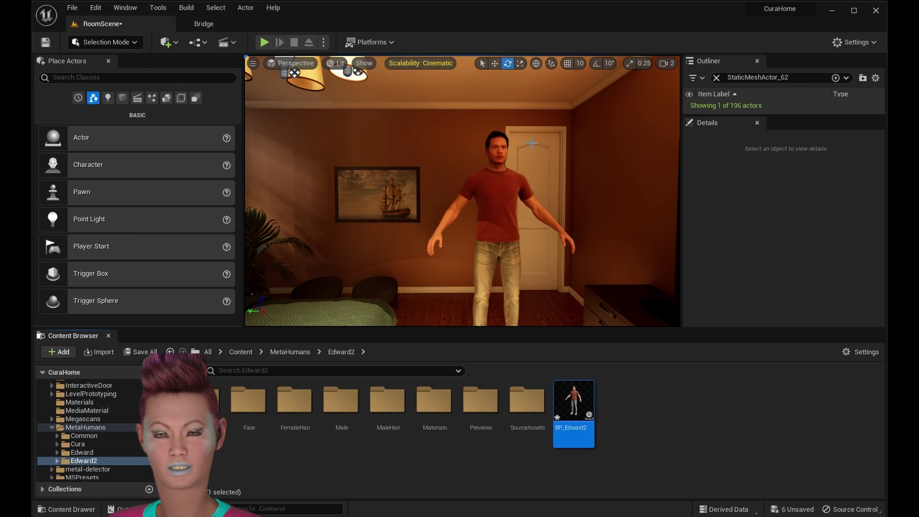
click(483, 216)
key(f)
key(w)
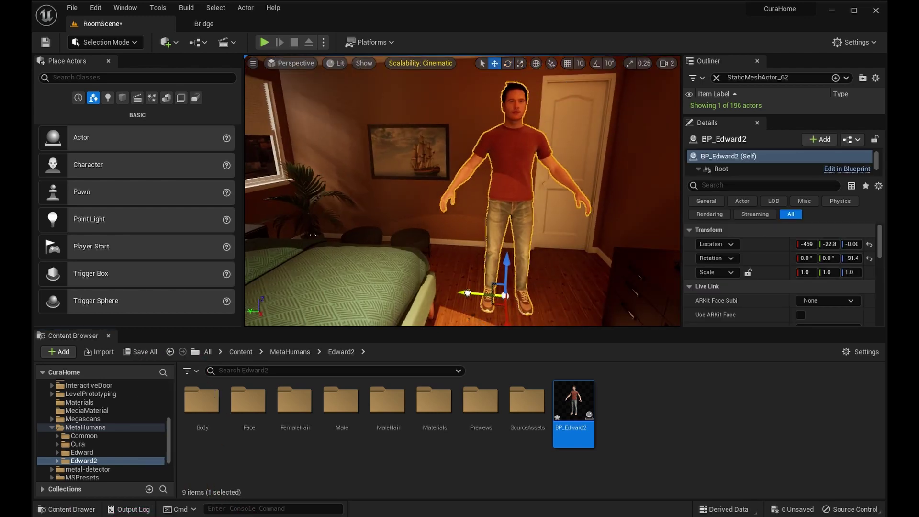
- Look through the project's plugins for the Live Link entries by searching for "live"
click(226, 42)
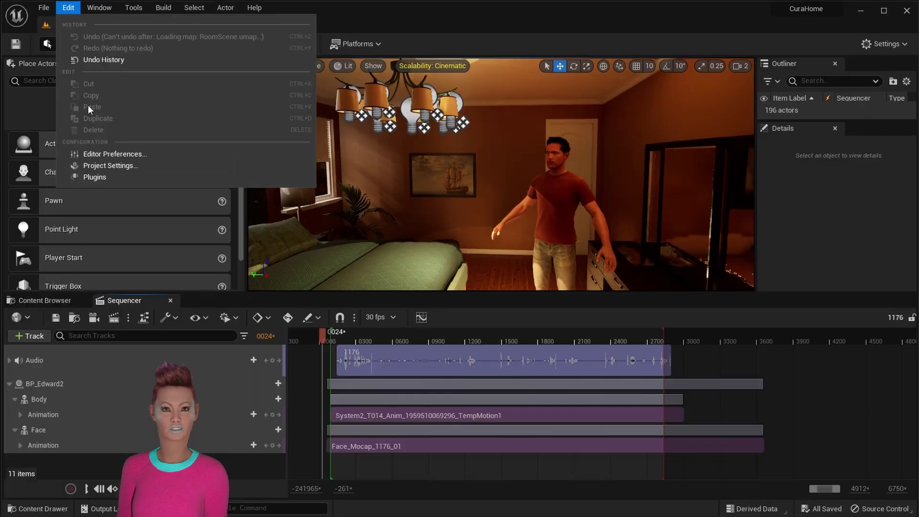
click(115, 176)
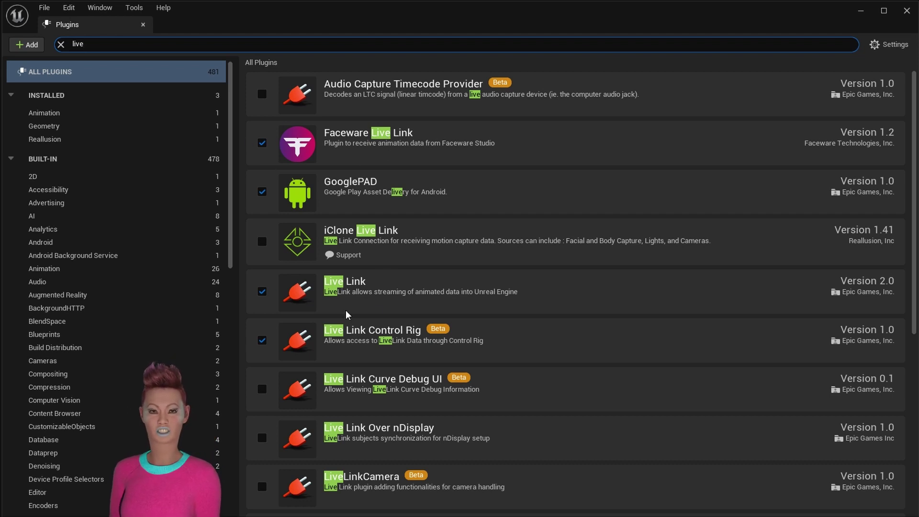
text(ke)
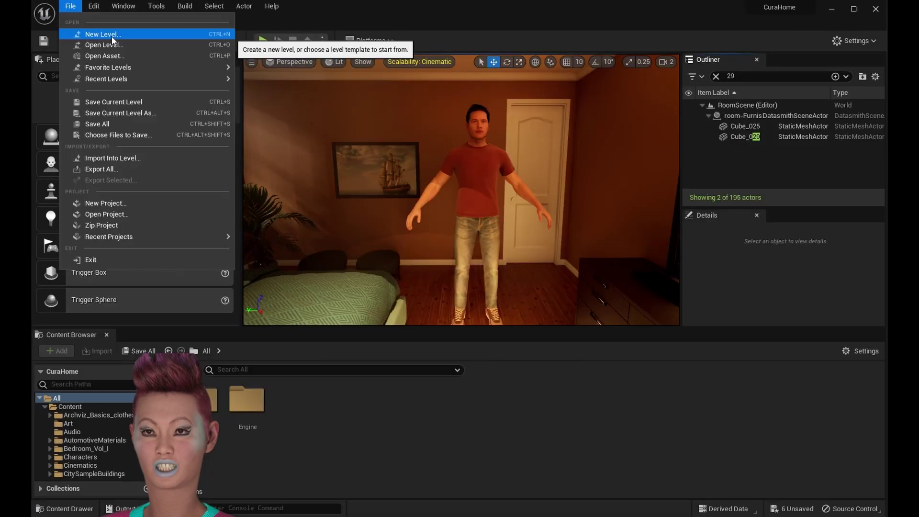
- Create a new level from the Basic template, saving all selected unsaved content of the current project
click(143, 33)
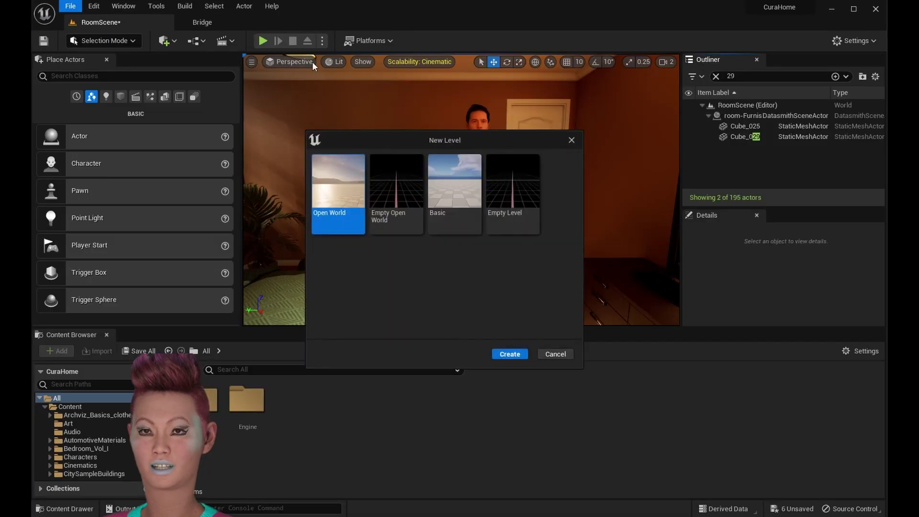
click(458, 192)
click(512, 355)
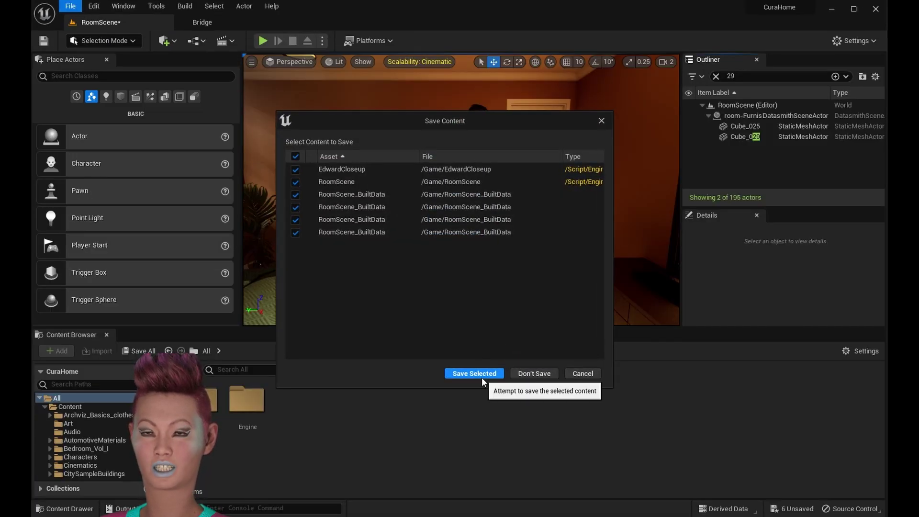
click(482, 377)
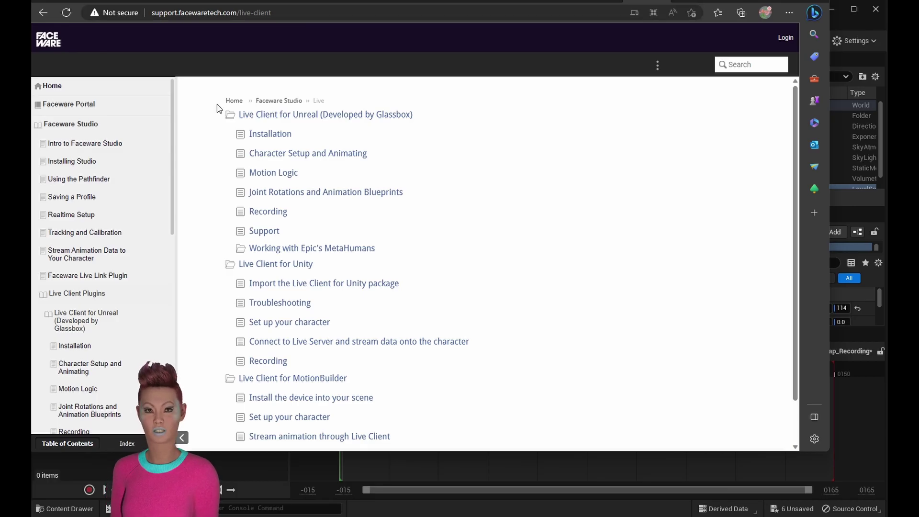
- Open Faceware's Motion Logic documentation page for Unreal and paste the MotionLogicFWLL folder into the project's Content folder
click(282, 173)
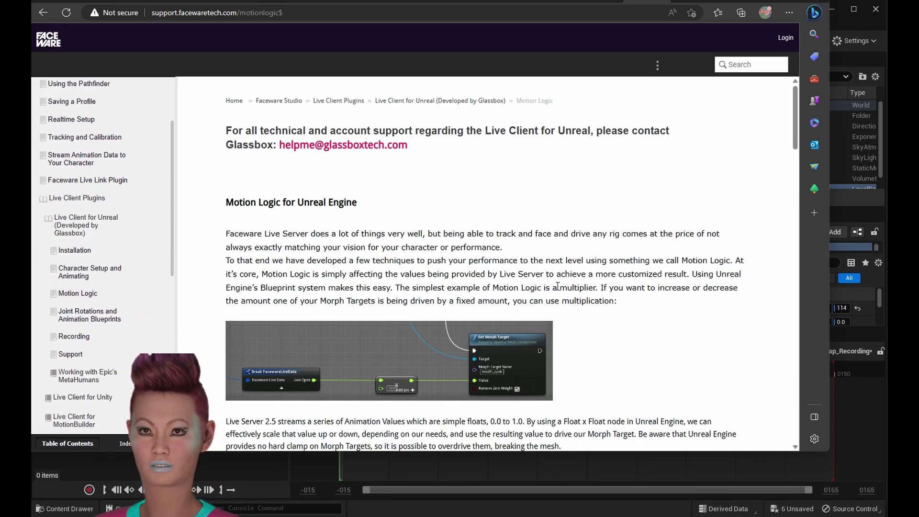
scroll(557, 286, down, 8)
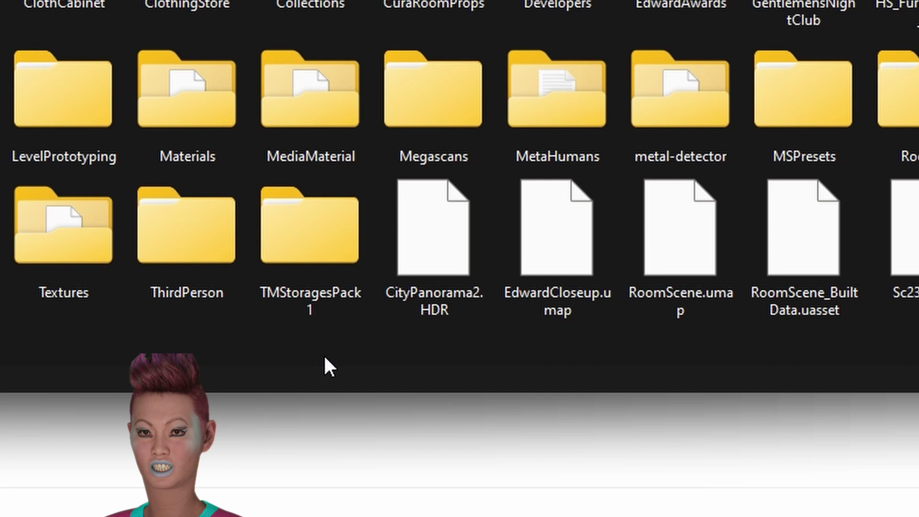
right_click(324, 358)
click(358, 384)
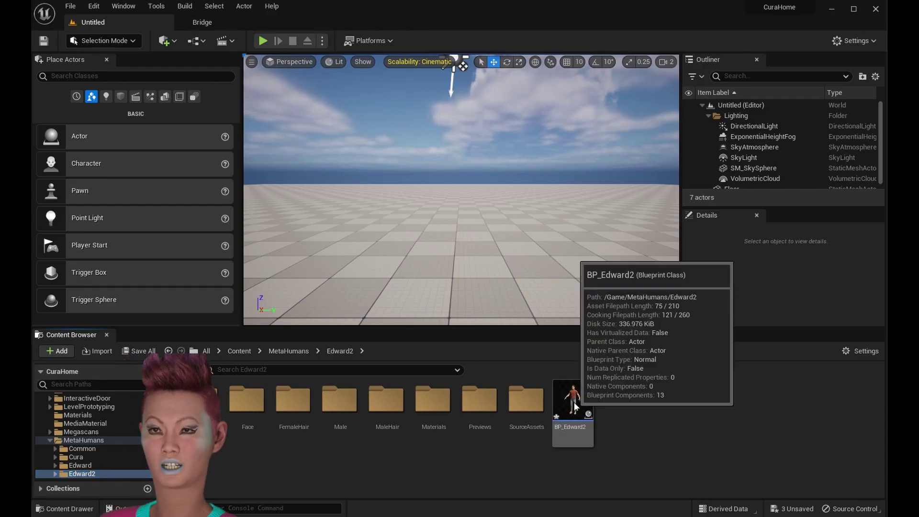
- Duplicate BP_Edward2 in the Edward2 folder and name the copy Face_Mocap
right_click(572, 406)
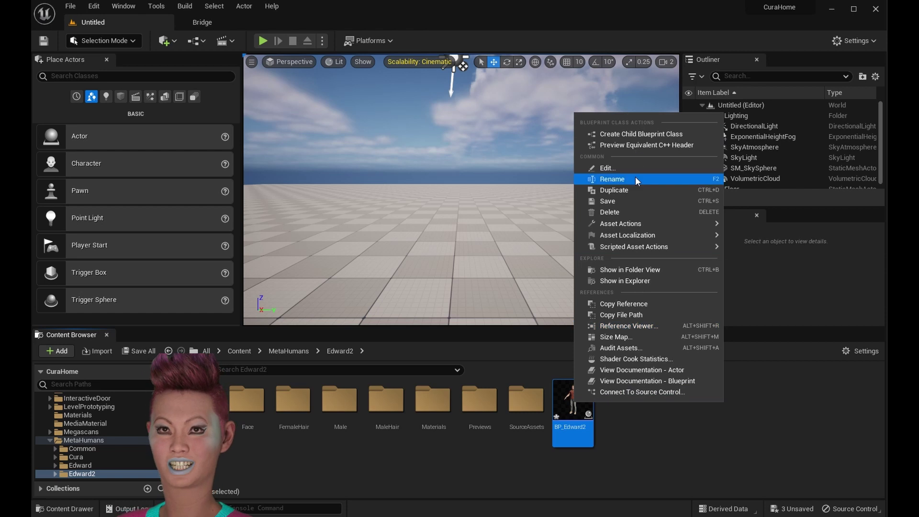
click(635, 190)
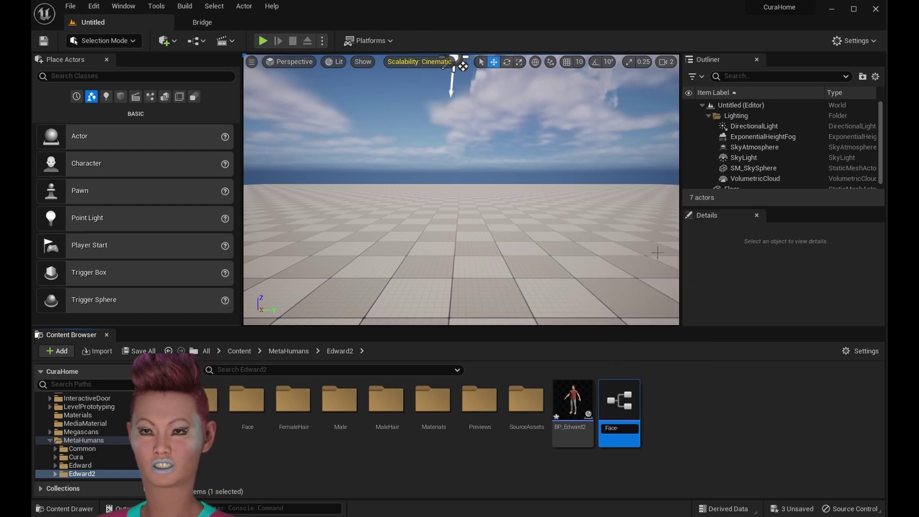
key(Return)
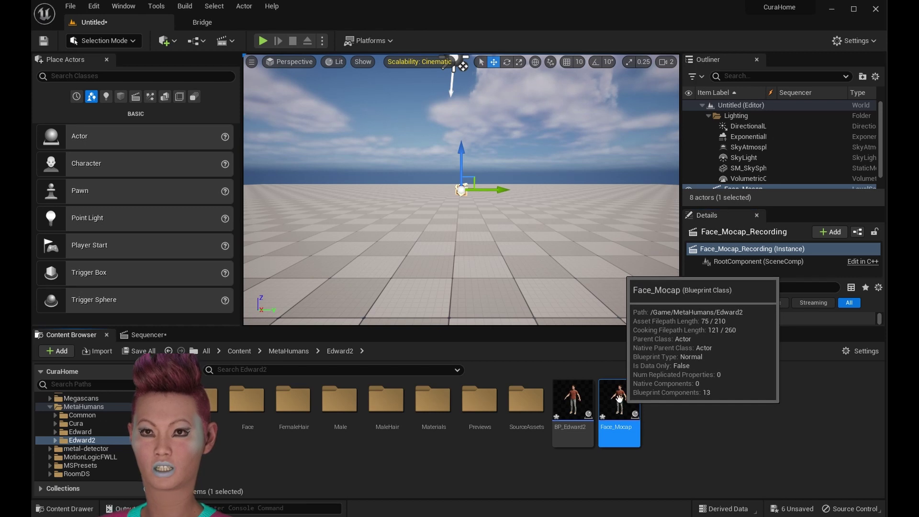
- In the Face_Mocap Blueprint, set the Face component's Anim Class to the Faceware Live Link face animation blueprint and compile
double_click(620, 399)
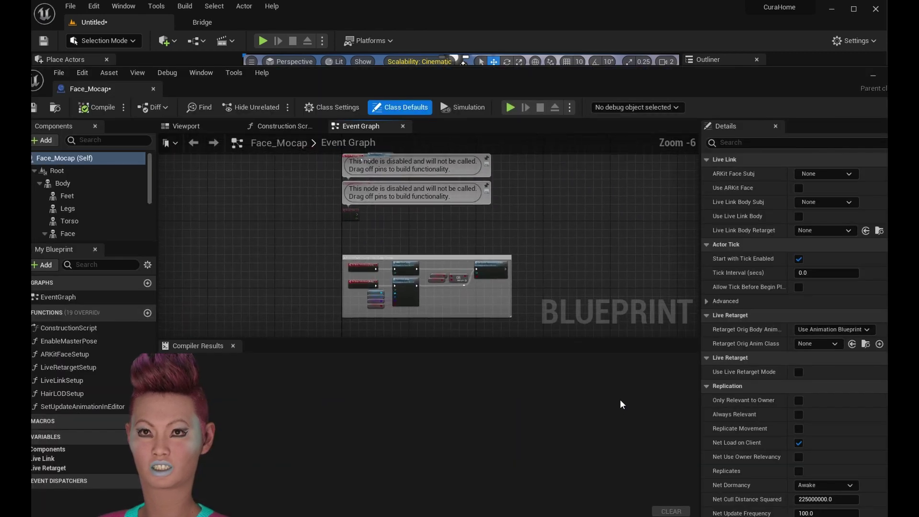
click(68, 232)
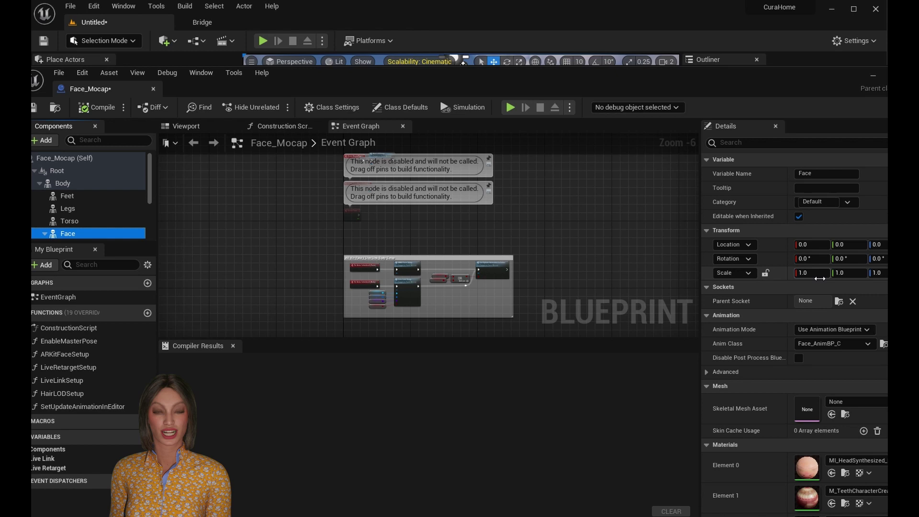
click(867, 343)
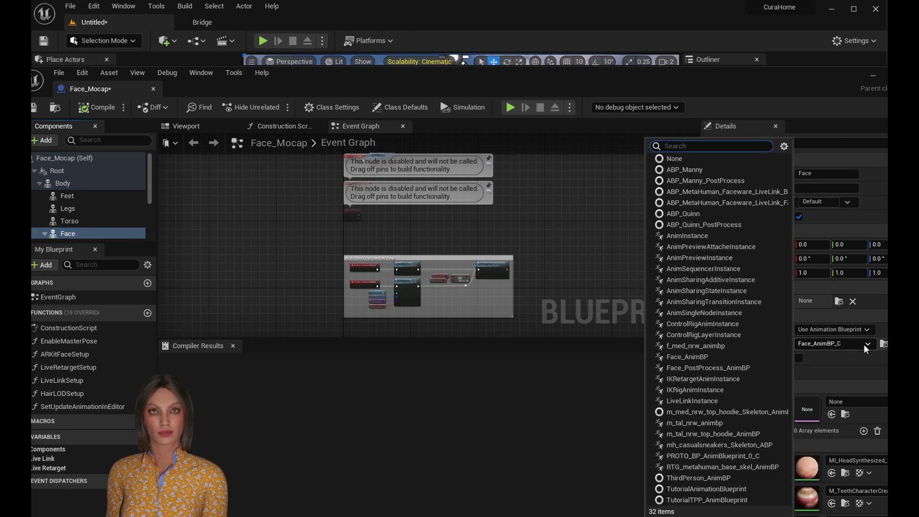
click(696, 203)
click(100, 112)
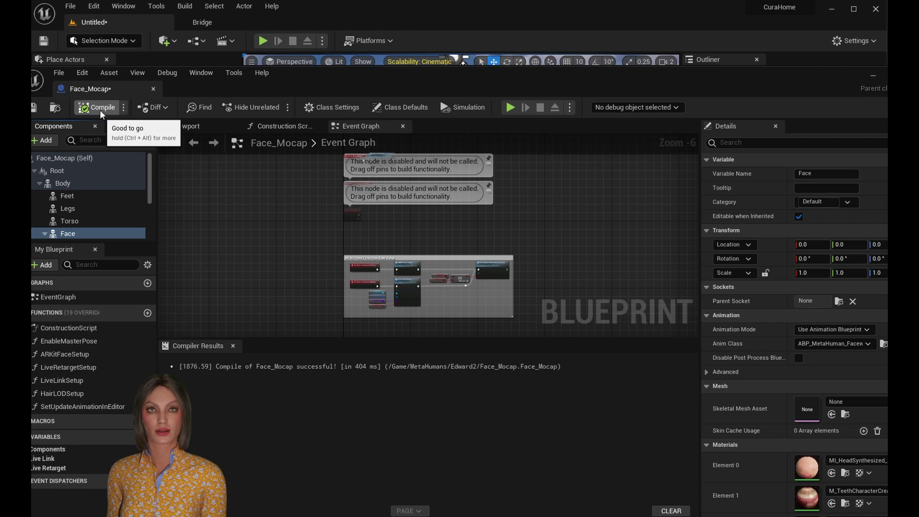
- Return to the level and open the Faceware Live Link face animation blueprint in the MotionLogicFWLL folder
click(455, 61)
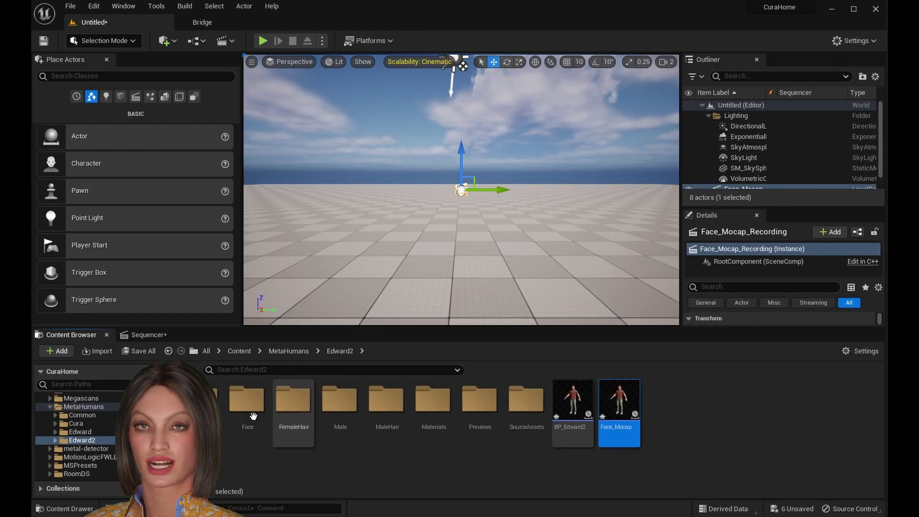
click(74, 457)
double_click(340, 402)
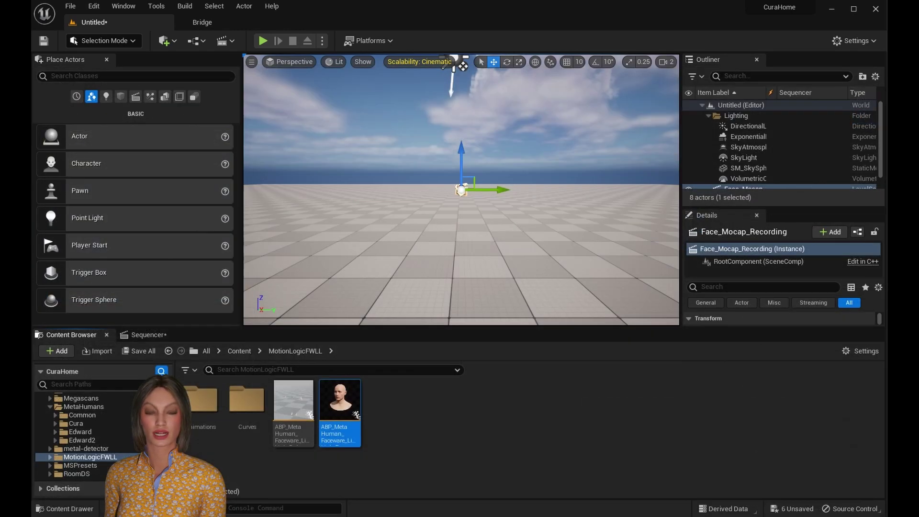
- Place Face_Mocap from the Edward2 folder on the level's floor and rotate it to face the camera
click(82, 440)
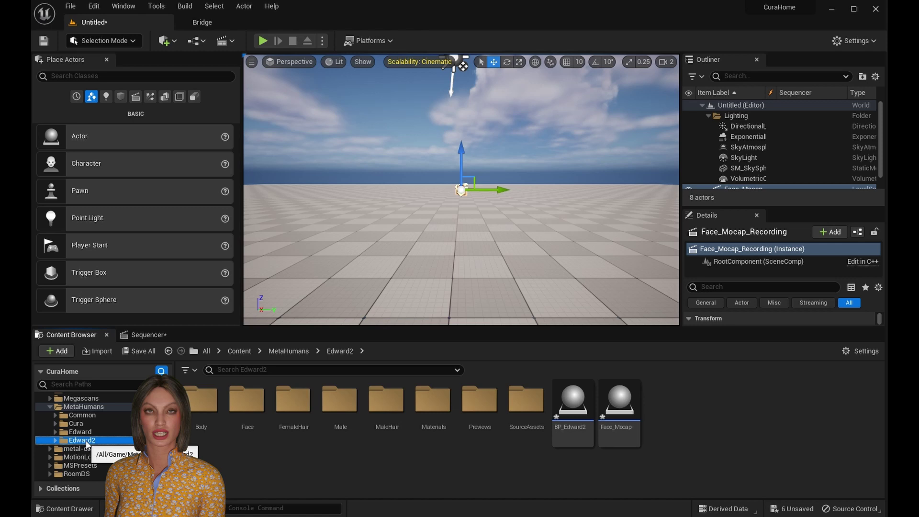
drag(619, 407, 455, 272)
key(e)
drag(493, 239, 478, 283)
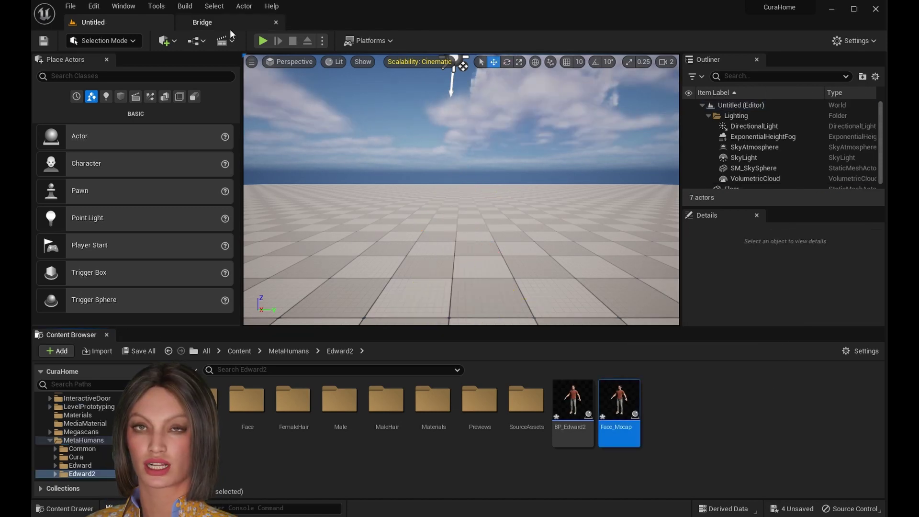
- Add a level sequence and save it in the Content folder as Face_Mocap_Recording
click(227, 40)
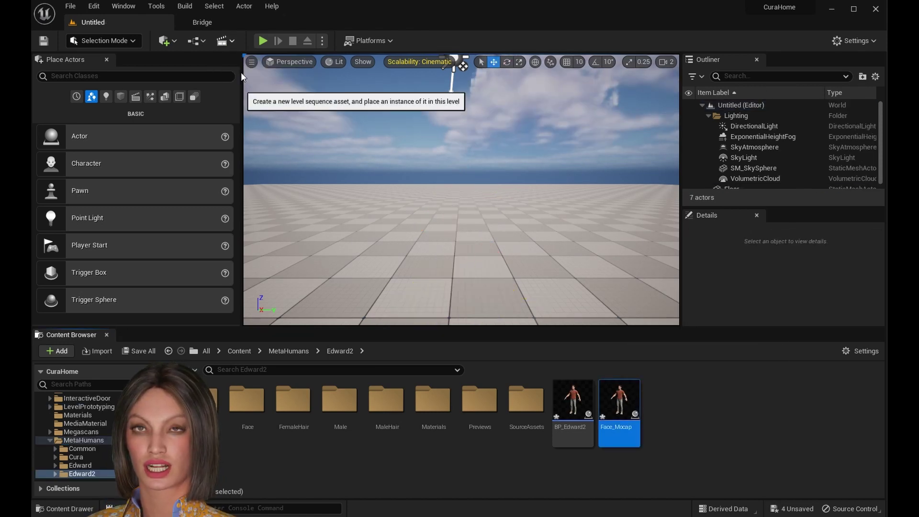
click(240, 72)
text(Face_Mocap_Recording)
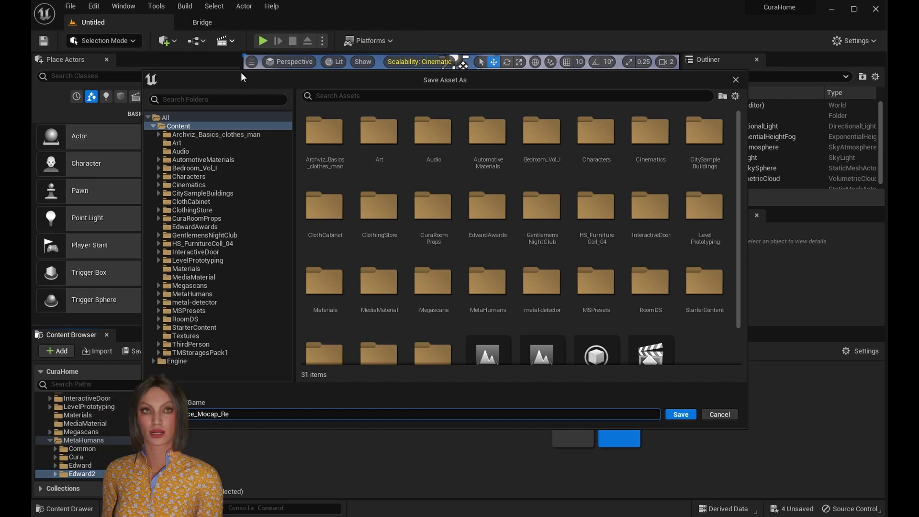
key(Return)
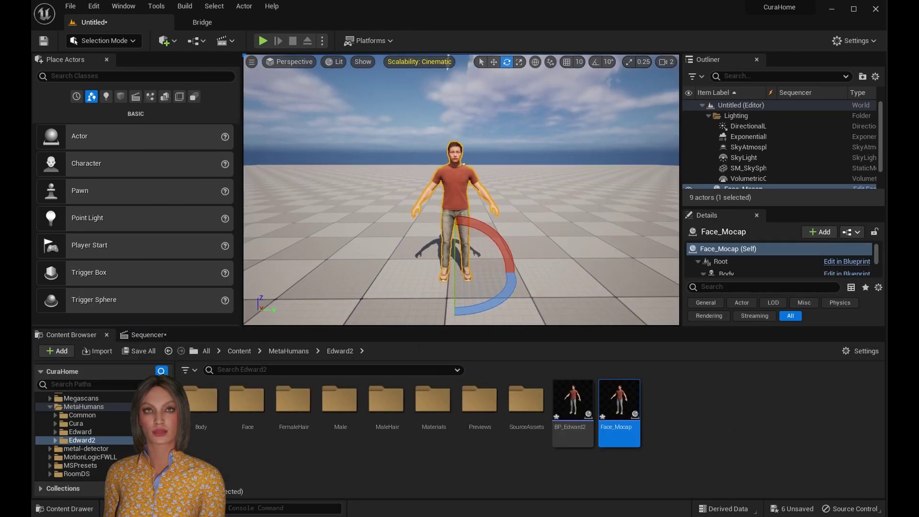
- Frame the character in the viewport and add the Face_Mocap actor to the Face_Mocap_Recording sequence as a track
key(f)
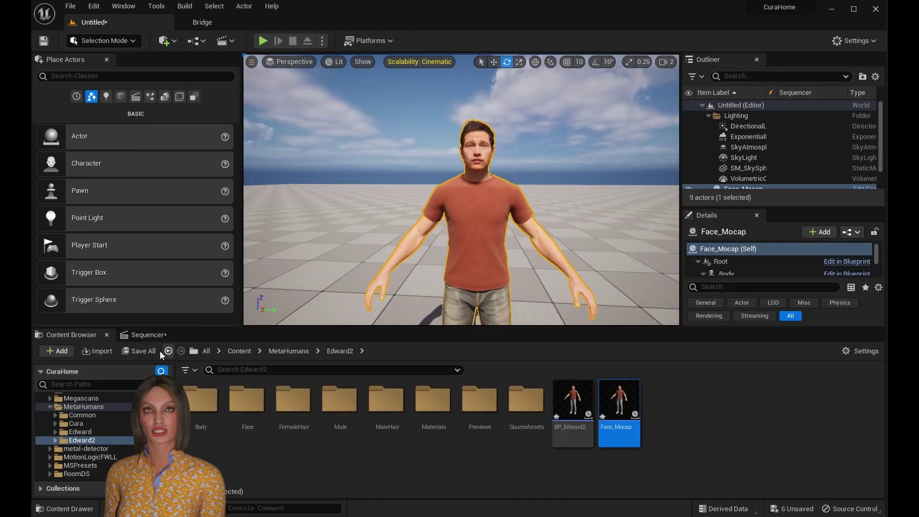
click(143, 332)
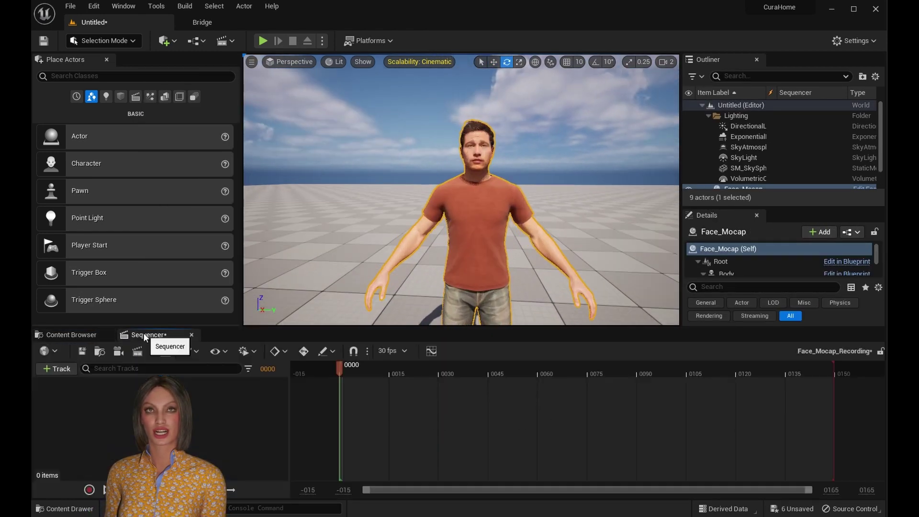
click(56, 368)
mouse_move(162, 185)
click(246, 187)
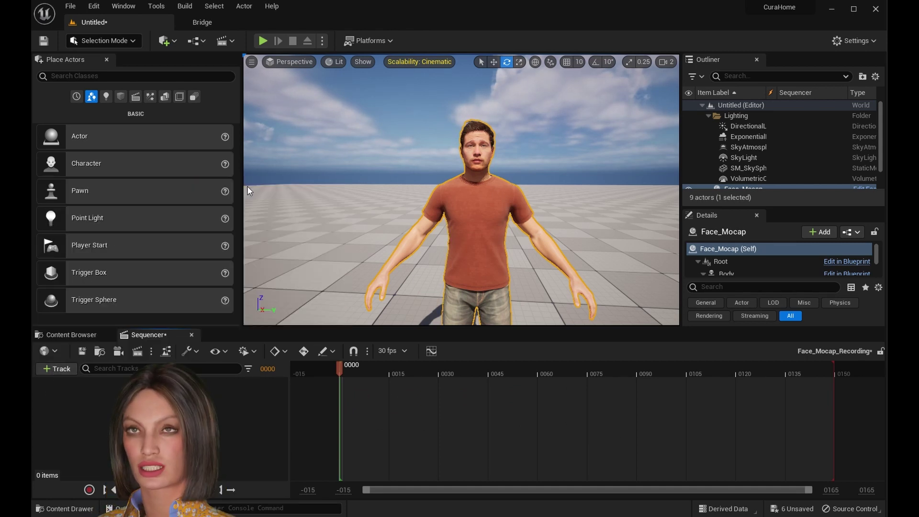
- Delete the control rig tracks under Face_Mocap's Body and Face, including Face_ControlBoard_CtrlRig, and select the Face_Mocap track
click(97, 414)
key(Delete)
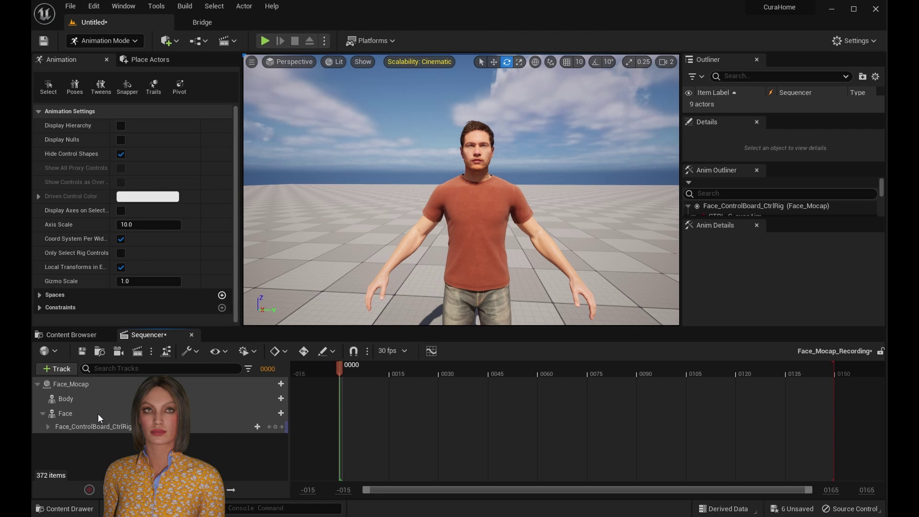
click(97, 425)
key(Delete)
click(96, 384)
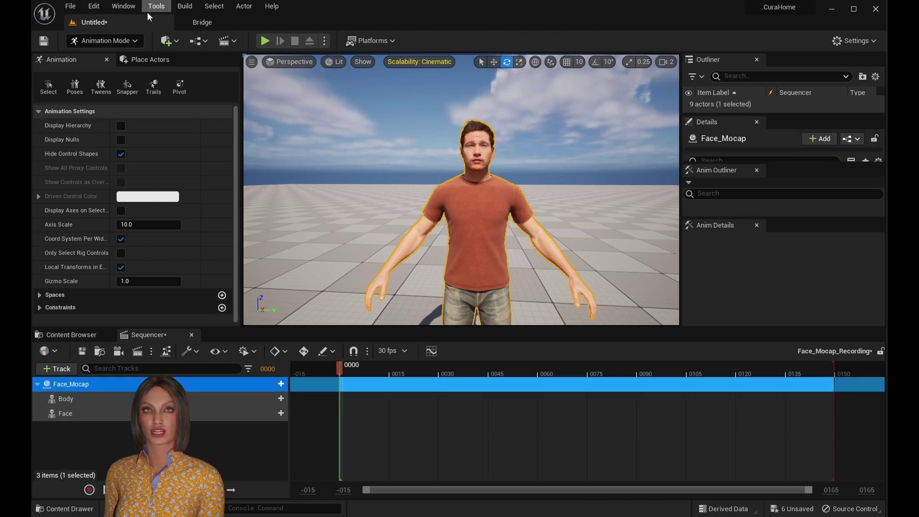
- Open Take Recorder and Live Link in the level editor
click(123, 6)
mouse_move(225, 36)
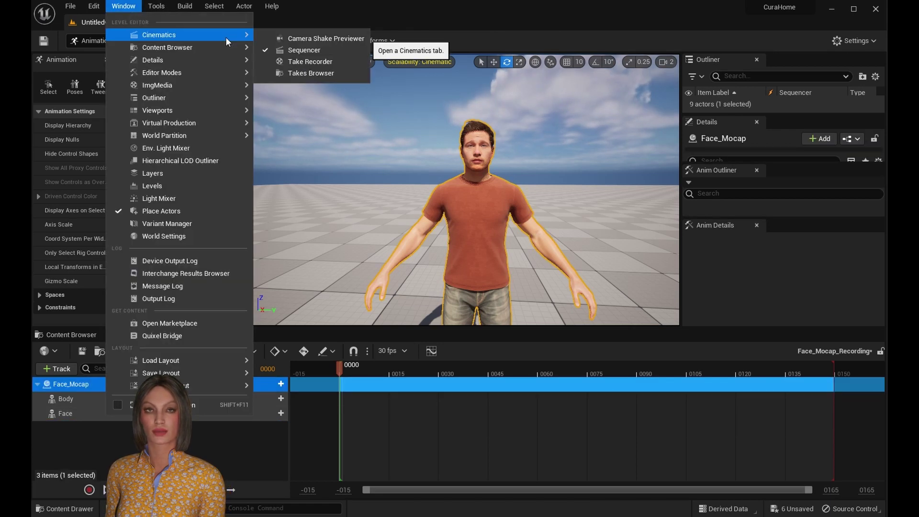
click(306, 62)
click(124, 6)
mouse_move(239, 113)
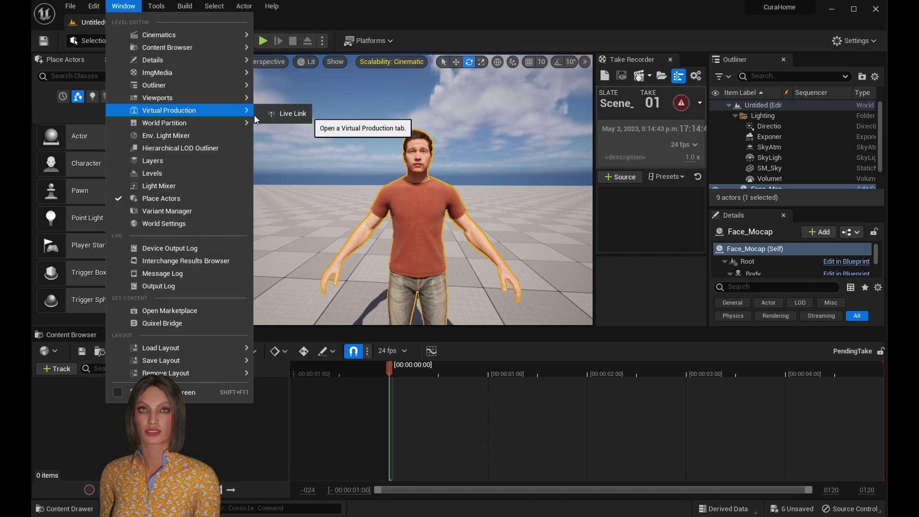
click(289, 113)
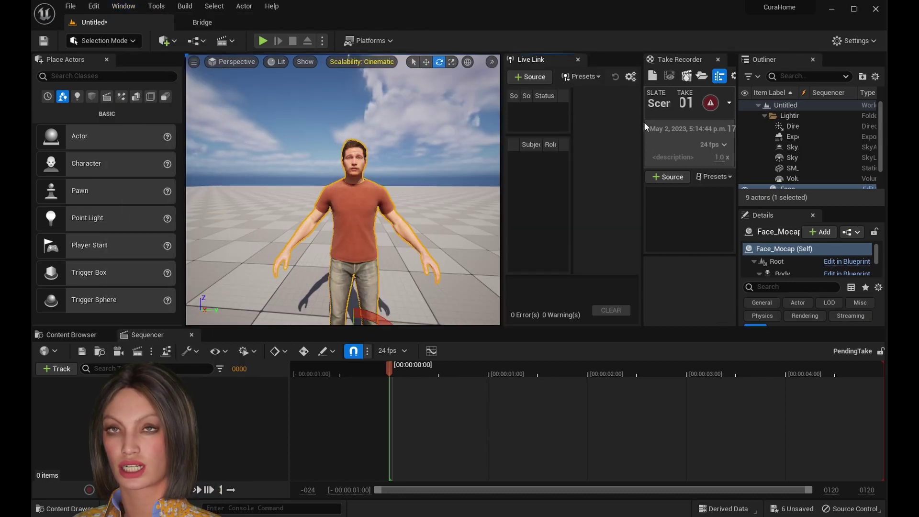
- Add the Face_Mocap actor as a recording source in Take Recorder and enlarge the area showing its recorded properties
drag(643, 121, 614, 122)
click(639, 177)
mouse_move(684, 194)
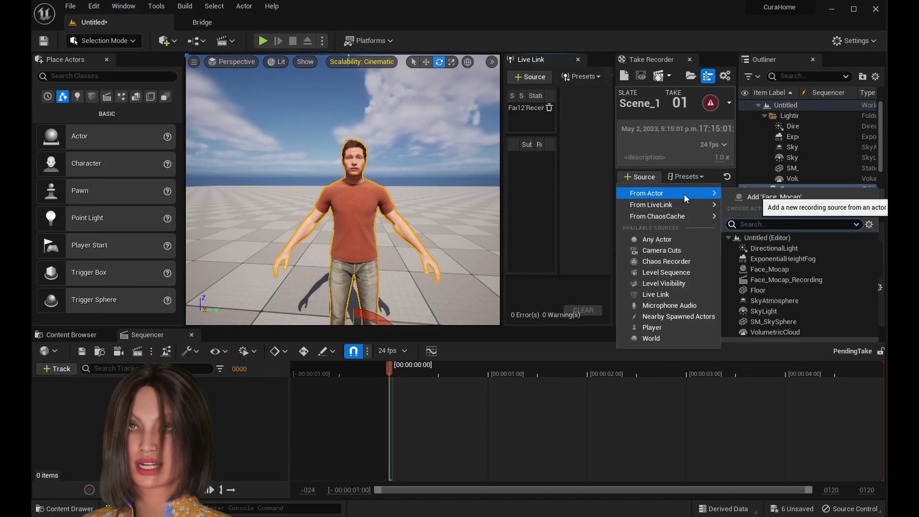
click(762, 196)
drag(669, 329, 670, 428)
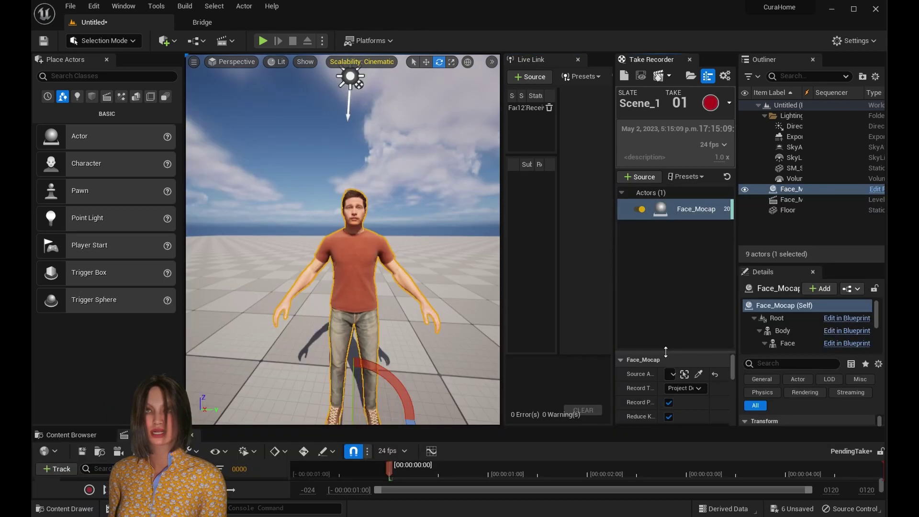
drag(664, 347, 665, 233)
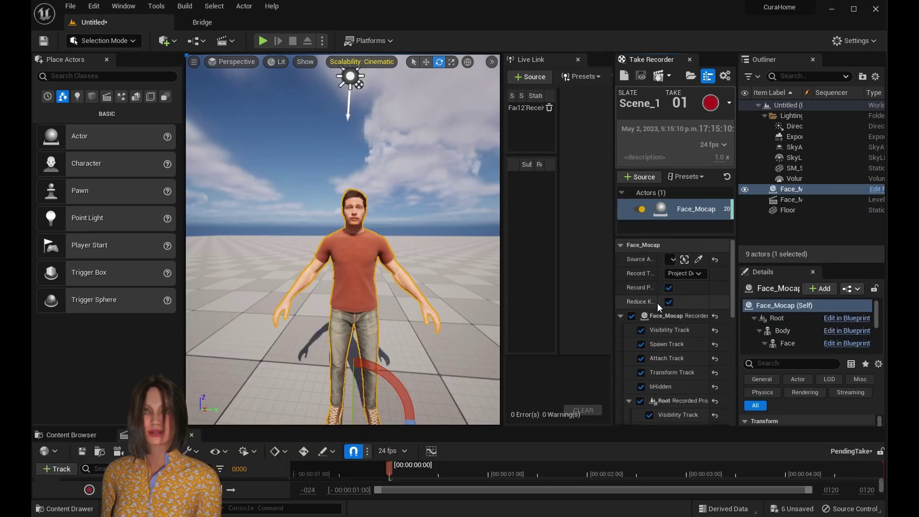
- Exclude all of Face_Mocap's recorded properties from the take, then enable only the Face component under Body
click(631, 316)
scroll(683, 345, down, 5)
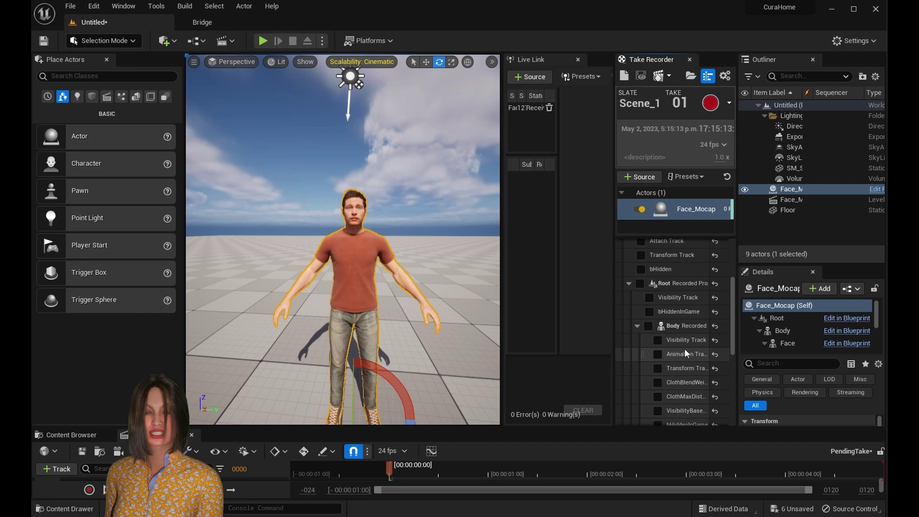
scroll(685, 348, down, 2)
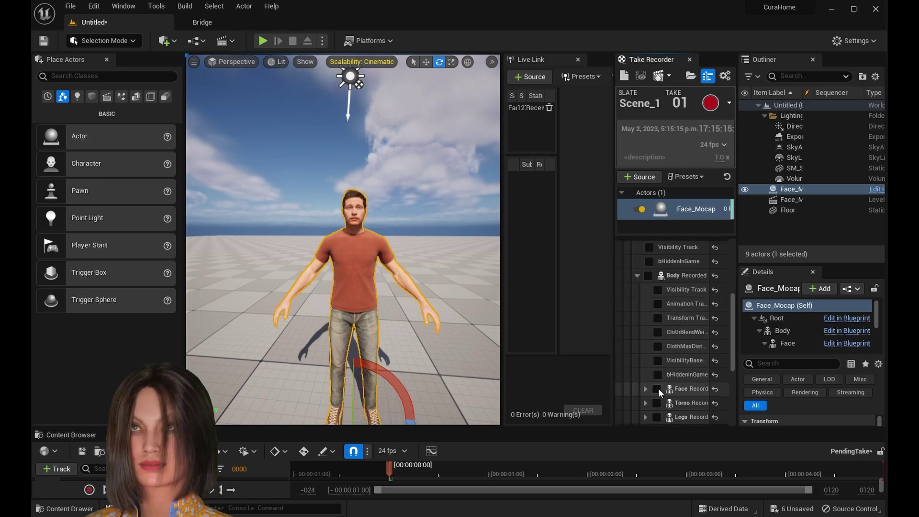
click(657, 389)
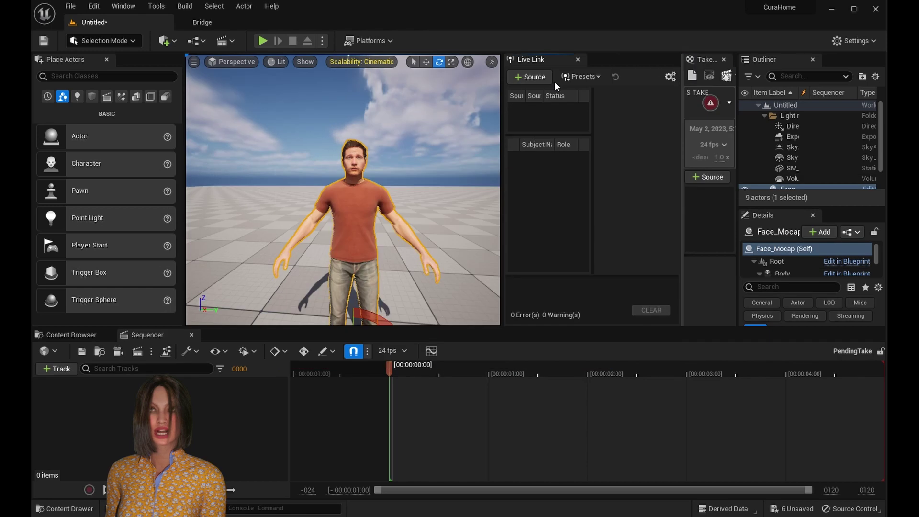
- Add a Faceware Live Link source with host 127.0.0.1, port 802 and subject animationValues, and give Take Recorder more width
click(529, 77)
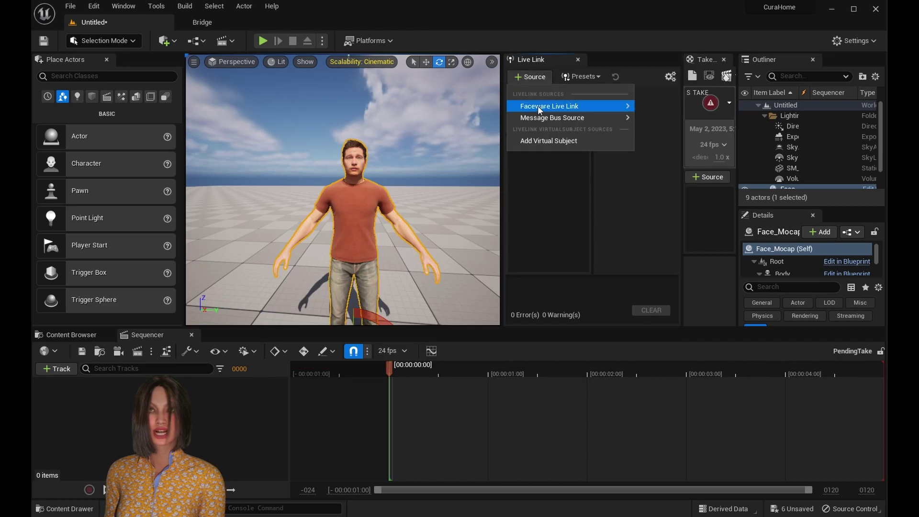
mouse_move(550, 105)
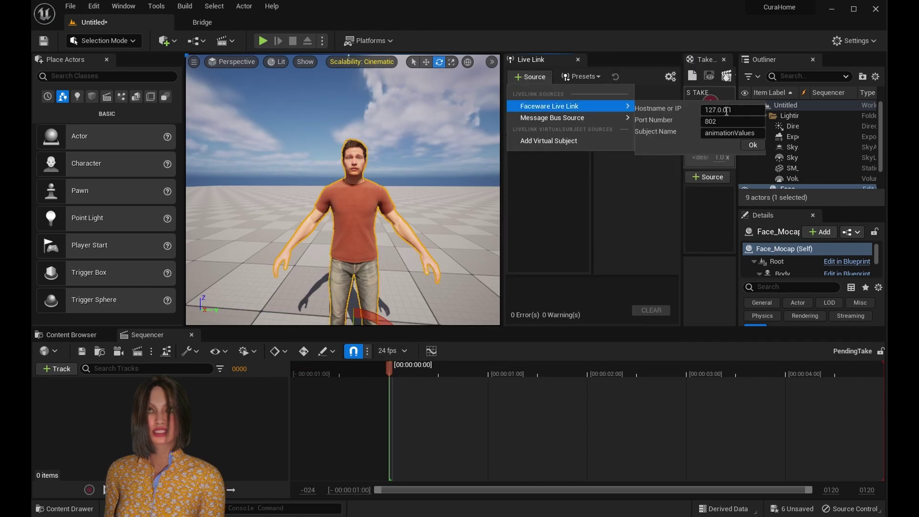
click(752, 145)
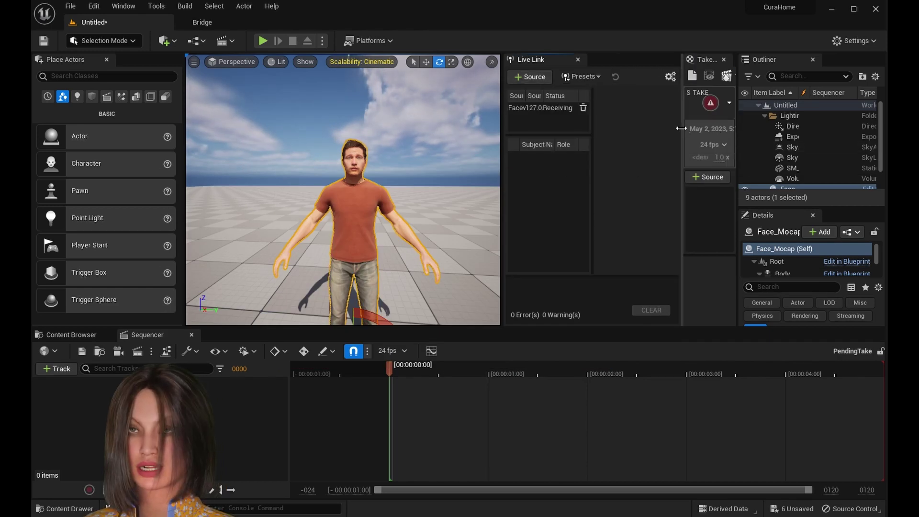
drag(681, 129, 613, 133)
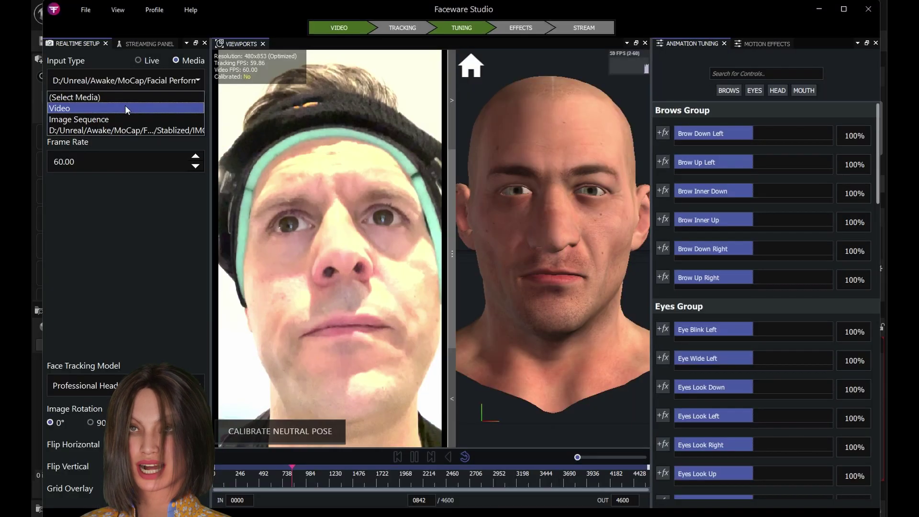
- In Faceware Studio, load the IMG_1176 video as the media input and calibrate the neutral pose
click(124, 105)
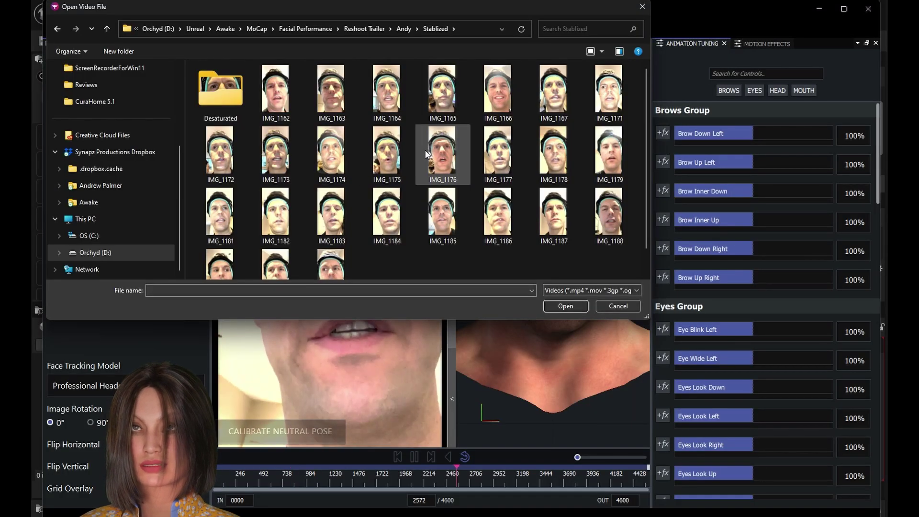
click(560, 305)
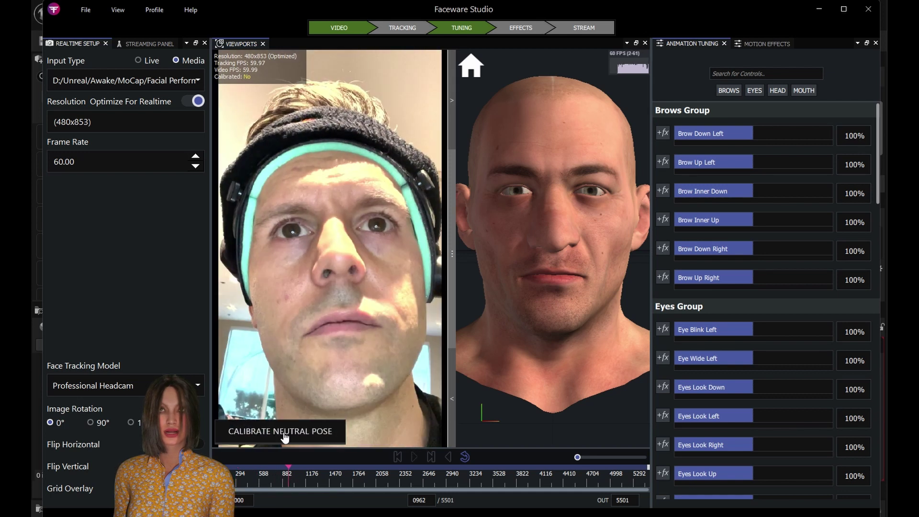
click(284, 433)
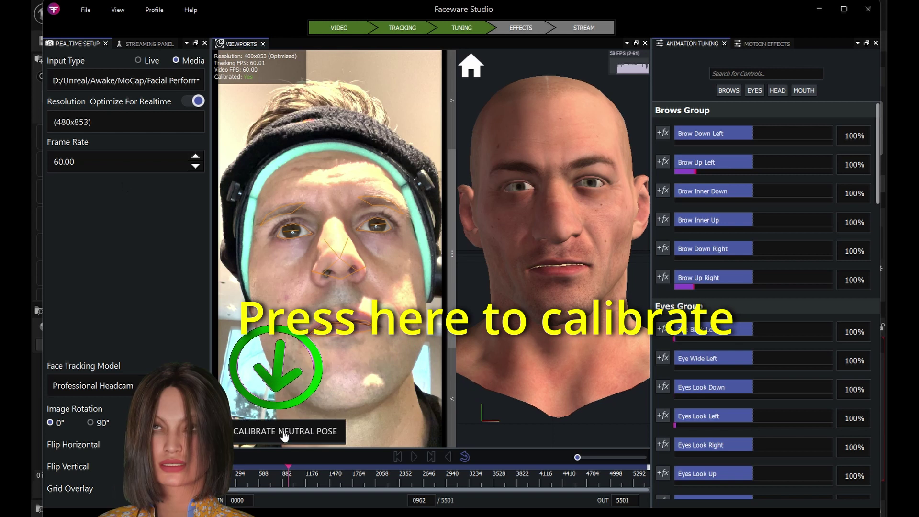
click(283, 433)
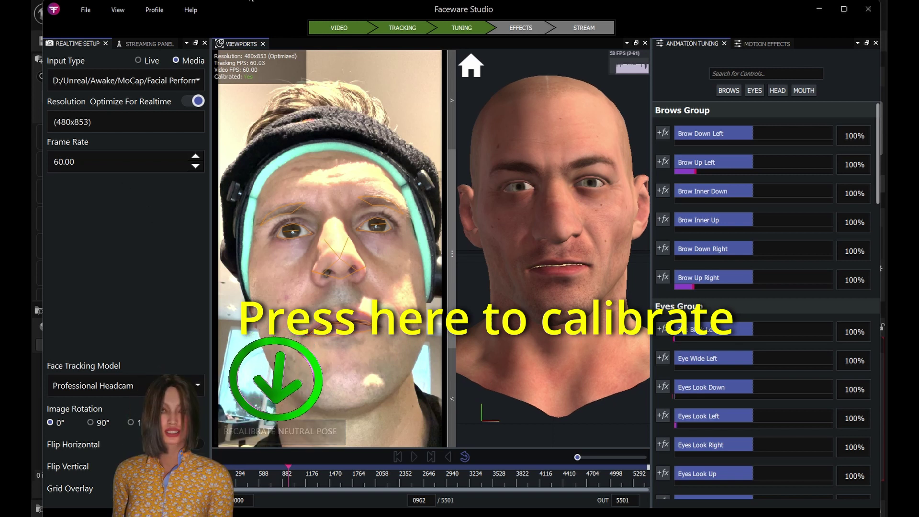
- Enable streaming to the client, place Faceware Studio beside the Unreal viewport, and play the video to test the stream before rewinding it
click(144, 43)
click(196, 62)
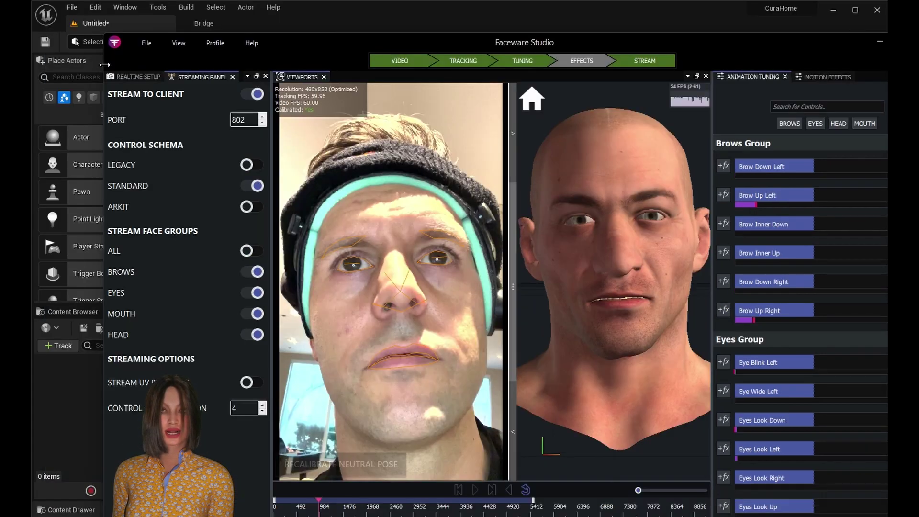
drag(212, 61, 499, 42)
click(656, 470)
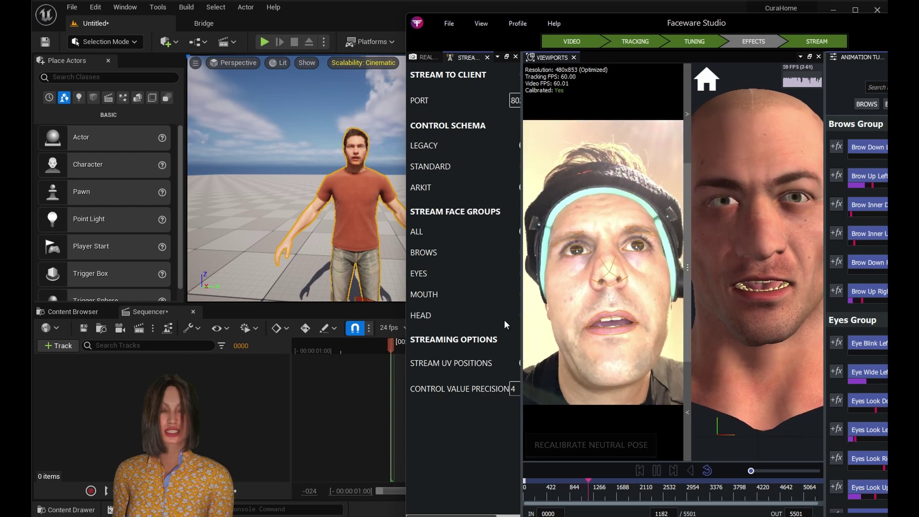
click(657, 471)
click(639, 471)
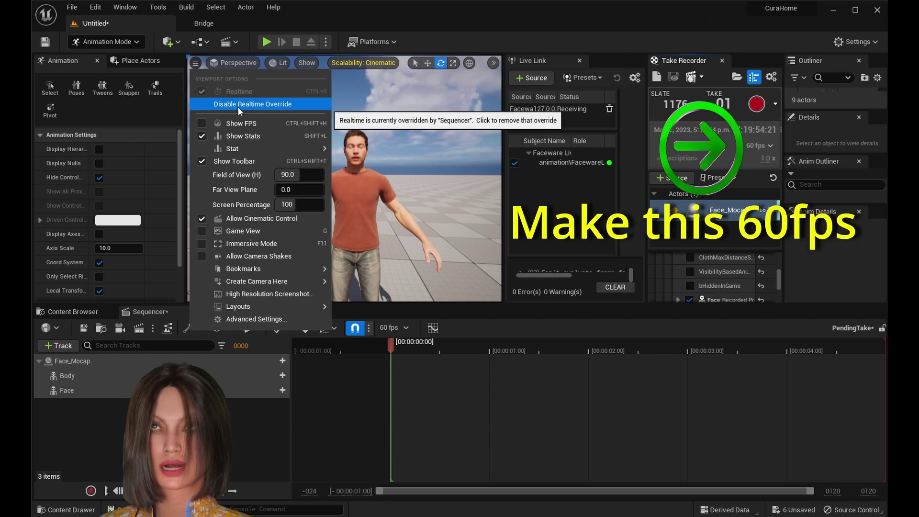
- Show the frame rate in the Unreal viewport, check the scalability settings, and switch the view mode to Unlit
click(201, 124)
click(363, 63)
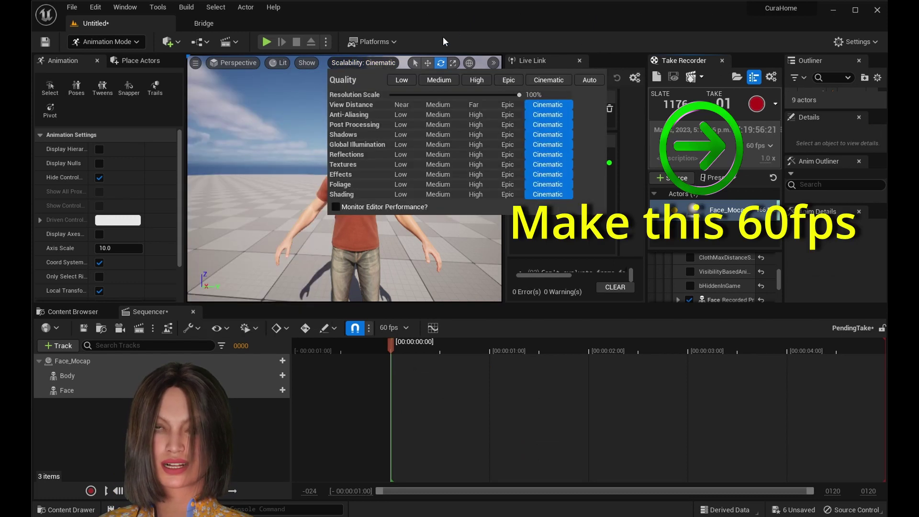
click(580, 37)
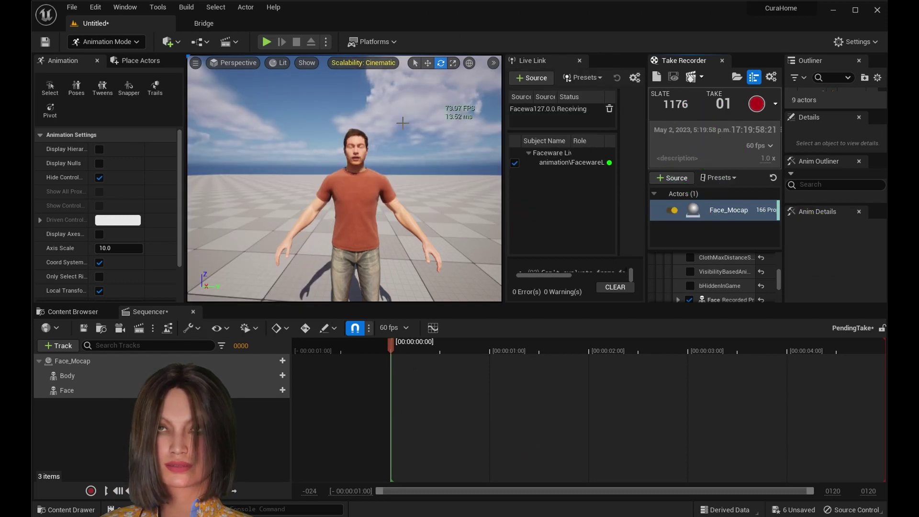
click(272, 64)
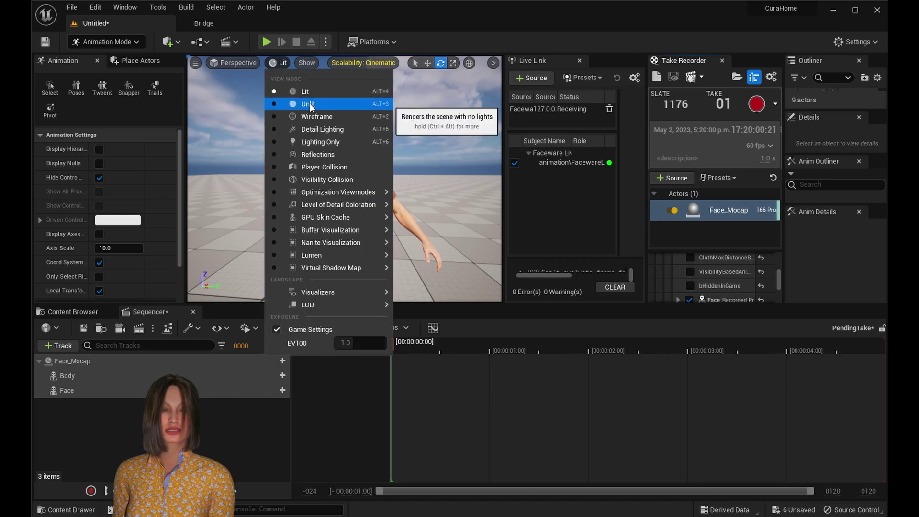
click(287, 102)
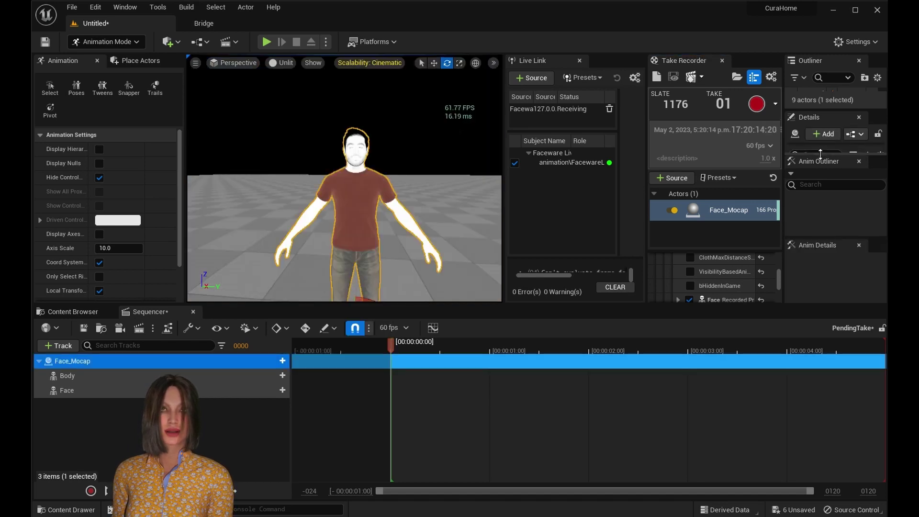
- Clear the groom asset from Face_Mocap's Hair component
click(67, 361)
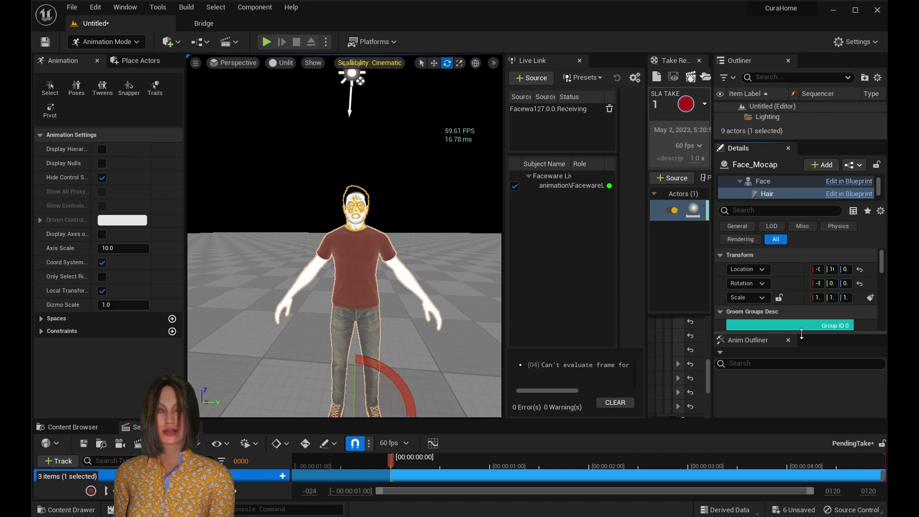
drag(800, 333, 801, 375)
drag(882, 269, 879, 298)
click(847, 286)
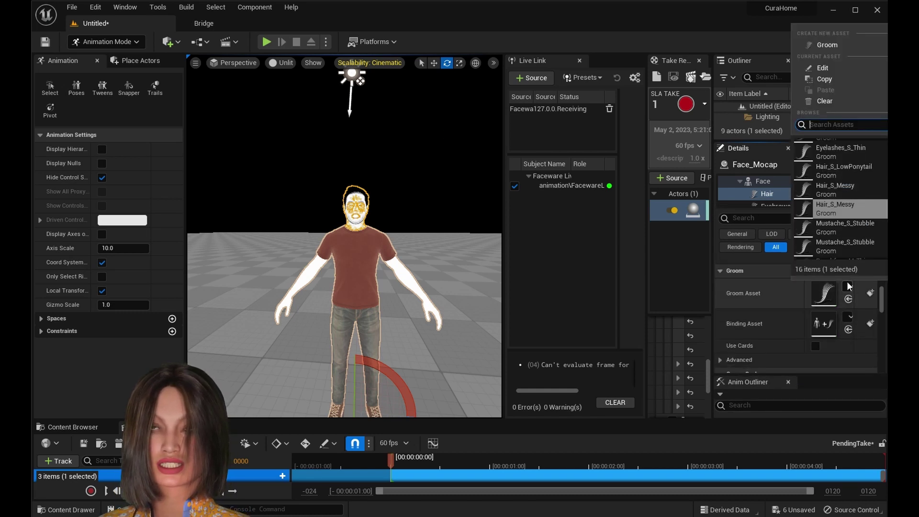
click(824, 101)
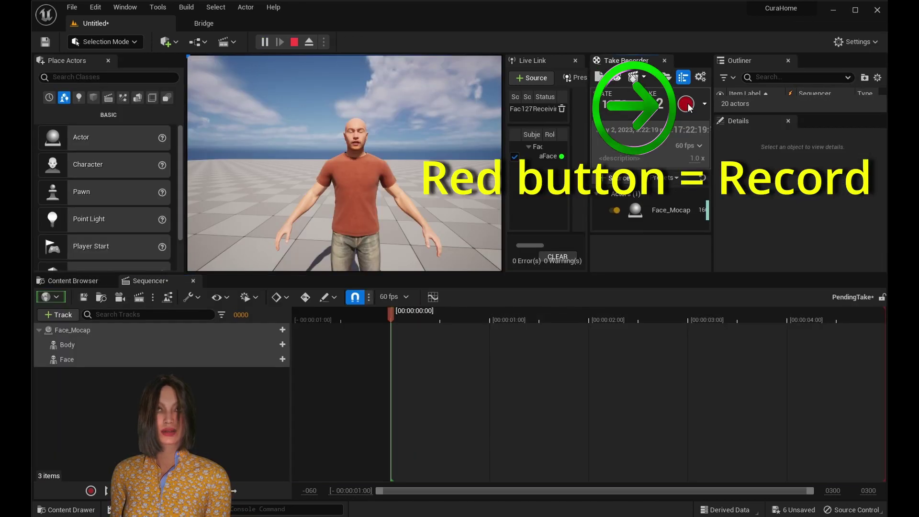
- Start recording take 02 of slate 1176 and play the performance video in Faceware Studio beside the Unreal viewport
click(686, 104)
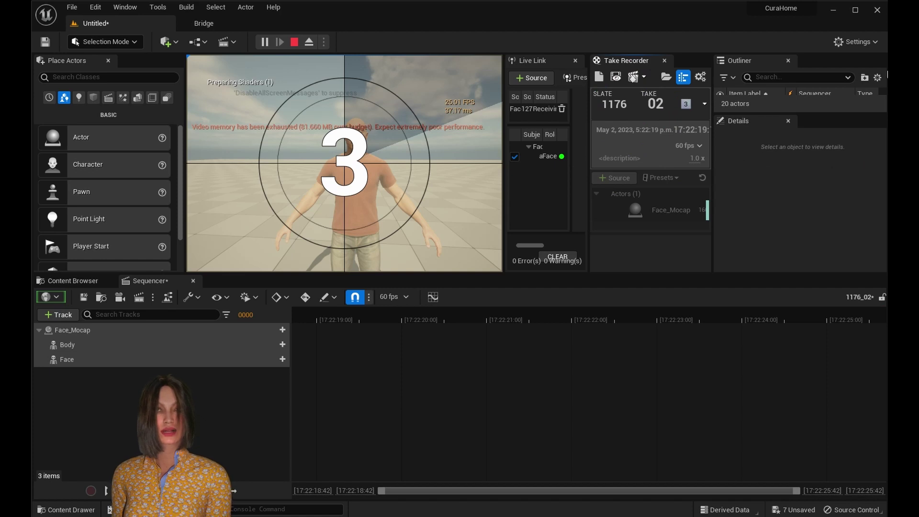
key(alt+Tab)
drag(519, 19, 626, 16)
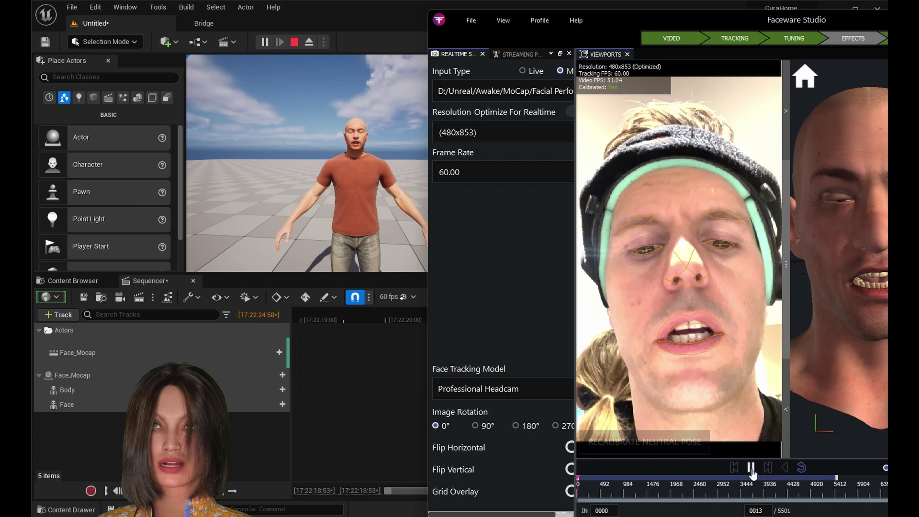
click(378, 19)
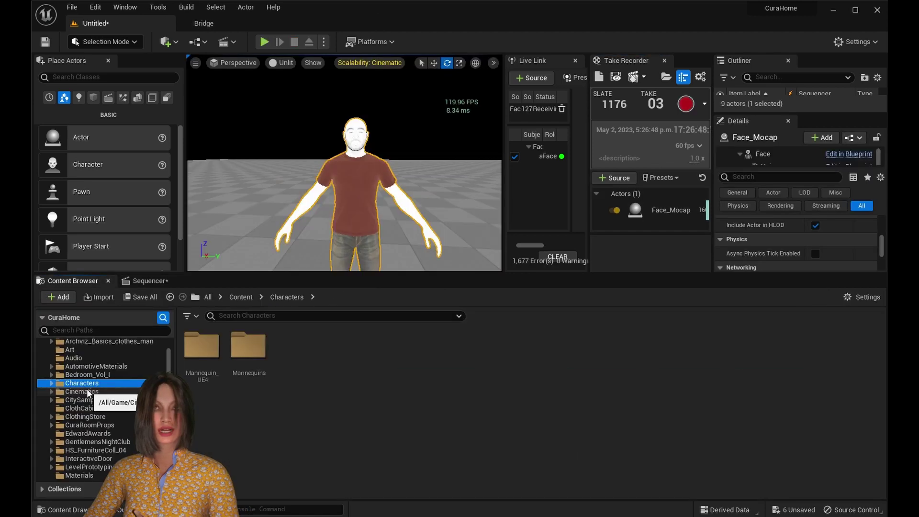
- Open the recorded Face_Mocap_1176_01 animation from Cinematics/Takes/2023-05-01/1176_01_Subscenes/Animation to review it
click(89, 391)
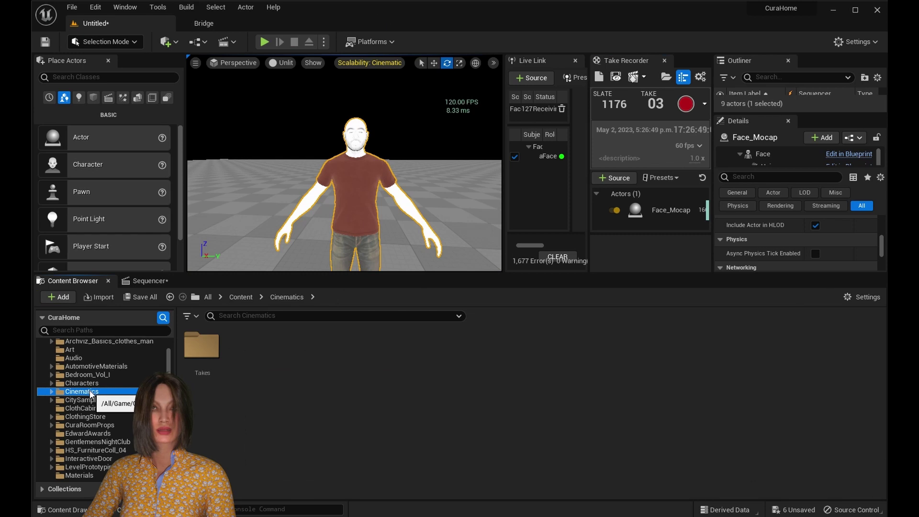
double_click(204, 347)
double_click(215, 350)
double_click(202, 357)
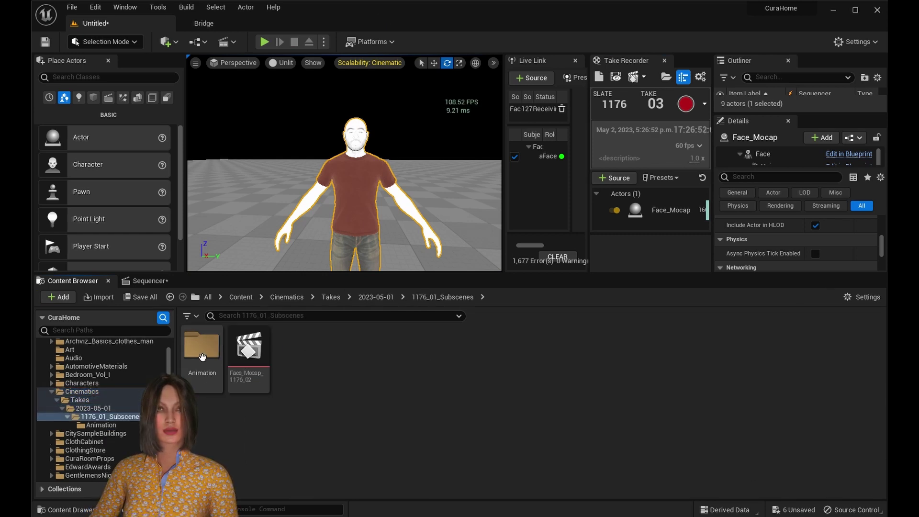
double_click(202, 352)
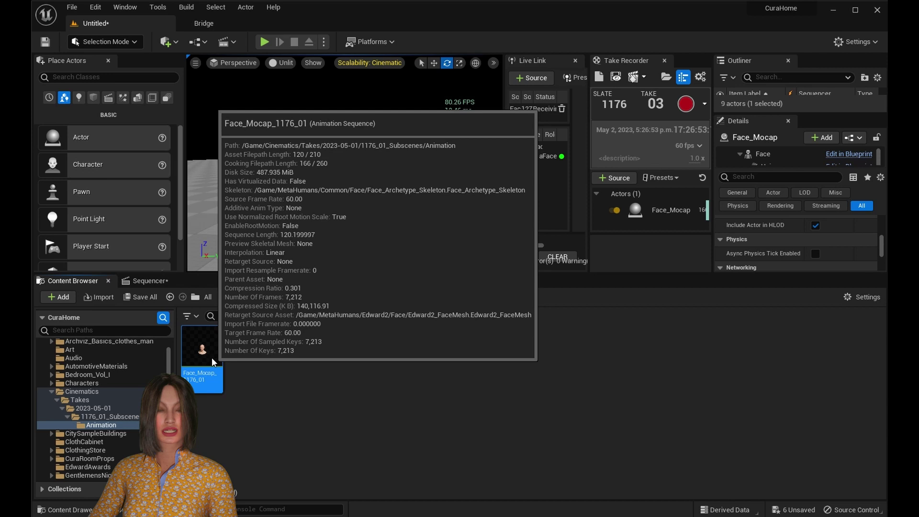
double_click(202, 352)
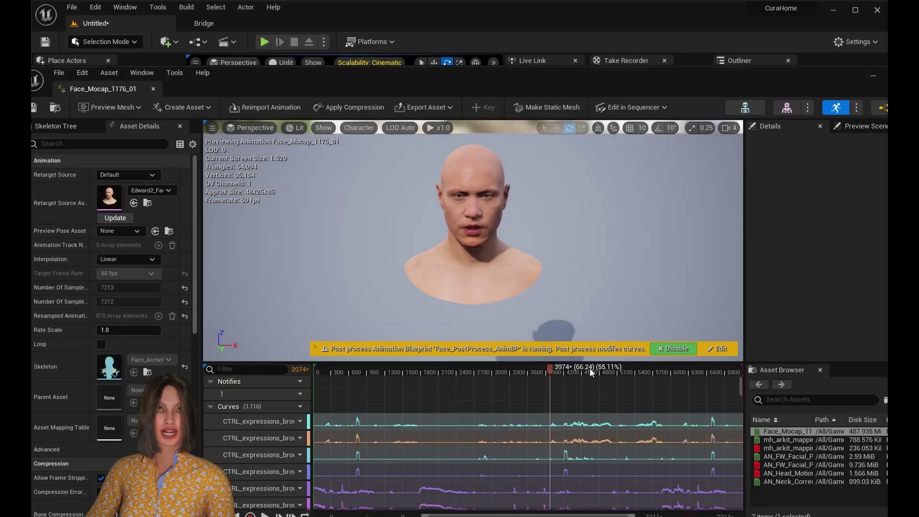
- Open the recent RoomScene level, saving the untitled level in the Content folder first
click(73, 13)
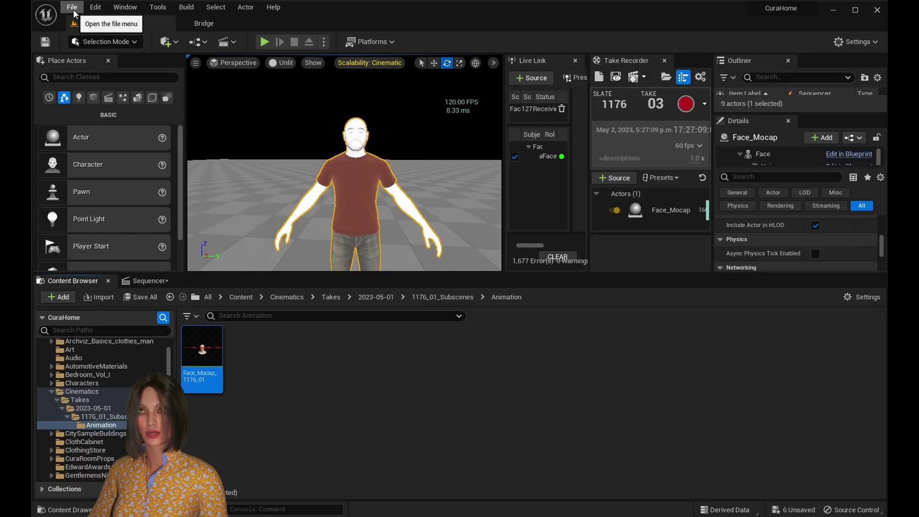
click(73, 9)
mouse_move(215, 80)
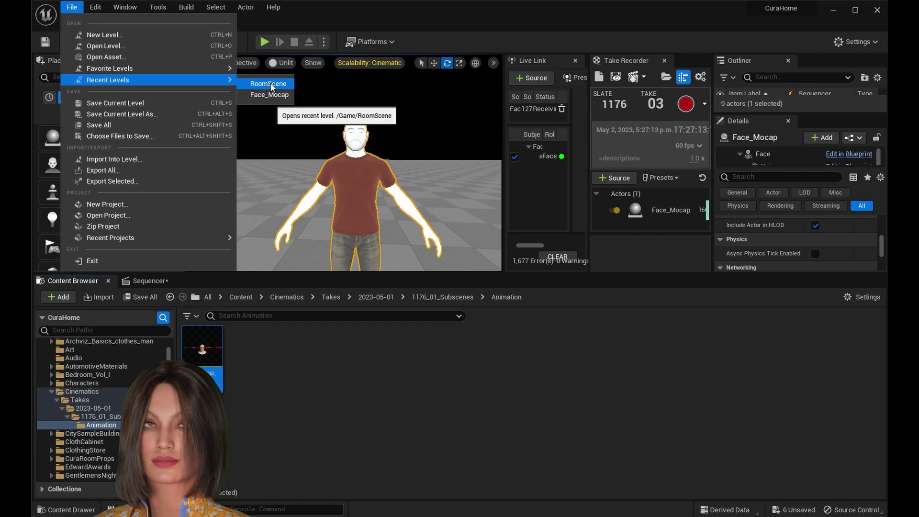
click(270, 83)
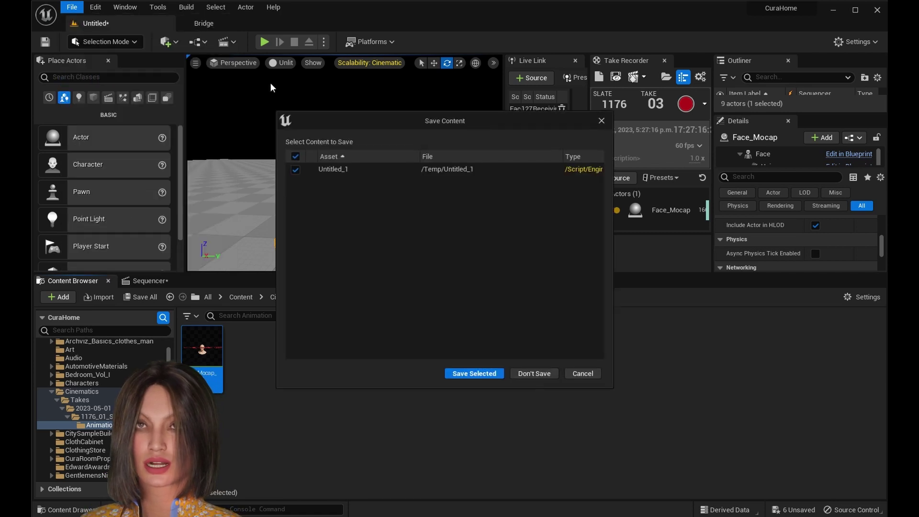
click(481, 372)
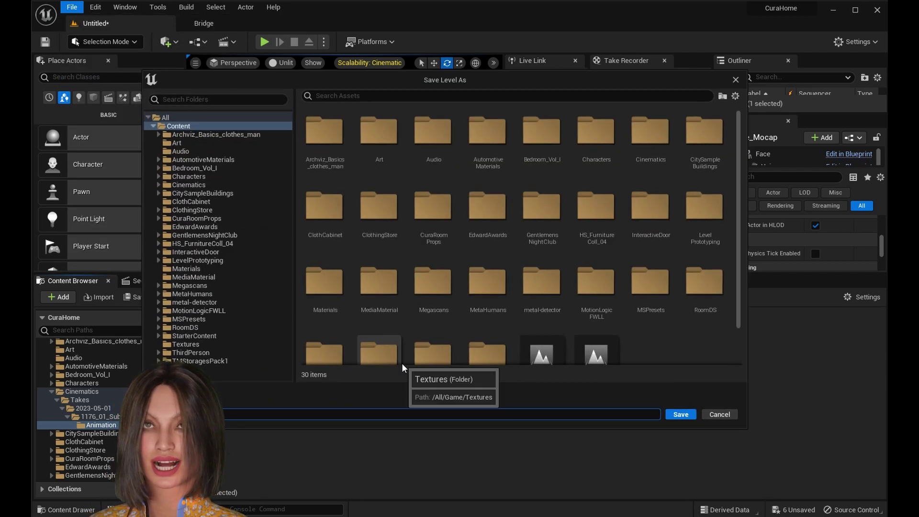
click(680, 414)
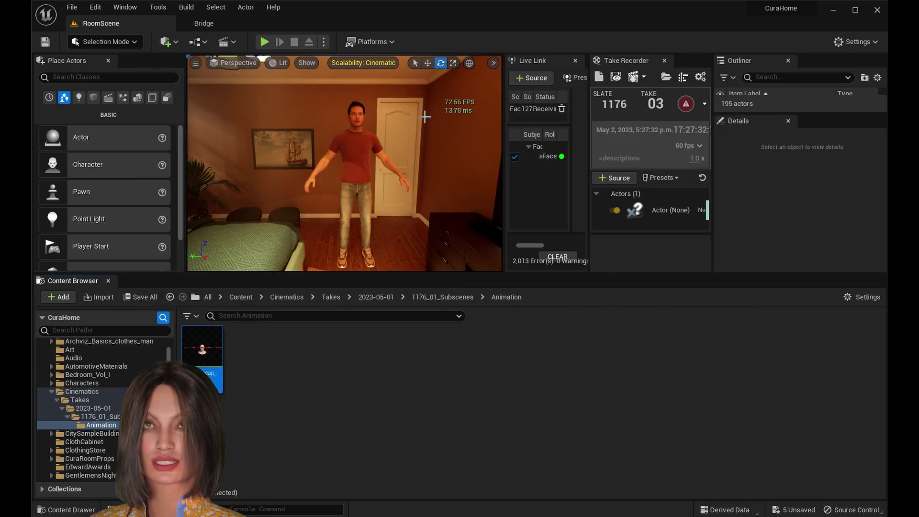
- Create a level sequence named 1176 in the Content folder and add a track for the BP_Edward2 actor
click(224, 42)
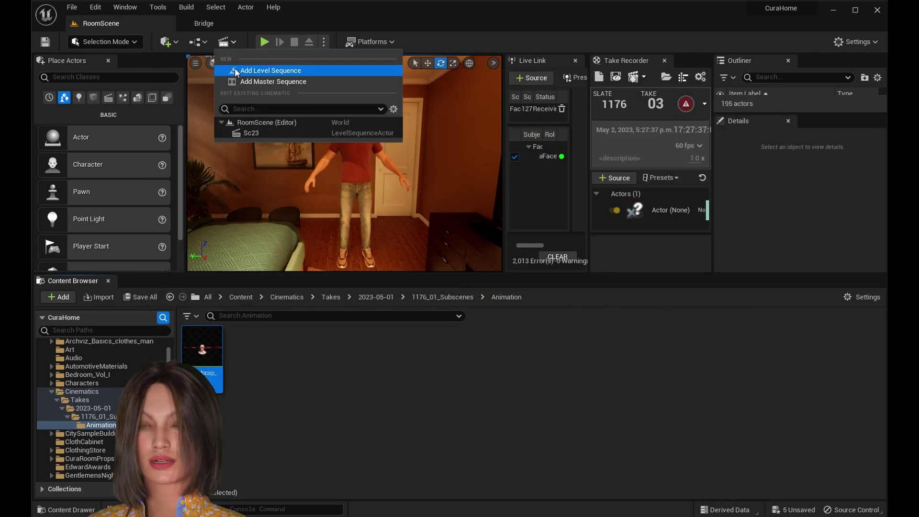
click(248, 71)
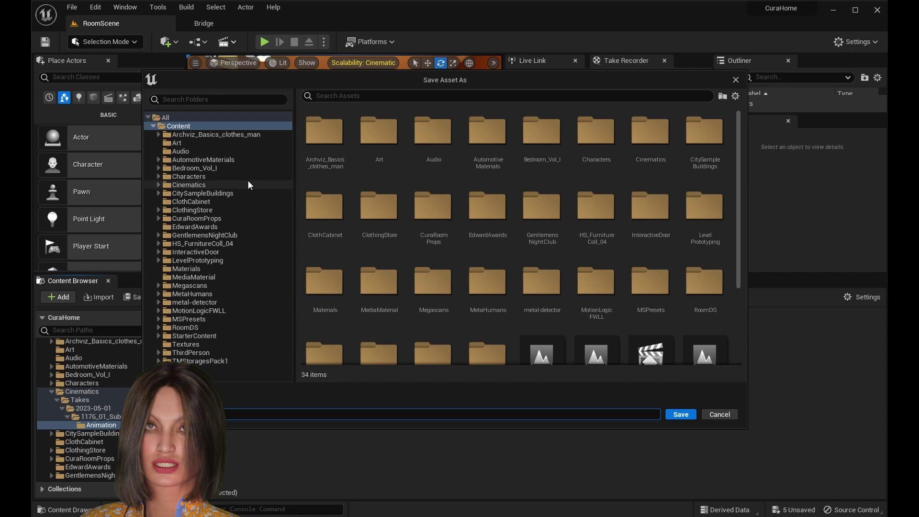
click(680, 415)
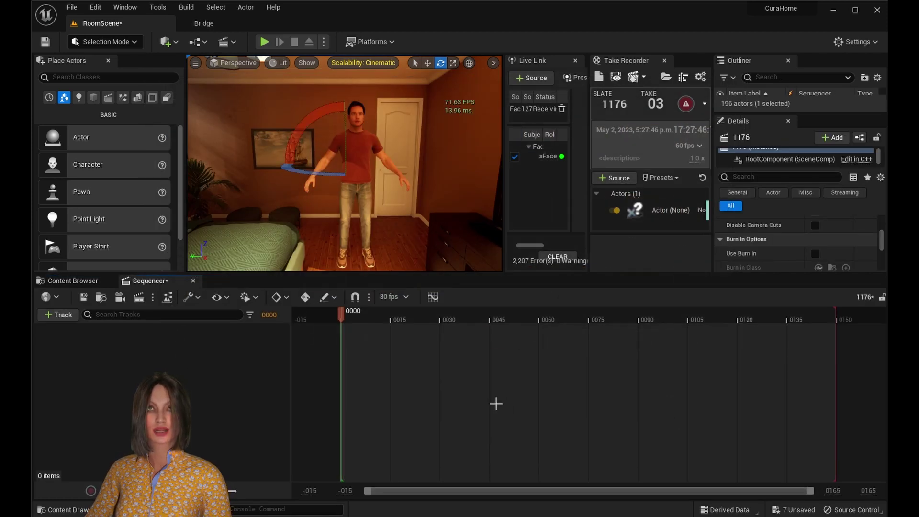
click(60, 314)
click(236, 383)
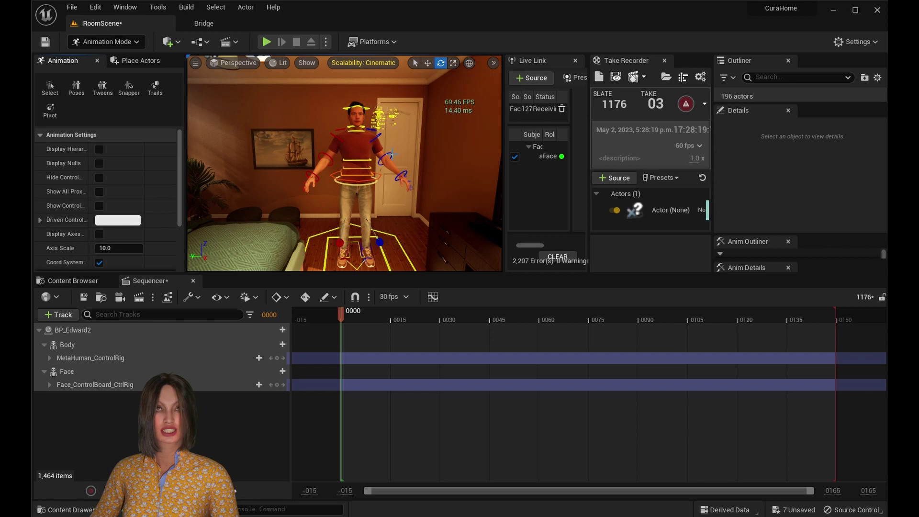
- Delete the MetaHuman_ControlRig and Face_ControlBoard_CtrlRig tracks from BP_Edward2 in the sequence
click(399, 165)
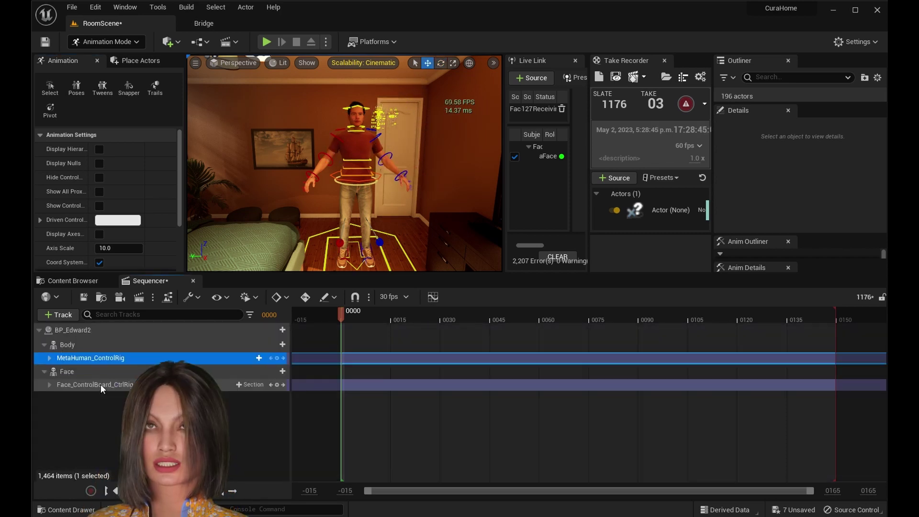
key(Delete)
key(Delete)
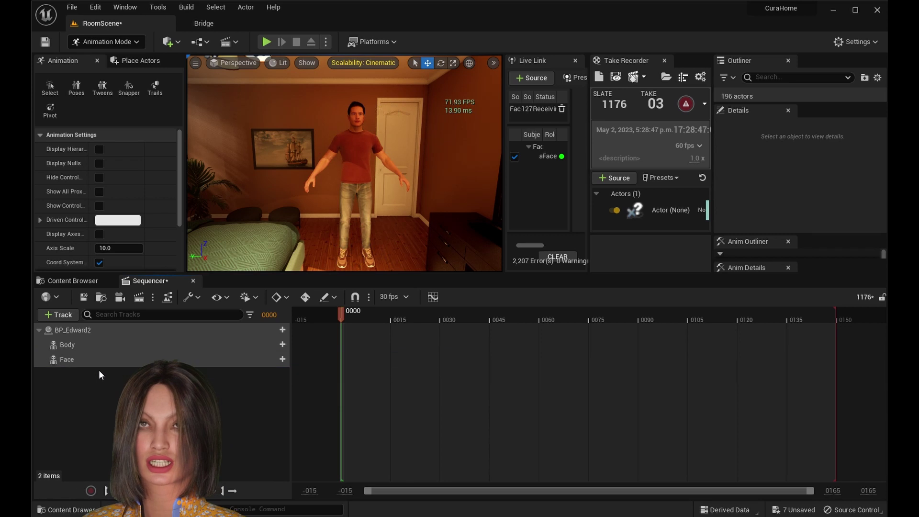
- Add the Face_Mocap_1176_01 animation to BP_Edward2's Face track
click(234, 359)
click(275, 359)
mouse_move(431, 109)
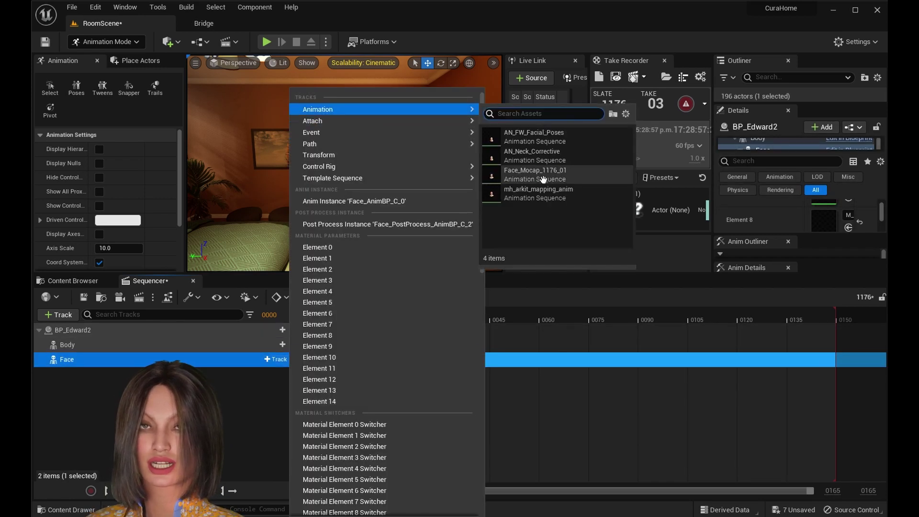
click(521, 174)
scroll(492, 168, up, 3)
ctrl+scroll(527, 390, down, 15)
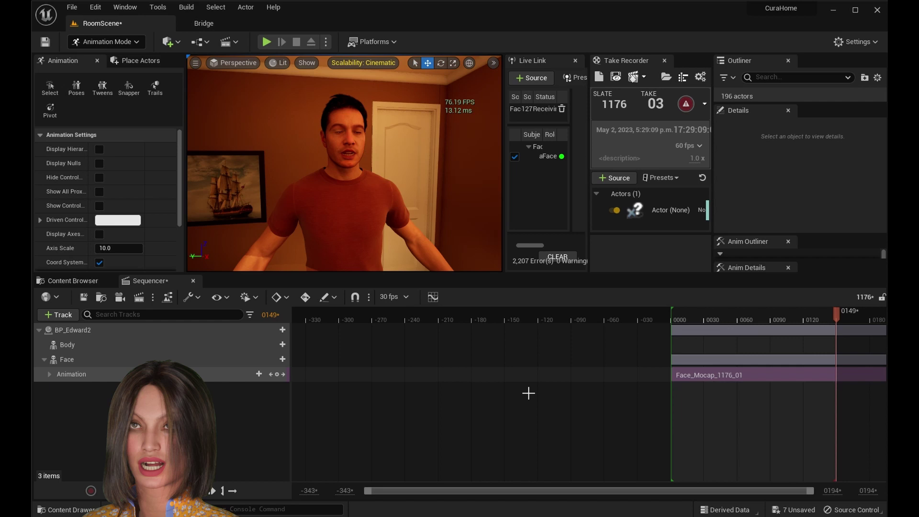
- Create a folder named Audio inside the project's Content folder and open it
key(ctrl+space)
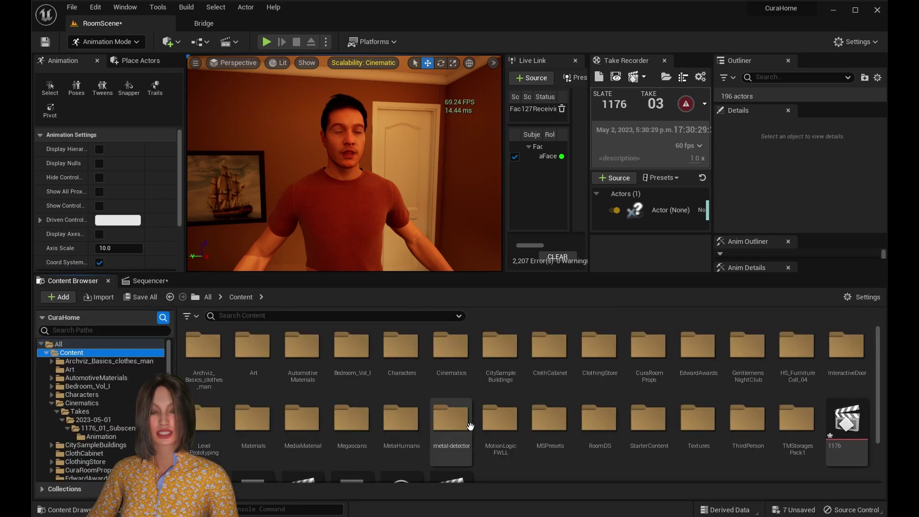
scroll(880, 378, down, 3)
right_click(558, 439)
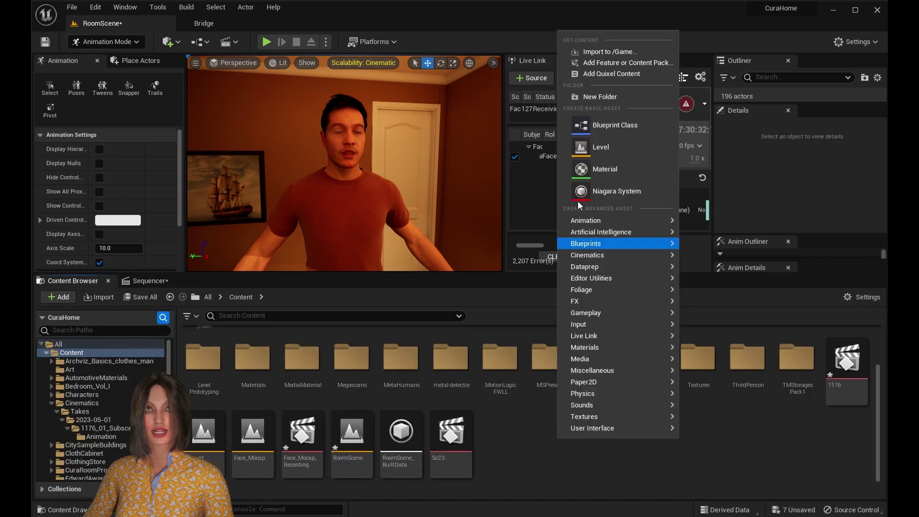
click(617, 97)
text(A)
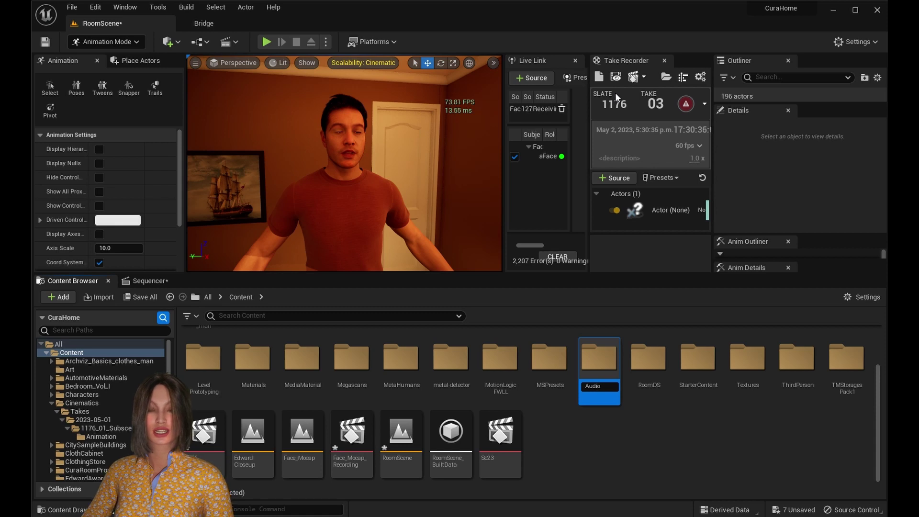
text(udio)
key(Return)
key(Return)
- Import audio file 1176 from D:\Unreal\Awake\Audio\Trailer\Takes in File Explorer into the project's Audio folder
key(alt+Tab)
double_click(735, 167)
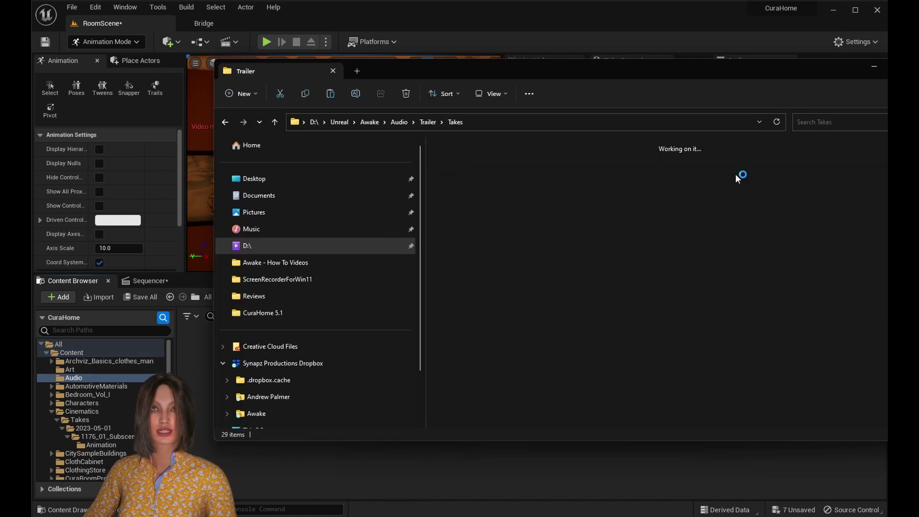
drag(526, 67, 746, 65)
click(677, 274)
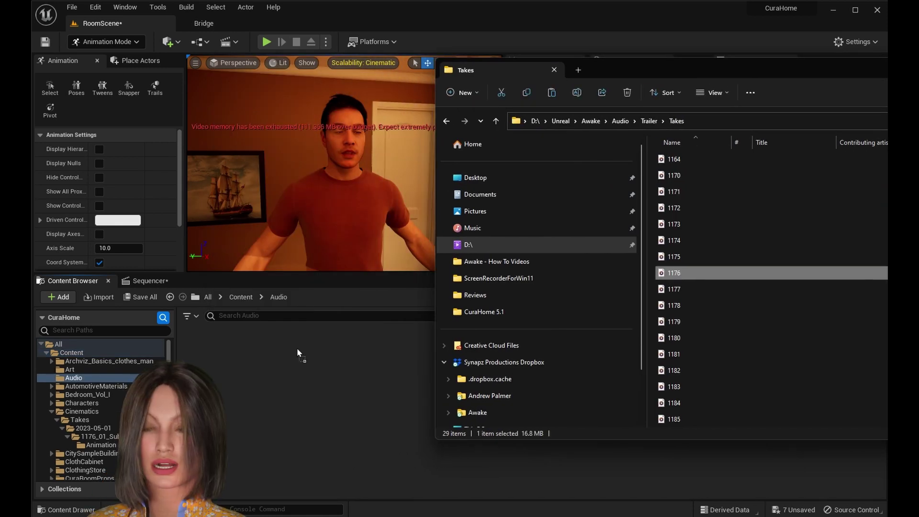
drag(296, 353, 273, 357)
click(274, 357)
- Add an audio track with the 1176 sound wave near the start of the sequence
click(148, 281)
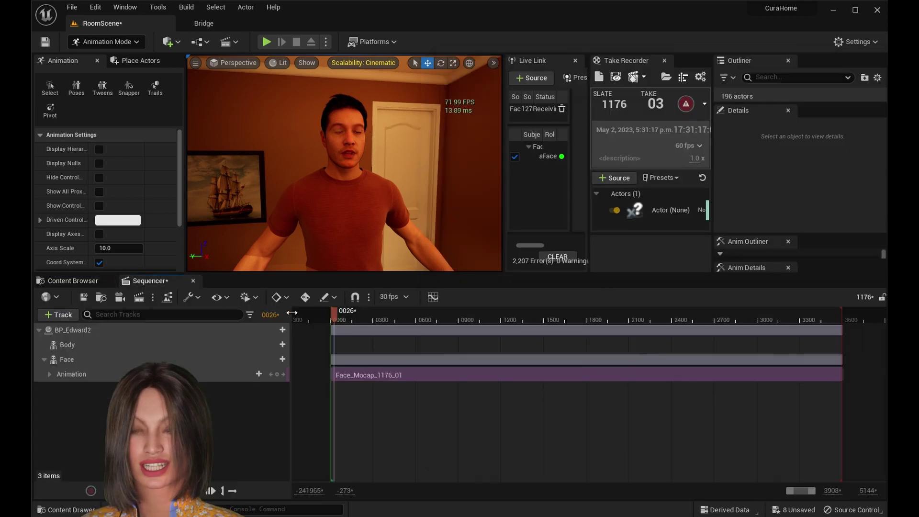
click(331, 312)
click(59, 314)
key(Escape)
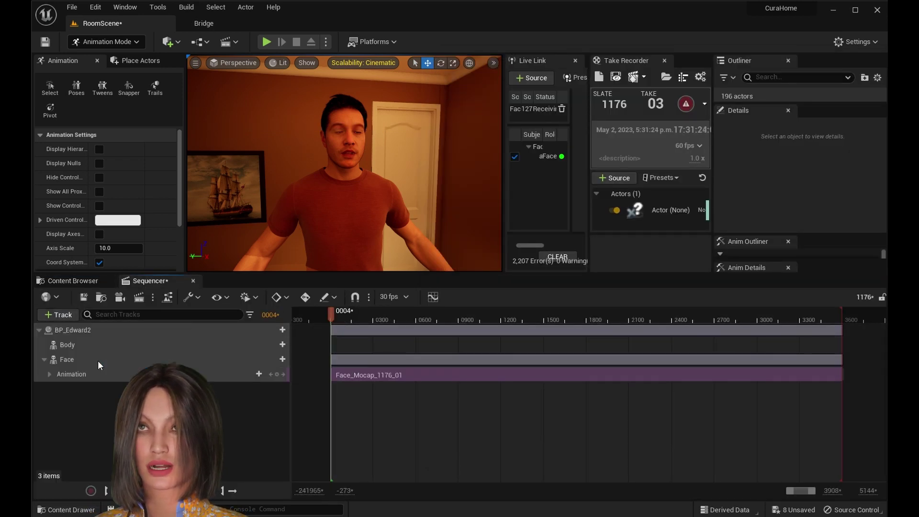
click(280, 330)
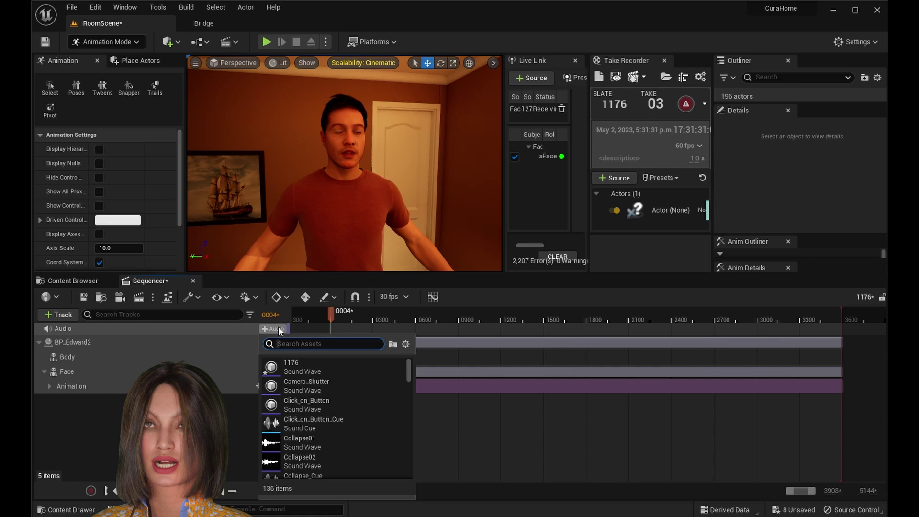
click(297, 367)
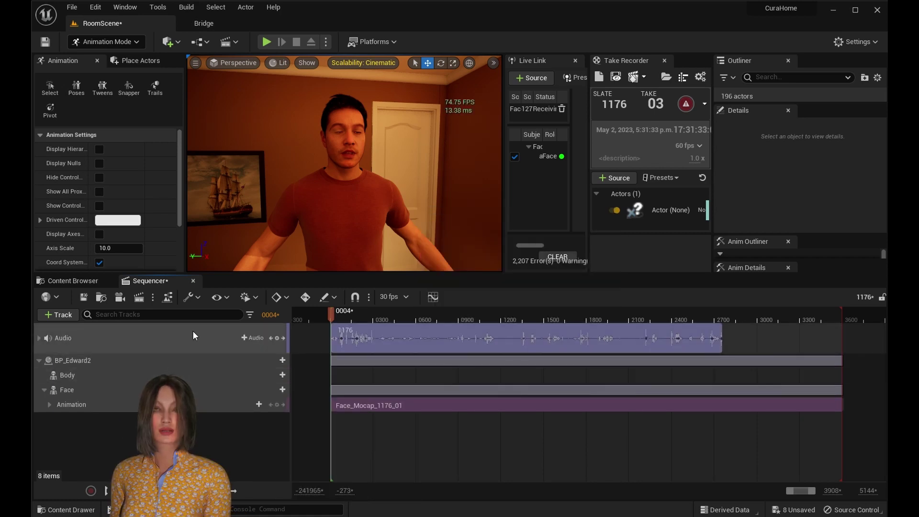
- Shift the 1176 audio clip to start at frame 91, aligning its tall slate spike with the character's slate blink
ctrl+scroll(373, 342, up, 3)
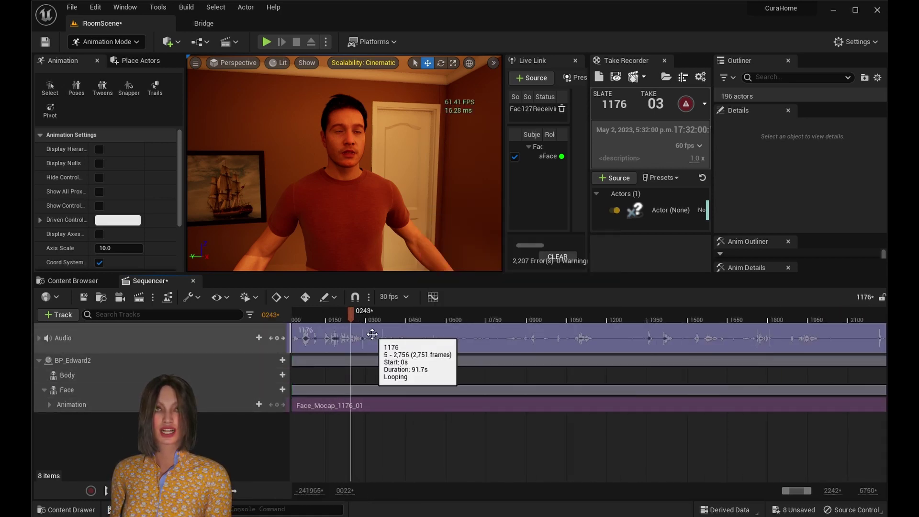
click(352, 316)
drag(328, 315, 363, 308)
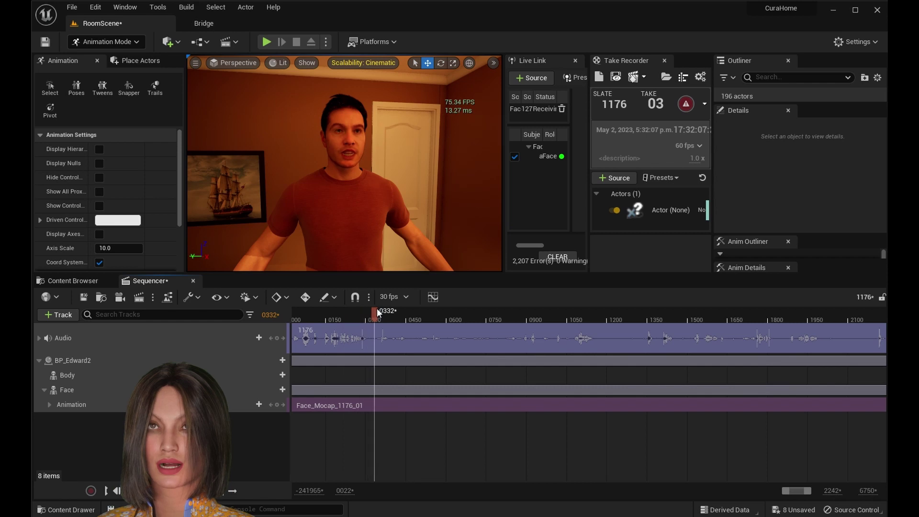
click(407, 341)
ctrl+scroll(404, 342, up, 2)
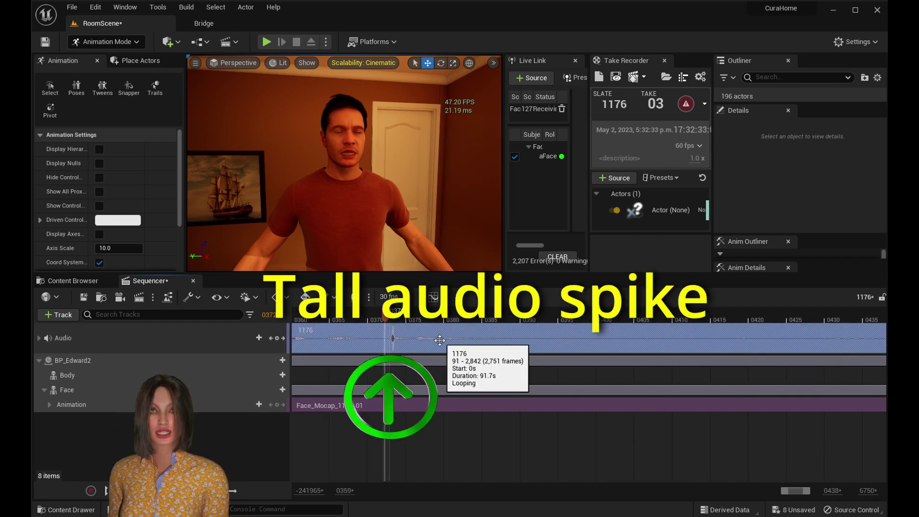
ctrl+scroll(401, 364, up, 8)
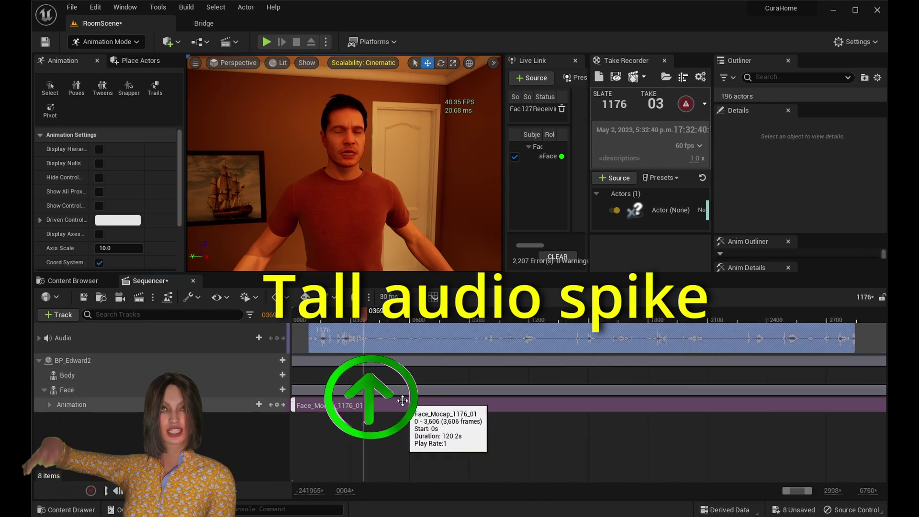
- Set the sequence's playback range to start and end with the 1176 audio clip
ctrl+scroll(401, 401, down, 10)
ctrl+scroll(401, 401, down, 3)
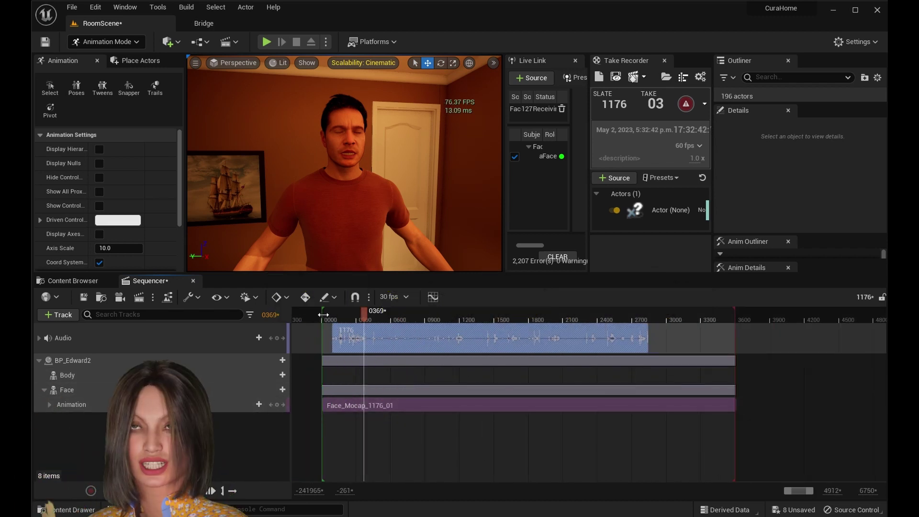
drag(331, 312, 333, 312)
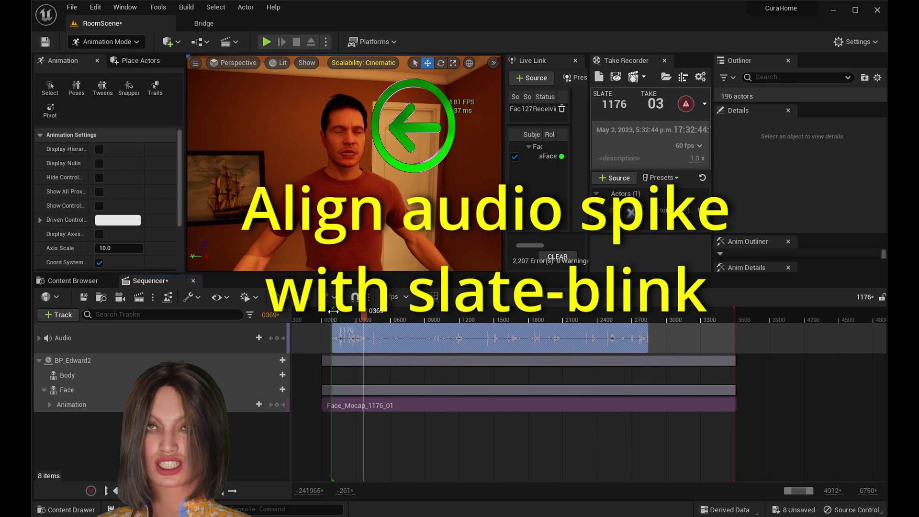
drag(735, 311, 647, 310)
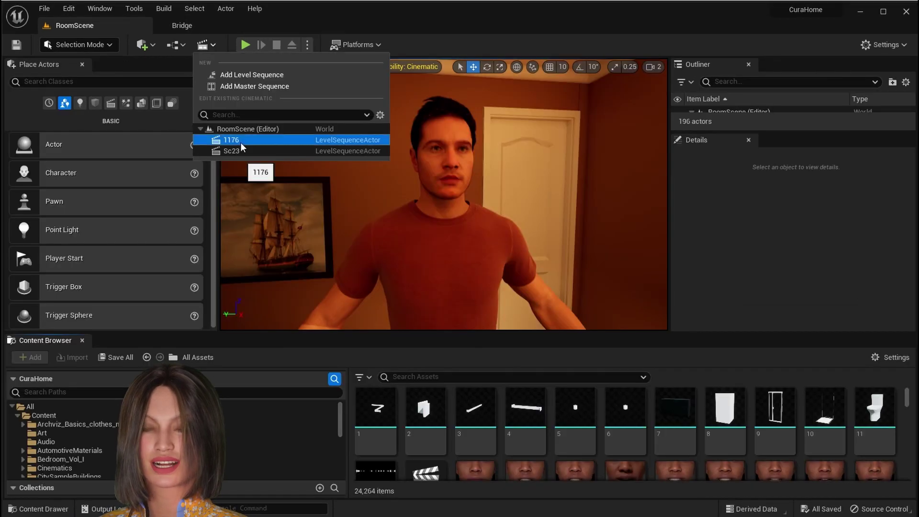
- Reopen the 1176 level sequence and select its audio clip and the Face animation clip
click(240, 143)
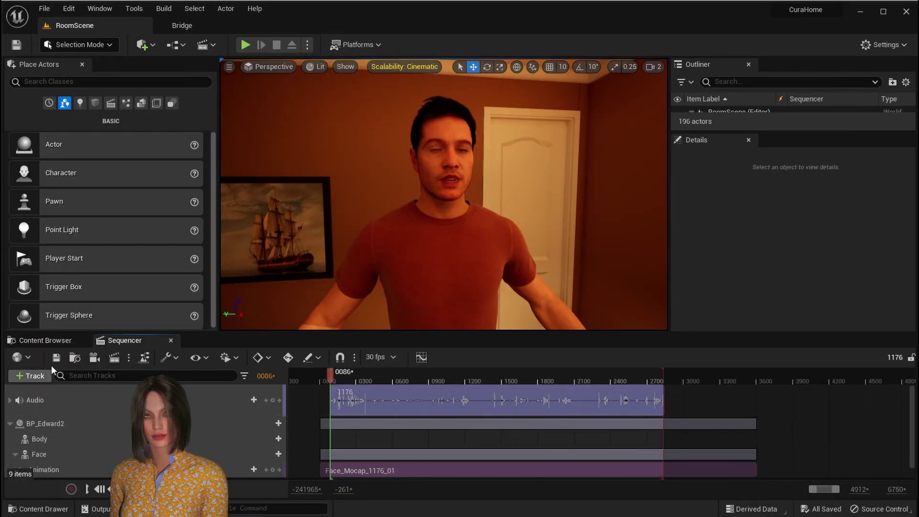
click(442, 392)
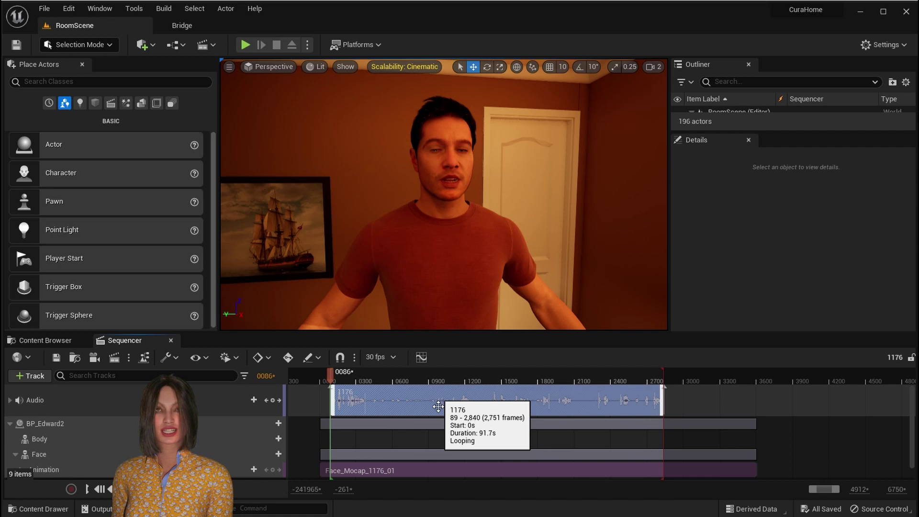
click(452, 473)
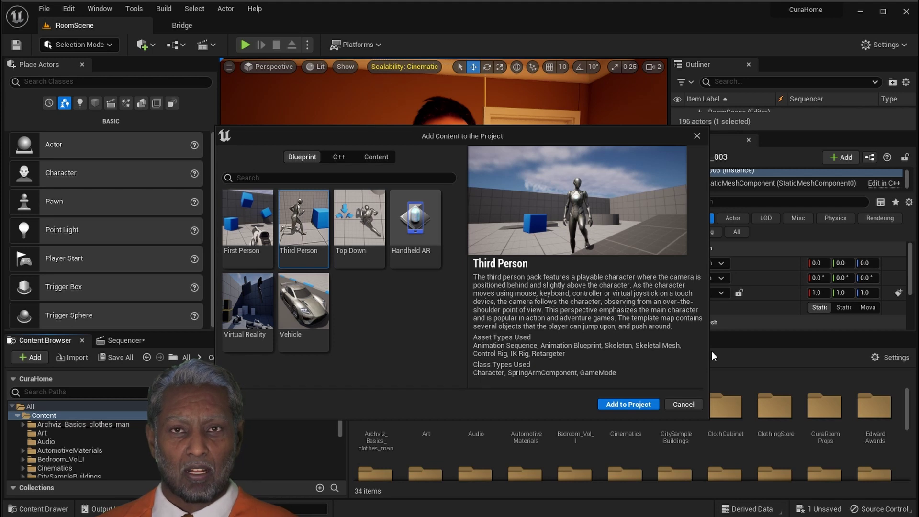
- Add the Third Person blueprint content pack to the project and collapse its ThirdPerson folder in the content tree
click(616, 405)
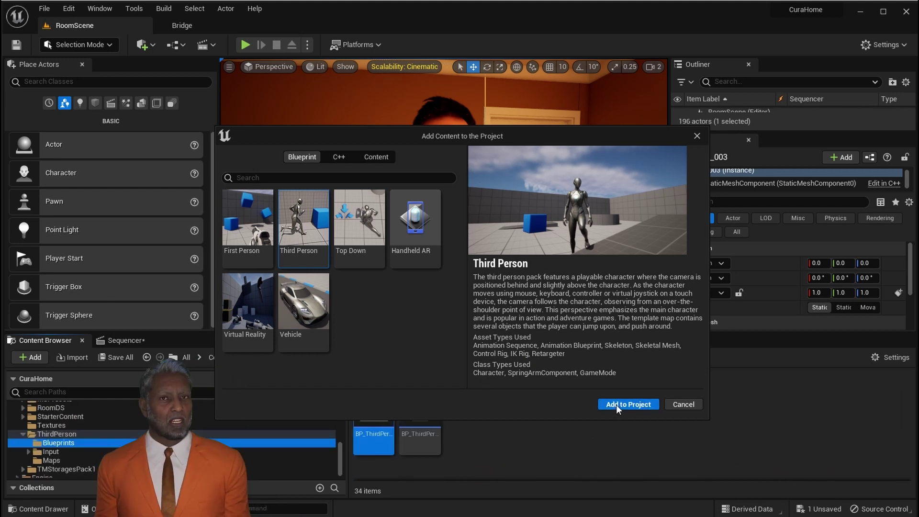
click(676, 403)
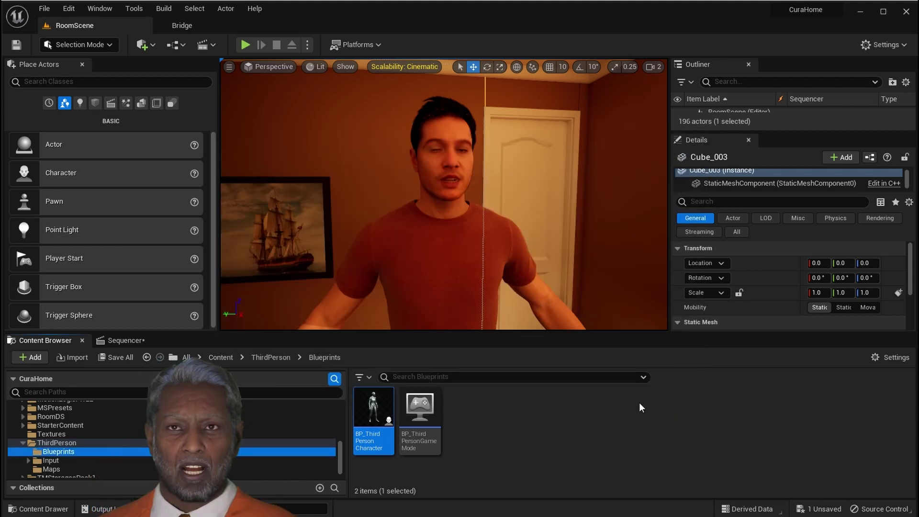
click(21, 444)
scroll(59, 445, up, 3)
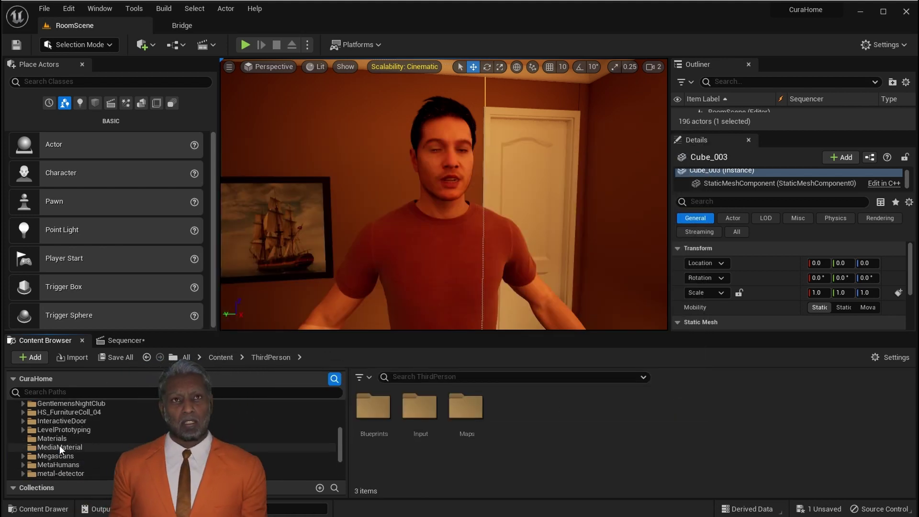
- Open the SK_Mannequin_Skeleton asset from the Characters/Mannequin_UE4/Meshes folder
scroll(59, 440, up, 5)
click(54, 429)
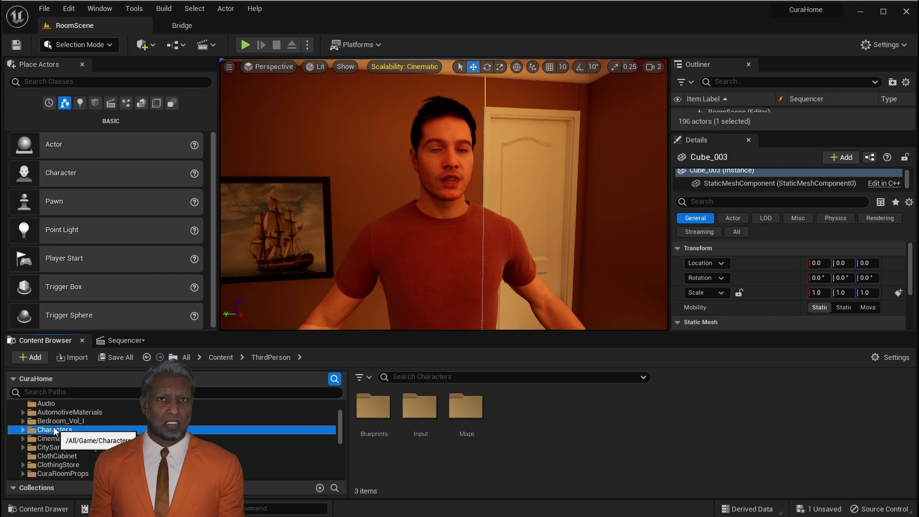
double_click(374, 406)
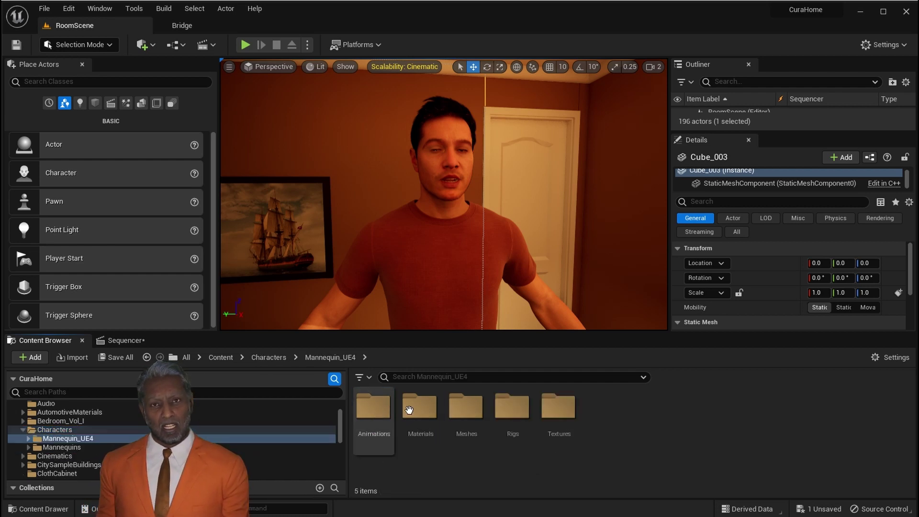
double_click(473, 413)
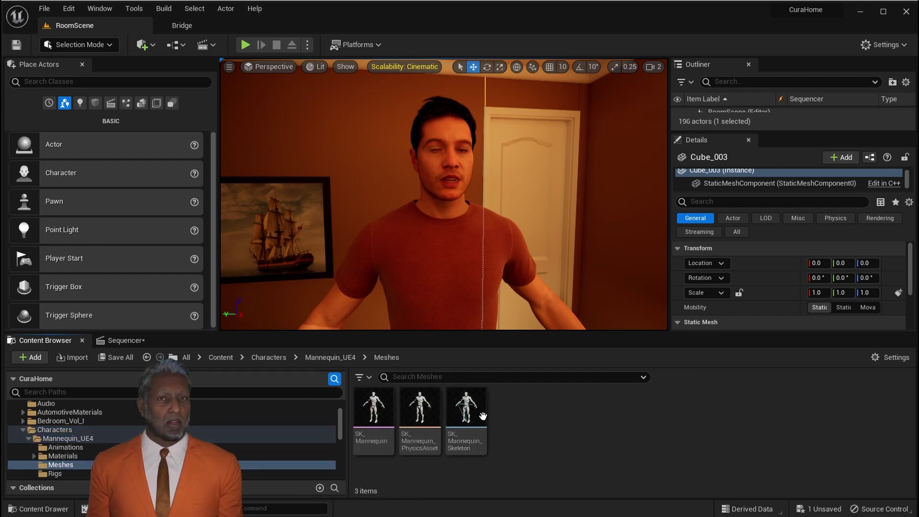
double_click(477, 411)
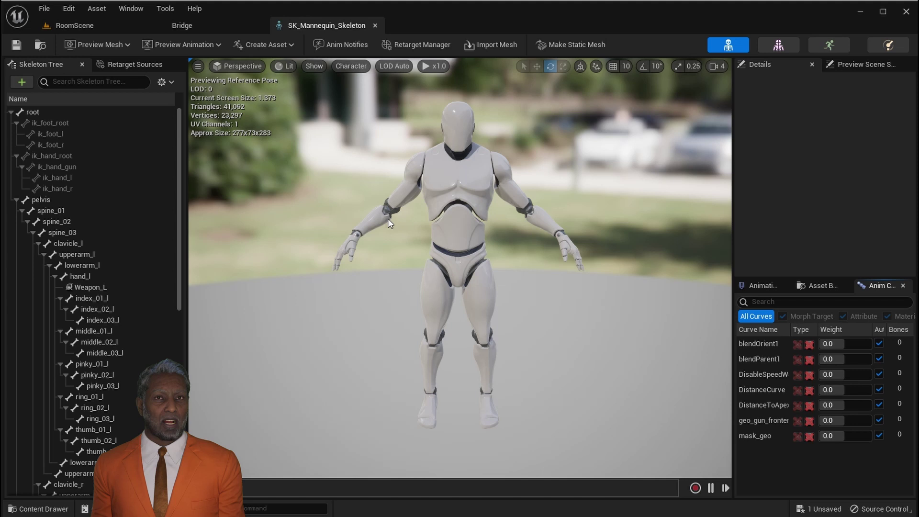
- Open the RTG_UE4Manny_UE5Manny IK retargeter from the Mannequin_UE4/Rigs folder
click(82, 26)
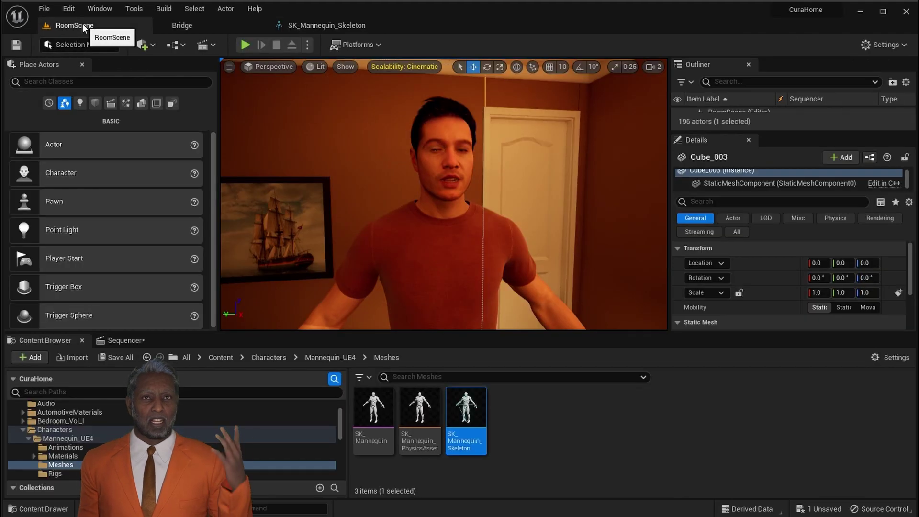
click(58, 475)
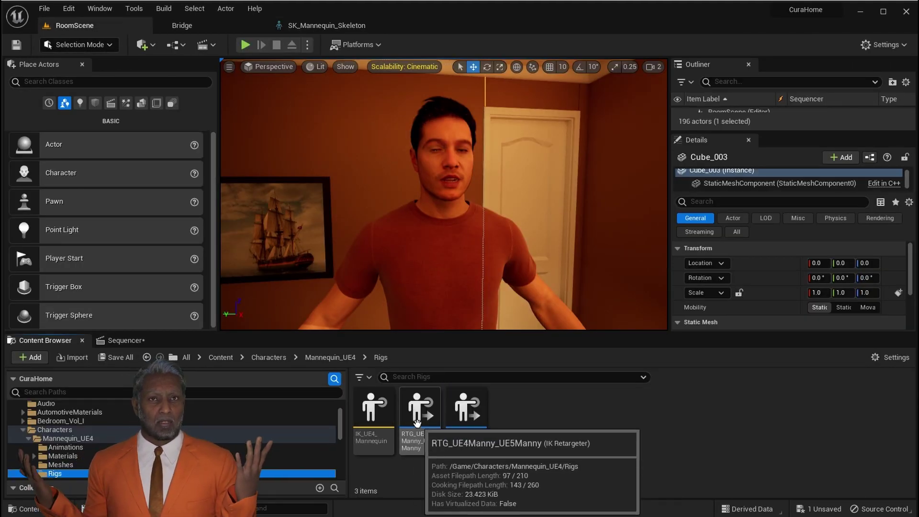
click(418, 420)
double_click(428, 415)
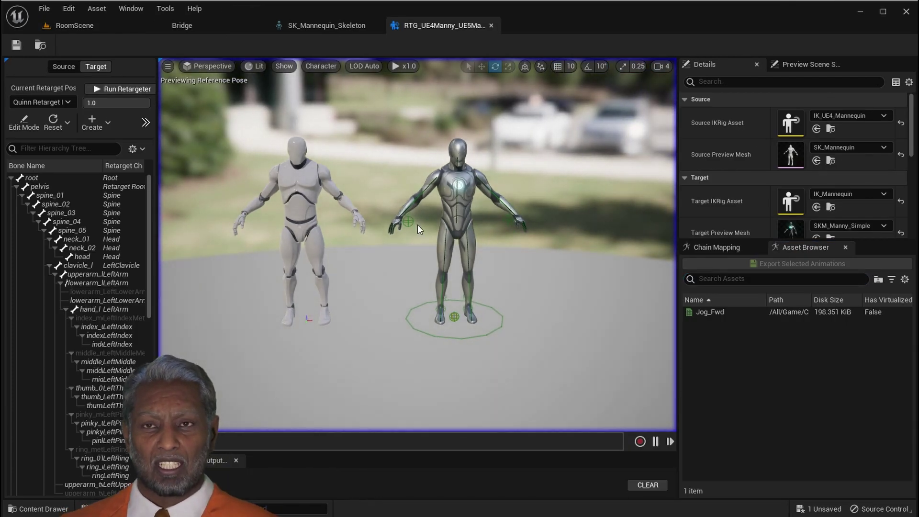
- Return to RoomScene and open the SK_Mannequin skeleton from the Characters/Mannequins/Meshes folder
click(117, 27)
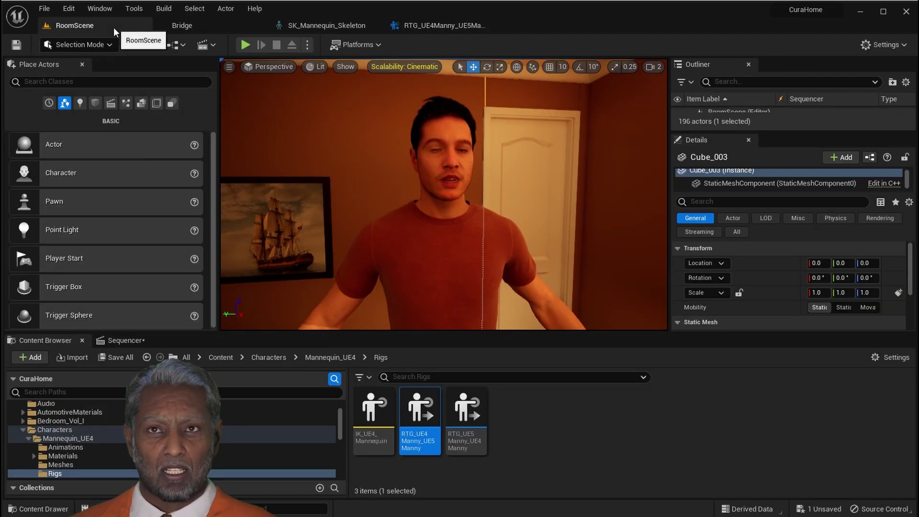
click(324, 357)
double_click(476, 413)
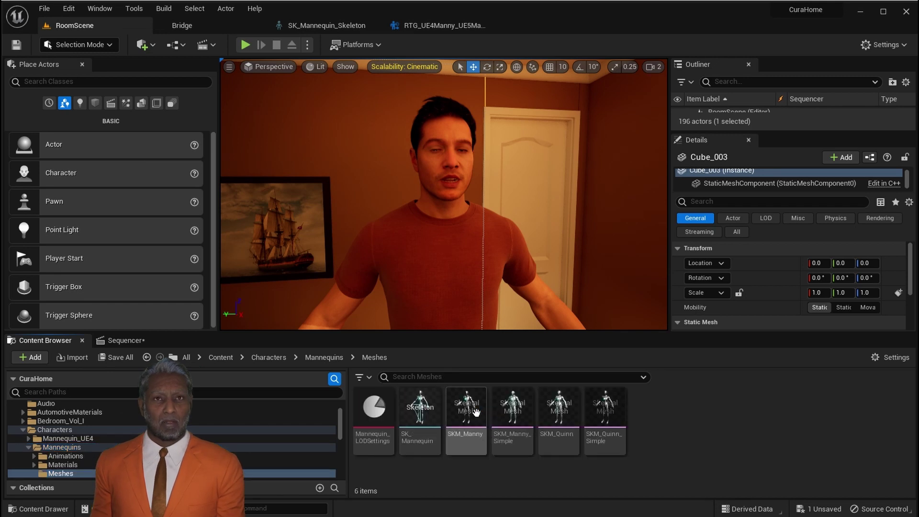
double_click(419, 424)
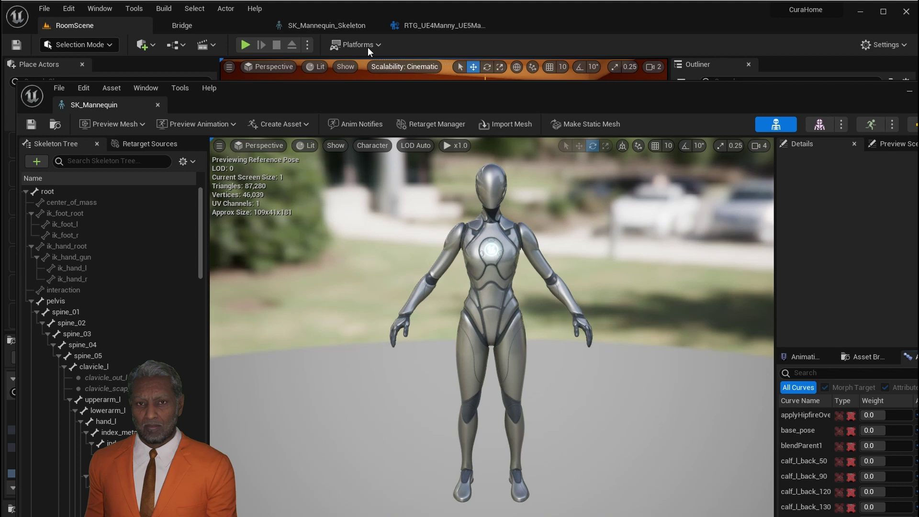
- Select BP_Edward2's Body in RoomScene, then open its m_tal_nrw_body skeletal mesh and the skeleton it uses
click(96, 29)
click(435, 234)
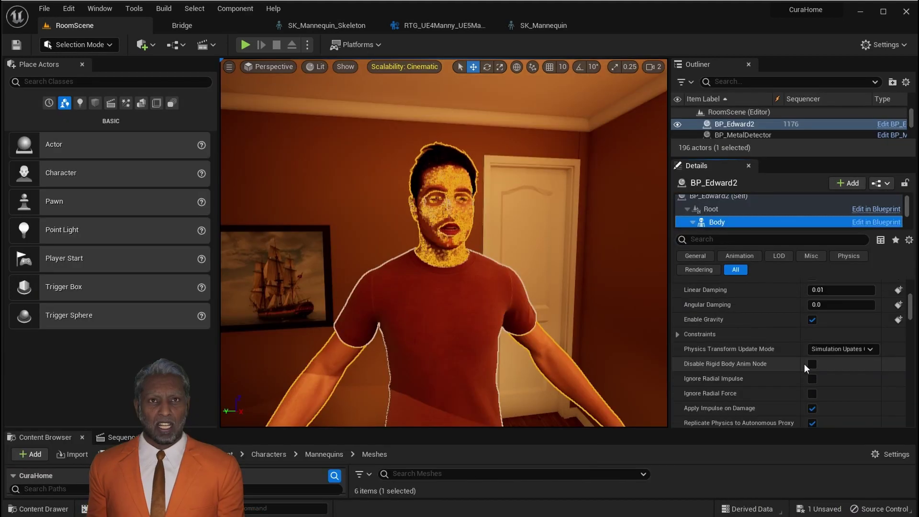
scroll(804, 362, down, 5)
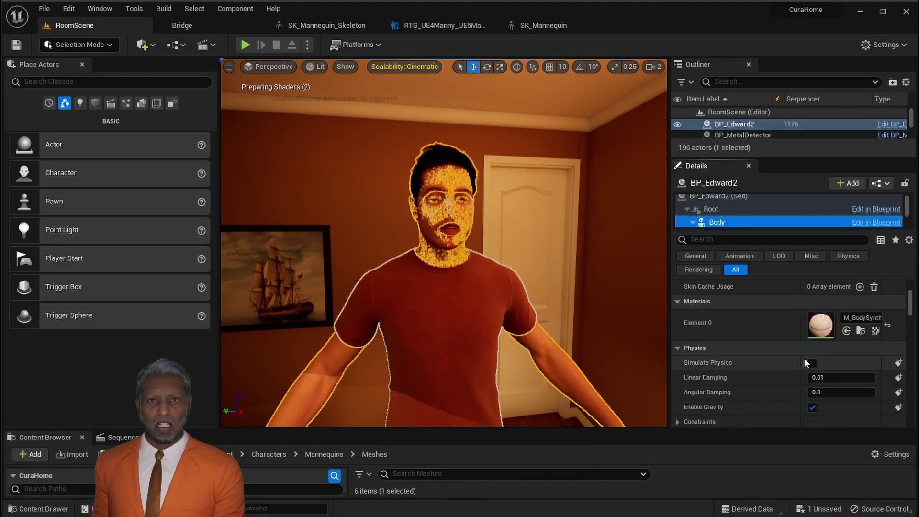
double_click(816, 335)
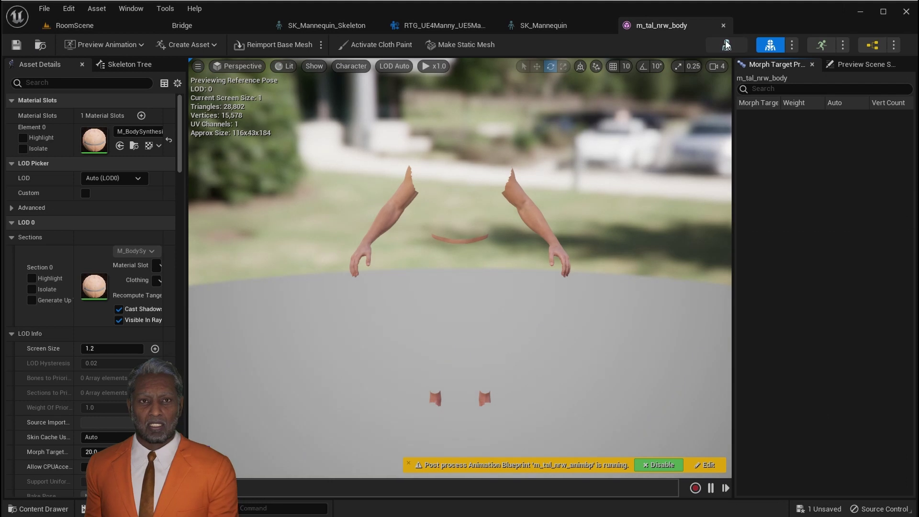
click(726, 45)
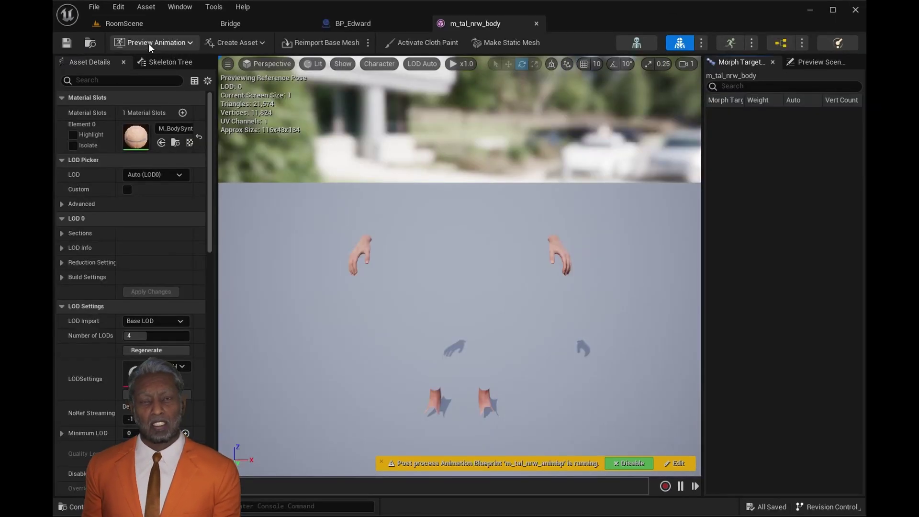
- Show the retargeting options in the body's skeleton tree and widen the tree to read the Translation Retargeting column
click(162, 61)
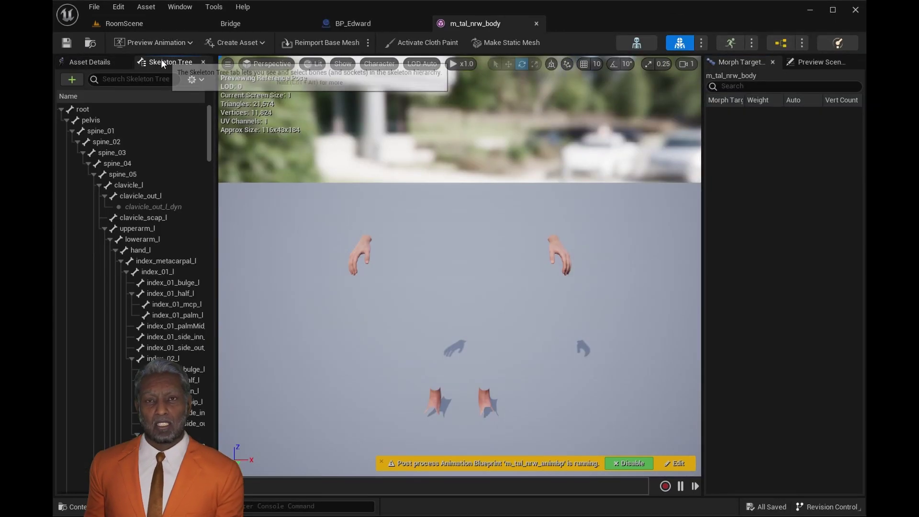
click(201, 80)
click(212, 137)
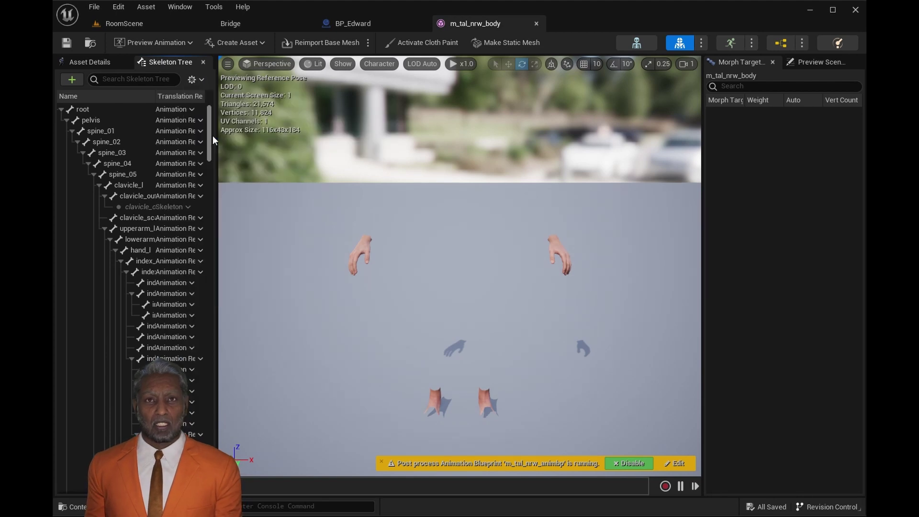
drag(214, 137, 367, 137)
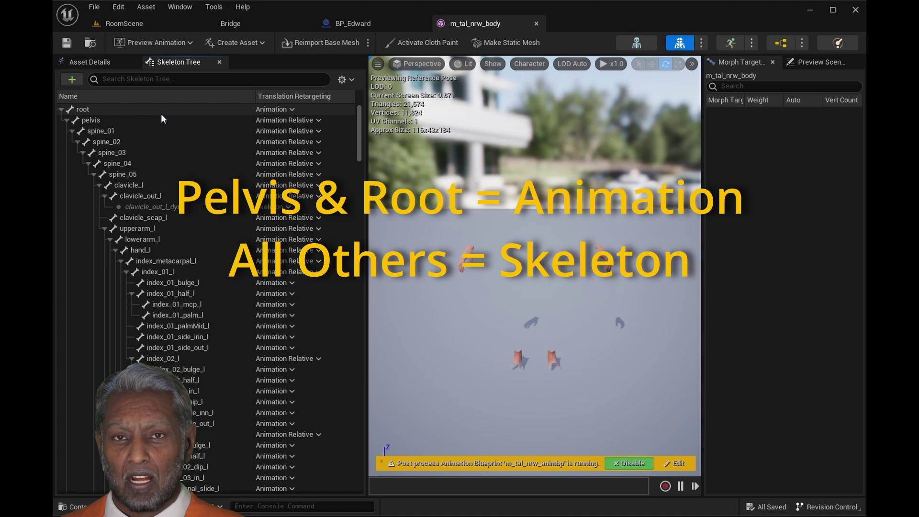
- Set the MetaHuman pelvis bone's translation retargeting to Animation
click(127, 127)
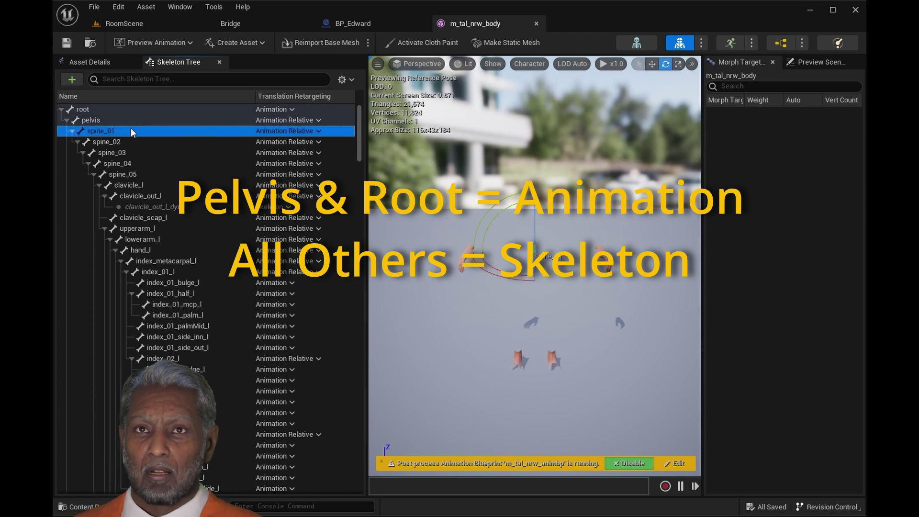
click(295, 120)
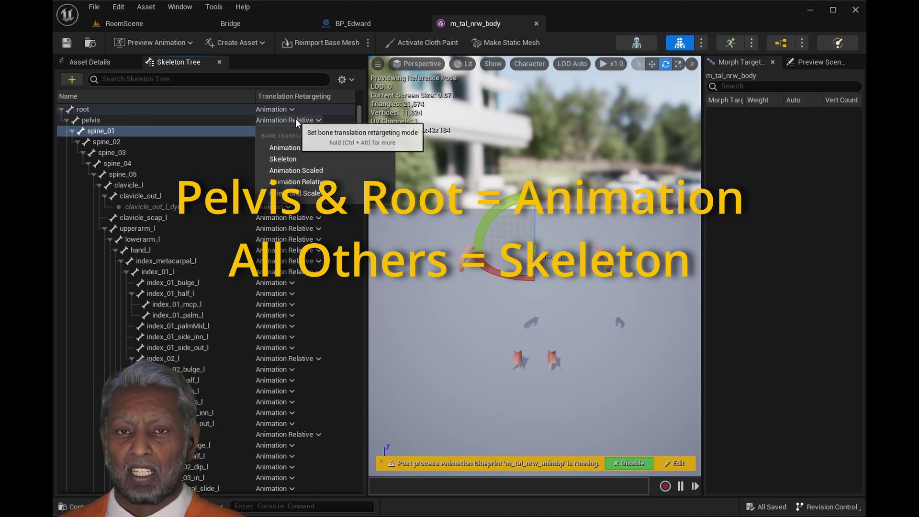
click(312, 148)
- Select spine_01 and every bone below it, and recursively set their translation retargeting to Skeleton
click(162, 130)
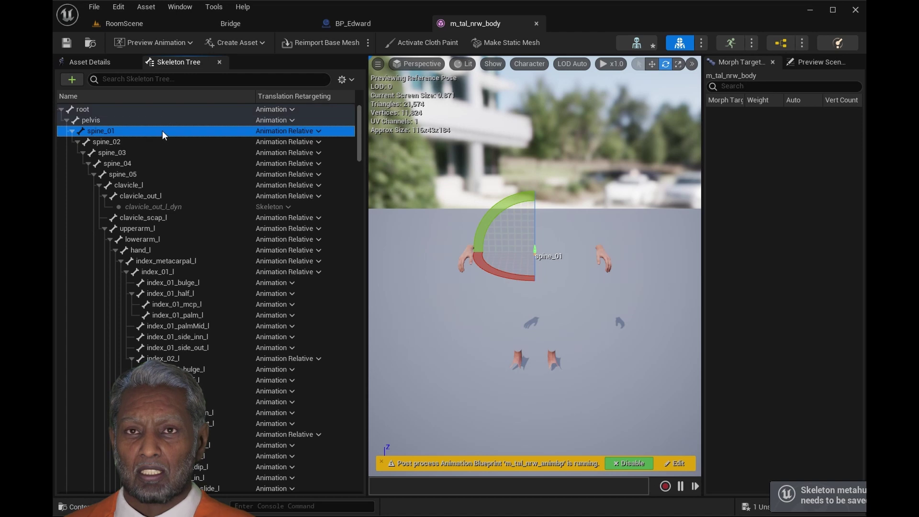
drag(360, 134, 341, 478)
key(ctrl+a)
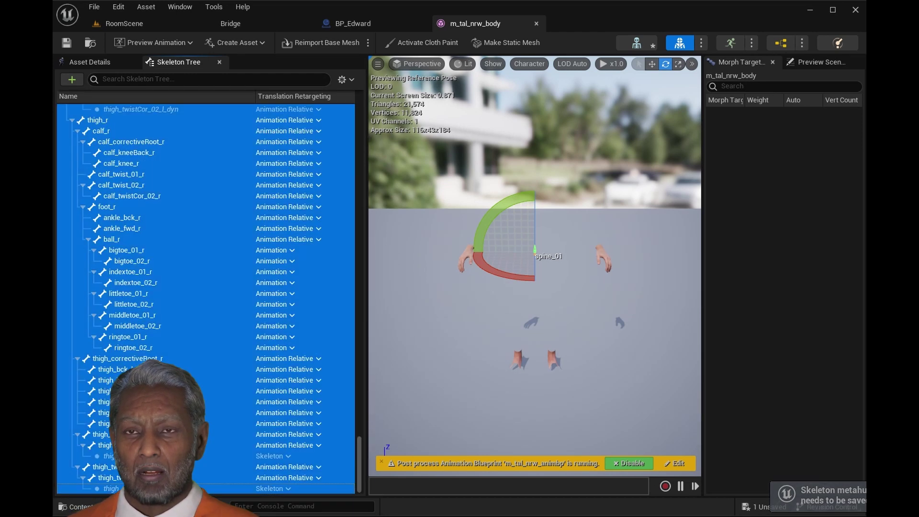
right_click(211, 267)
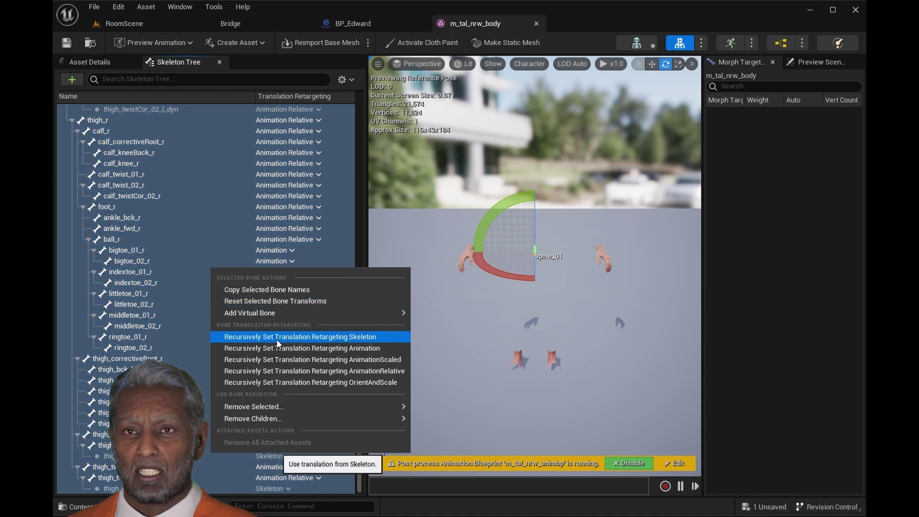
click(322, 338)
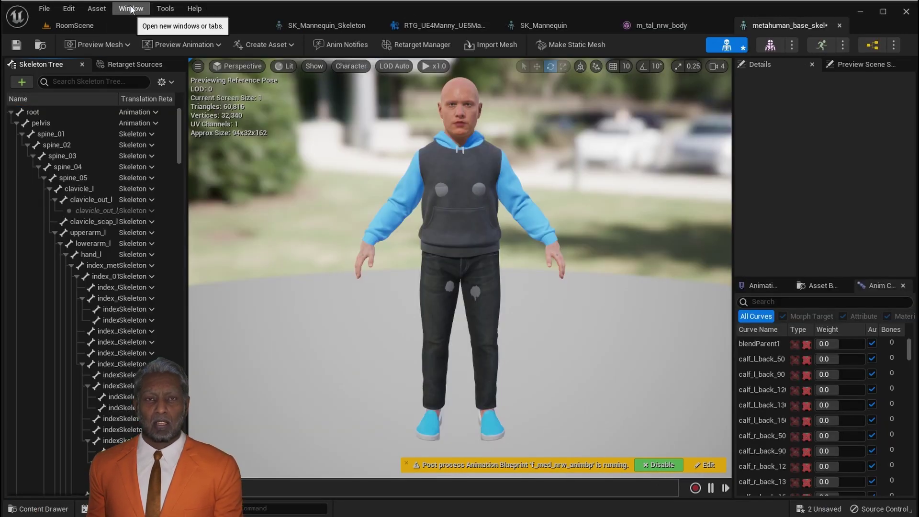
- Add SK_Mannequin as a compatible skeleton in the asset details of metahuman_base_skel and save the skeleton
click(131, 8)
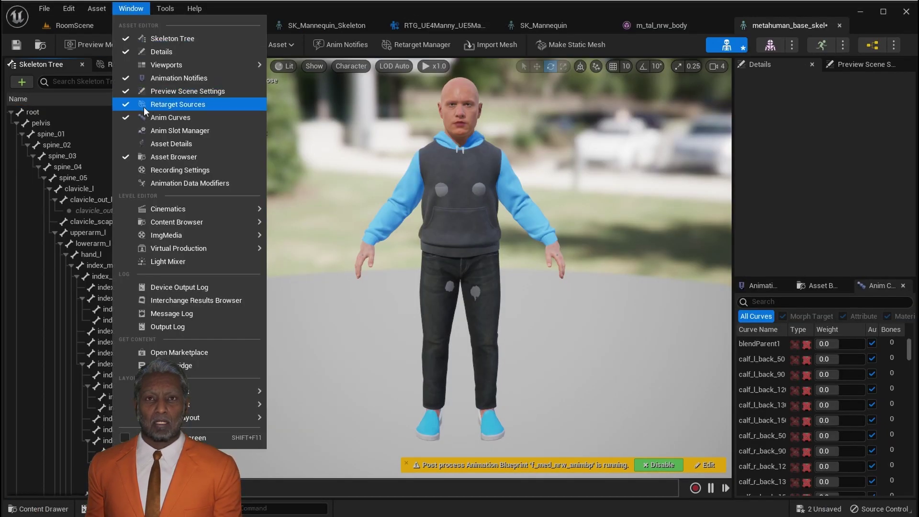
click(158, 143)
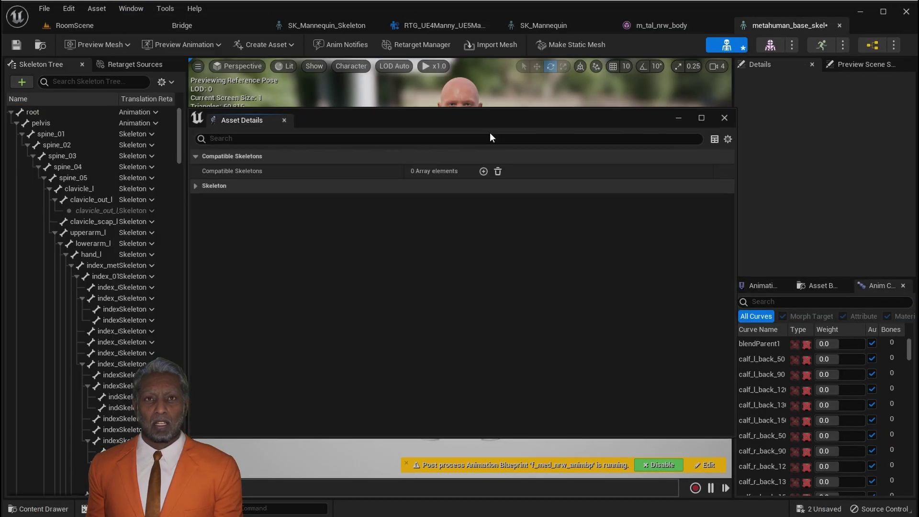
click(483, 170)
click(468, 188)
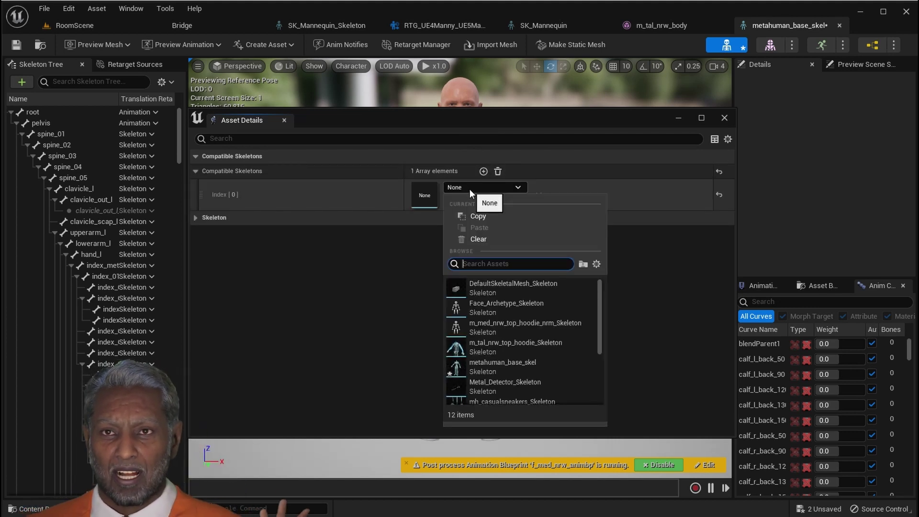
text(sk_ma)
click(510, 288)
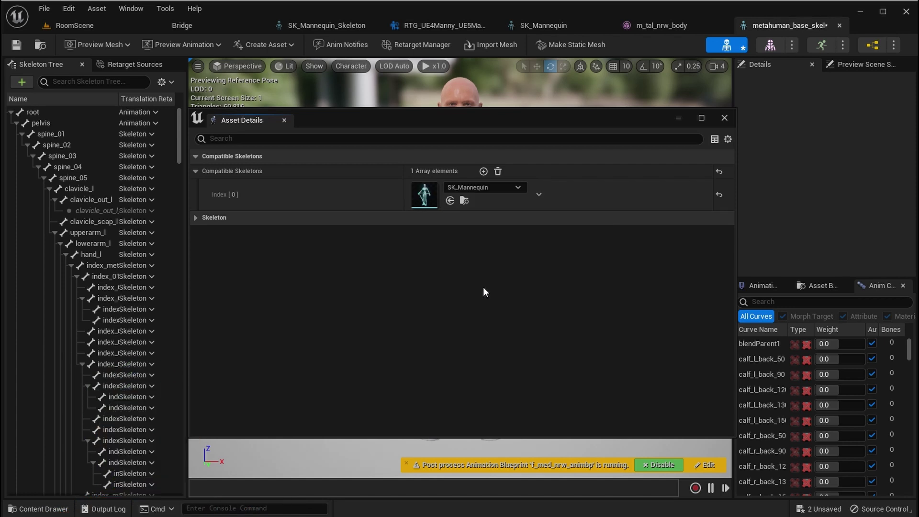
click(724, 117)
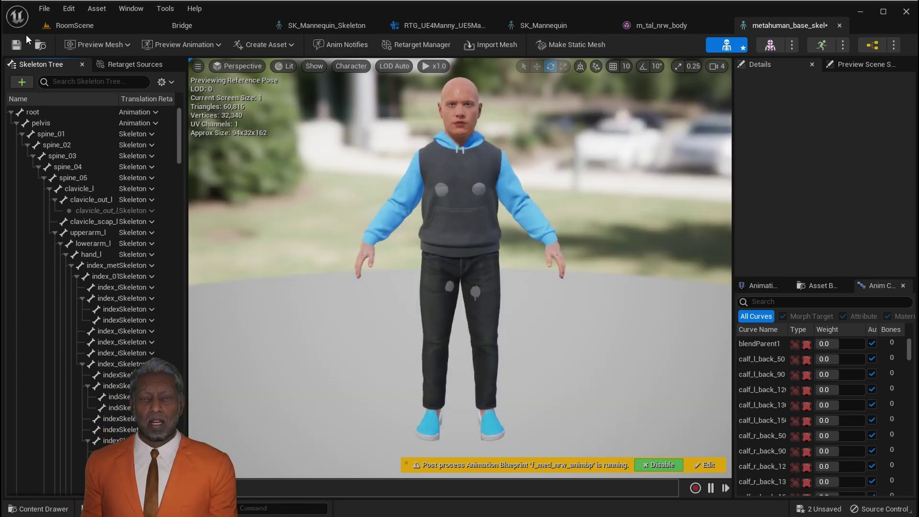
click(16, 45)
- Show the retargeting options for the SK_Mannequin skeleton and set its pelvis bone's translation retargeting to Animation
click(543, 25)
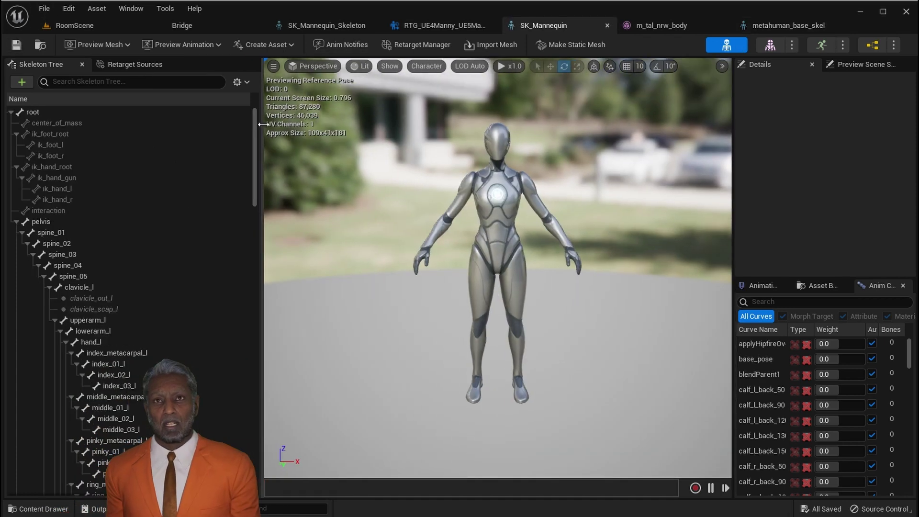
click(237, 82)
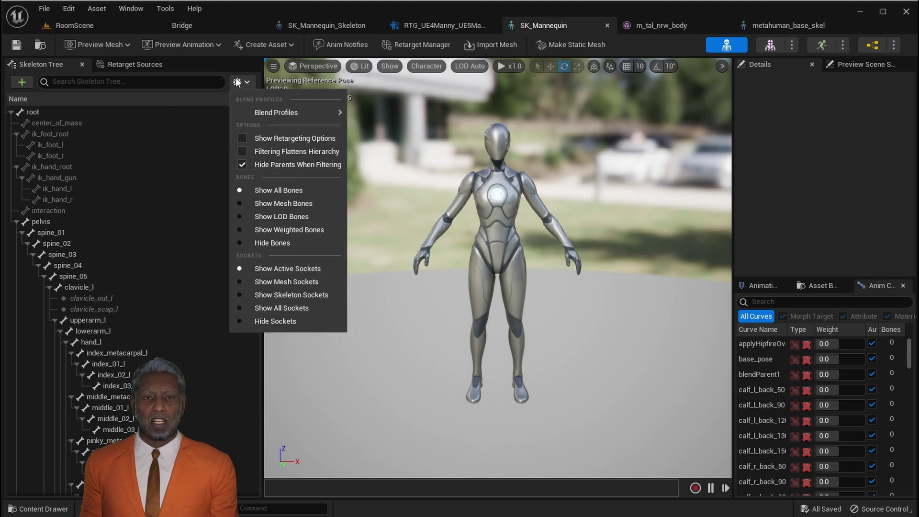
click(243, 138)
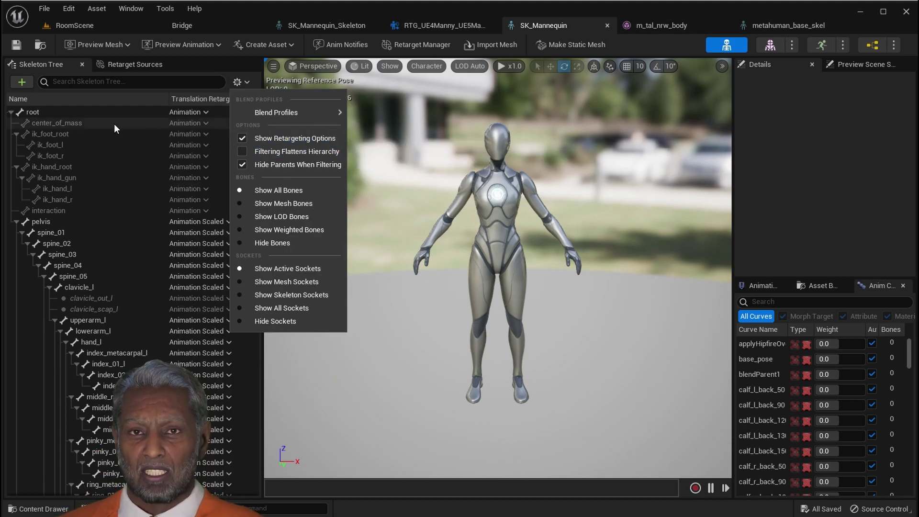
click(196, 221)
click(204, 249)
- Select SK_Mannequin's bones from spine_01 down and recursively set their translation retargeting to Skeleton
click(122, 233)
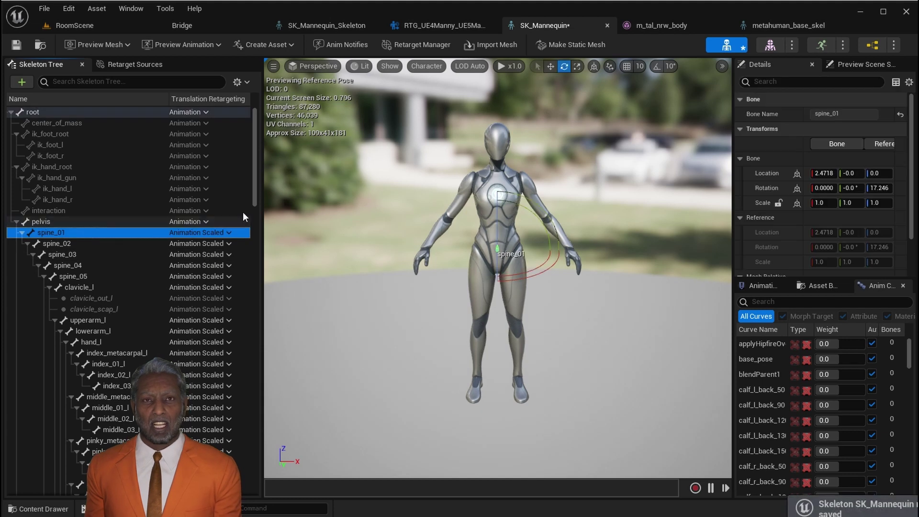
drag(256, 179, 245, 487)
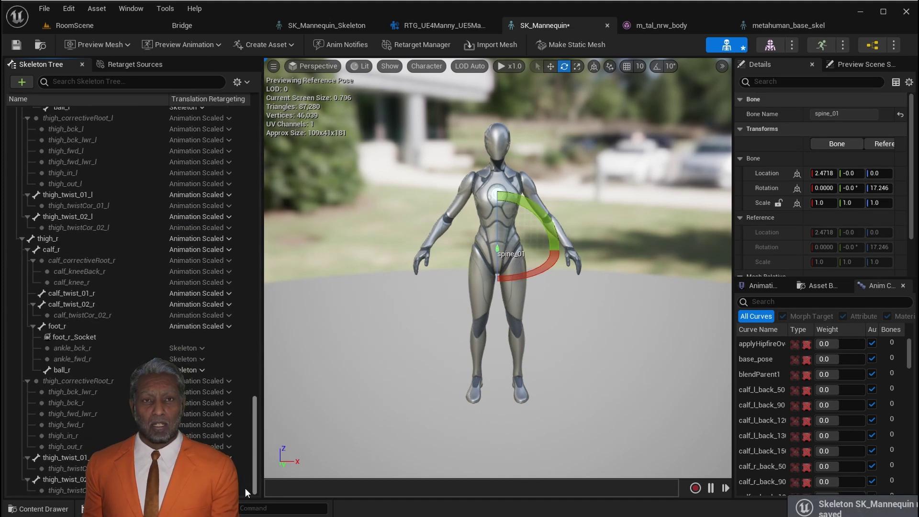
key(ctrl+a)
right_click(213, 144)
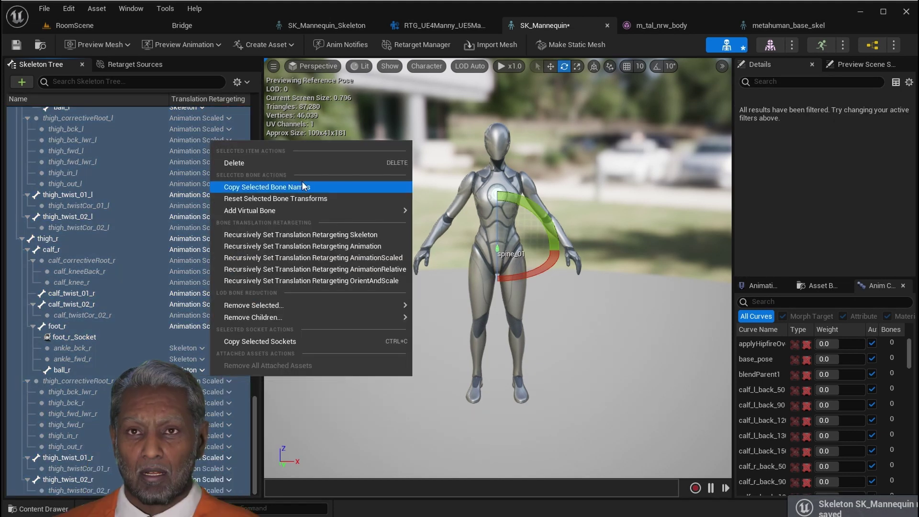
click(292, 233)
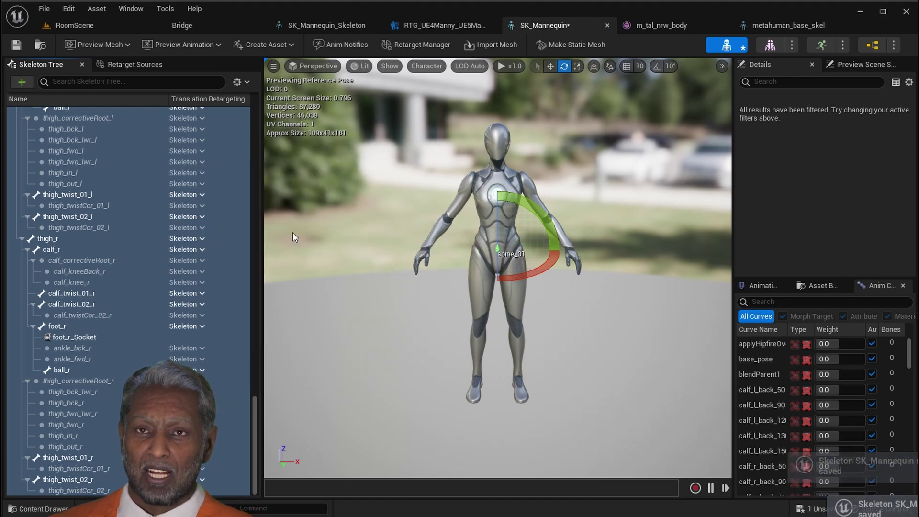
- Add metahuman_base_skel as a compatible skeleton in the asset details of SK_Mannequin
click(140, 7)
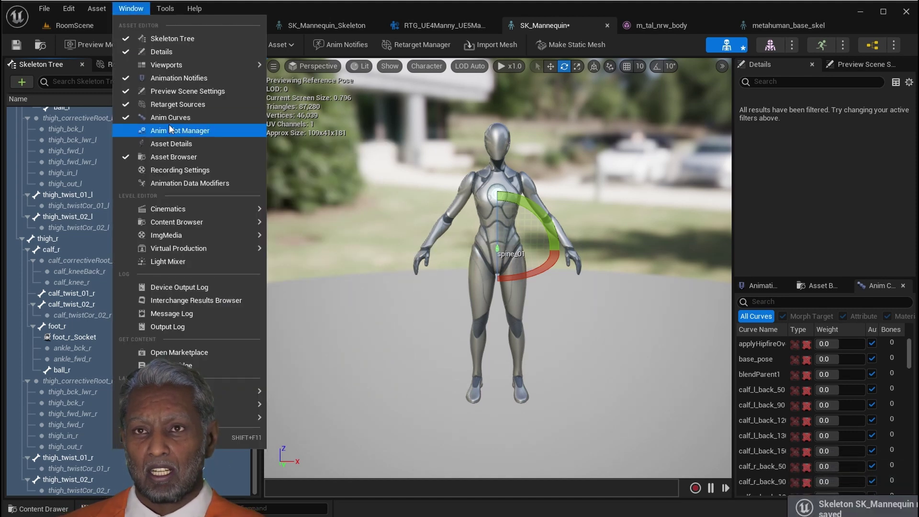
click(201, 144)
click(484, 171)
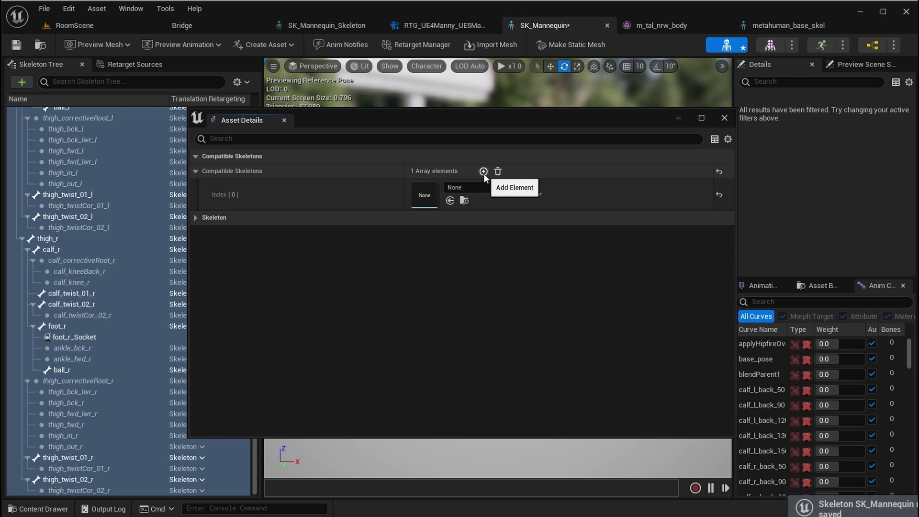
click(487, 188)
text(metah)
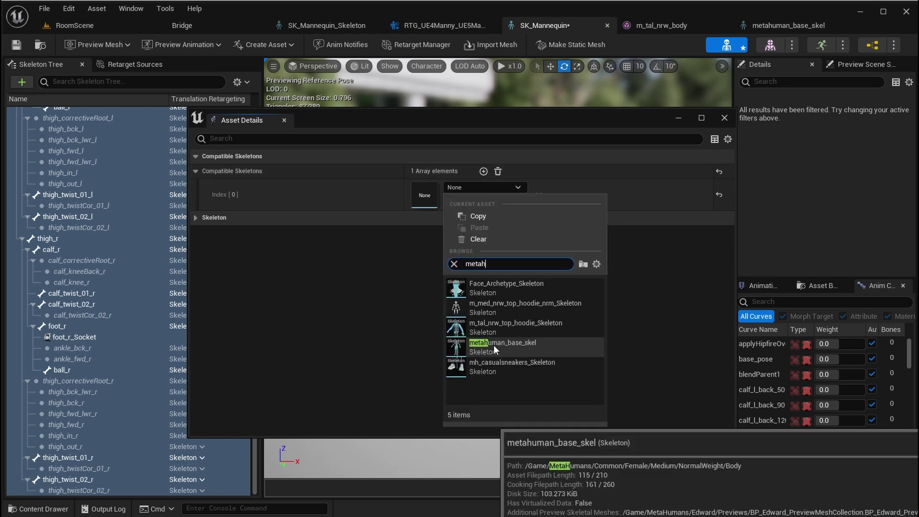
click(526, 347)
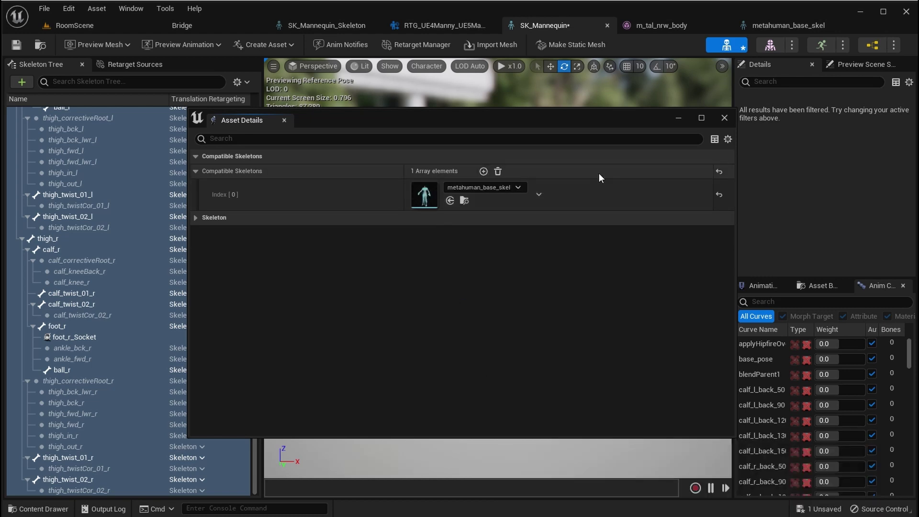
click(719, 118)
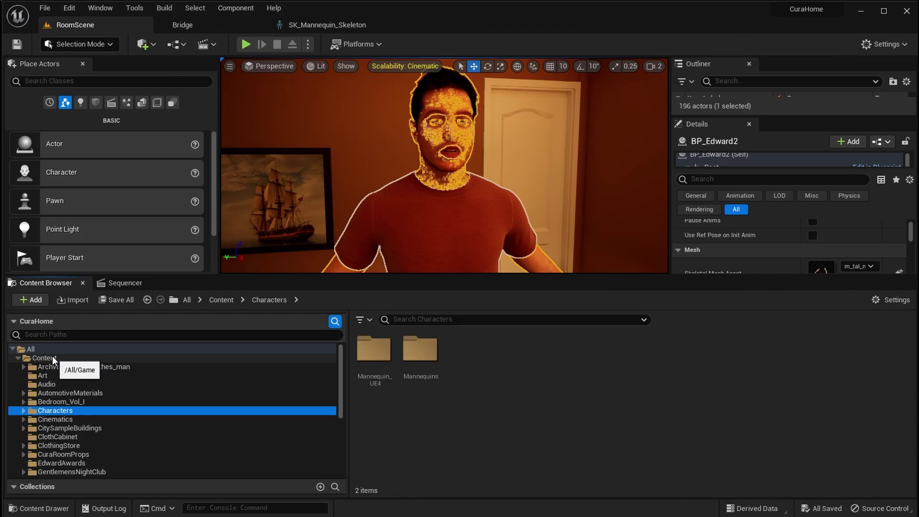
- Create a folder named Mocap in the project's Content folder
click(52, 357)
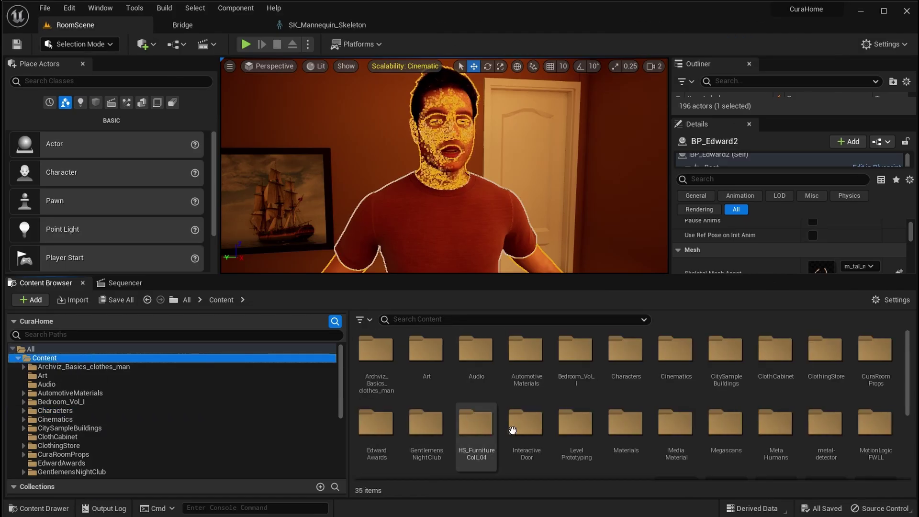
drag(907, 376, 912, 458)
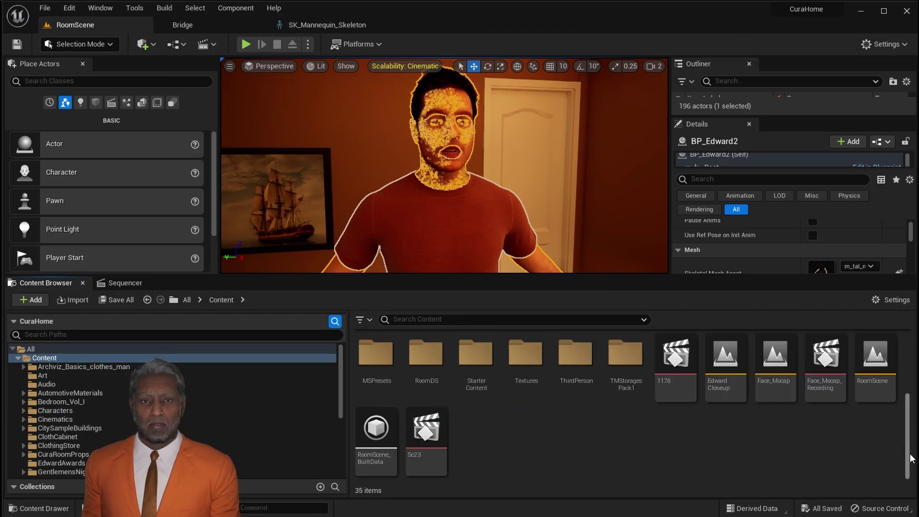
right_click(613, 442)
click(671, 85)
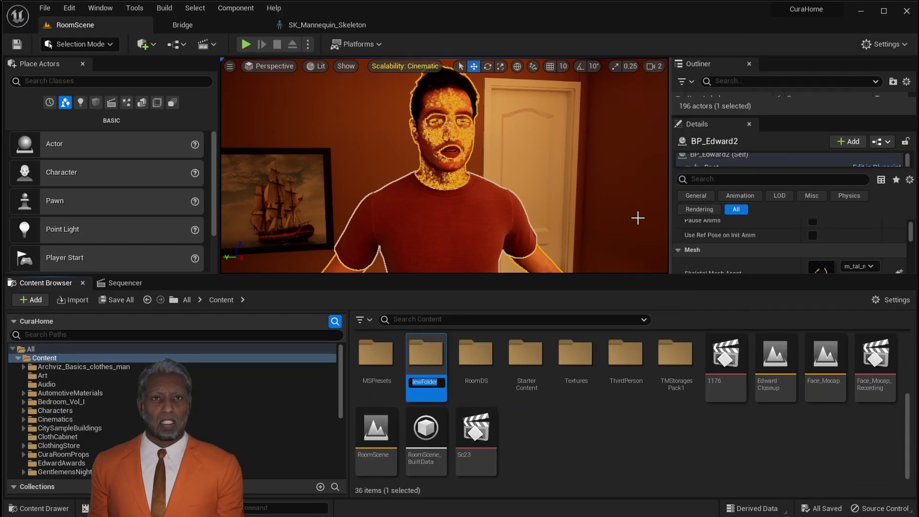
key(Return)
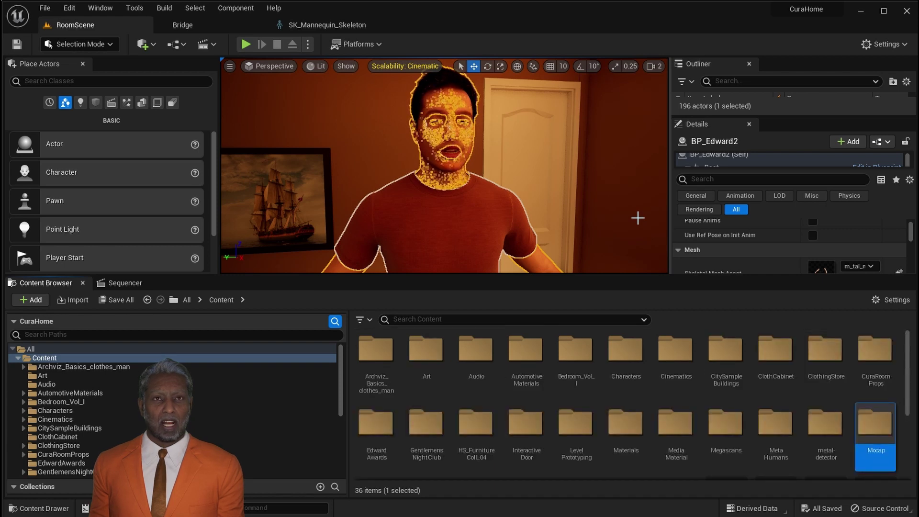
- Create a folder named Edward inside the Mocap folder
double_click(874, 426)
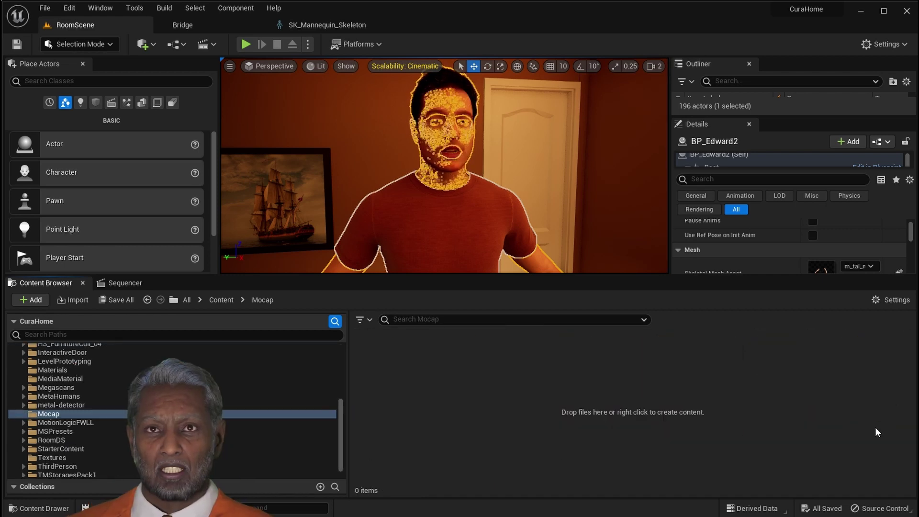
right_click(401, 356)
click(443, 198)
text(E)
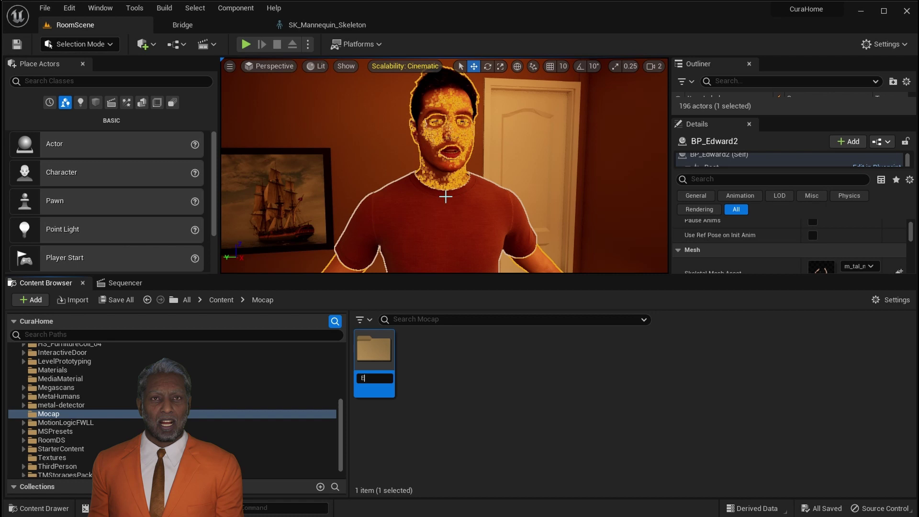
text(dward)
key(Return)
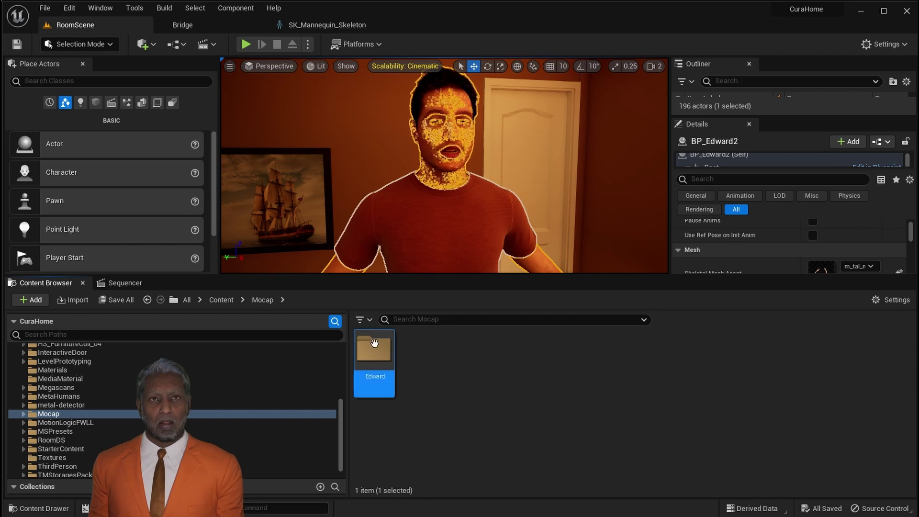
- Create a subfolder named 1176 inside the Edward folder
double_click(374, 355)
right_click(374, 356)
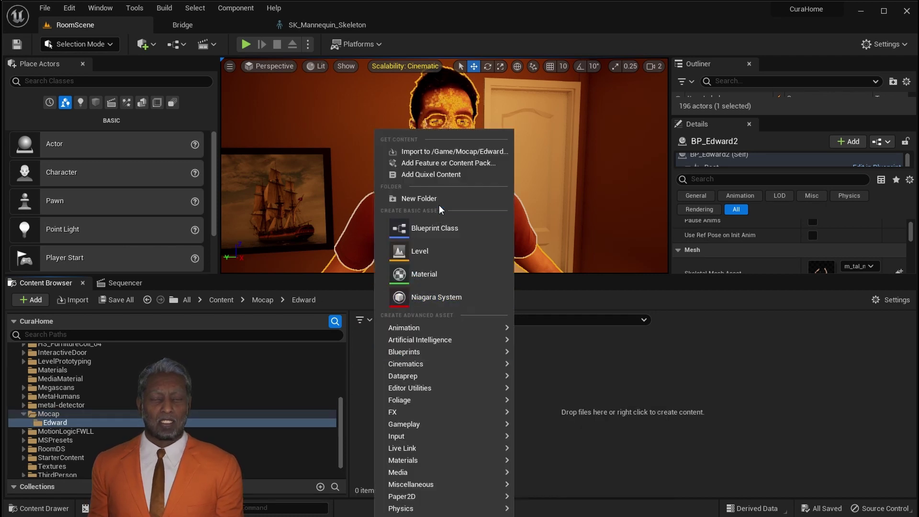
click(440, 198)
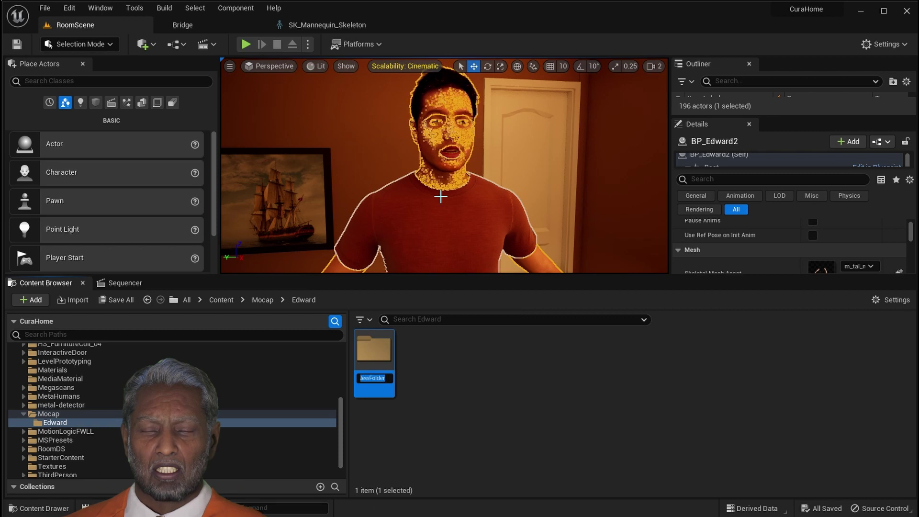
text(1176)
key(Return)
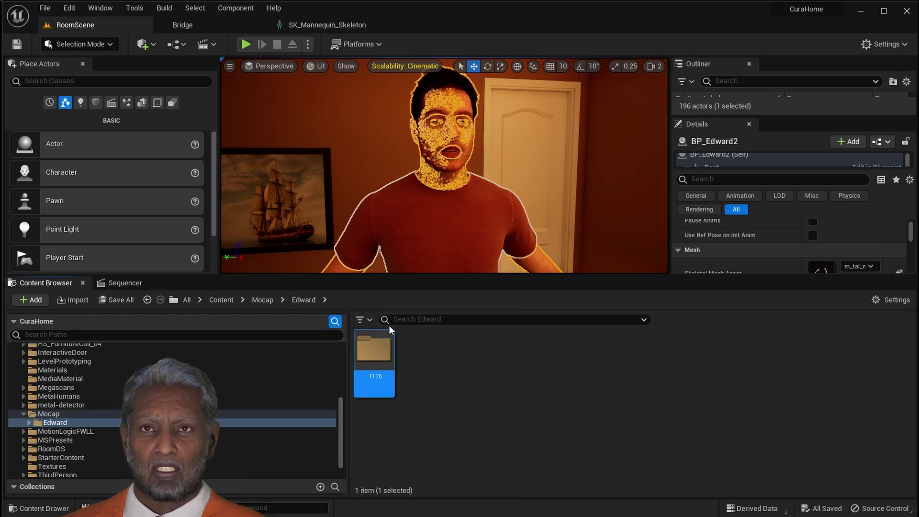
- Import System2_T014.fbx into the 1176 folder as a skeletal mesh with animations, with the Skeleton option at None and a custom sample rate of 60
double_click(368, 354)
key(alt+Tab)
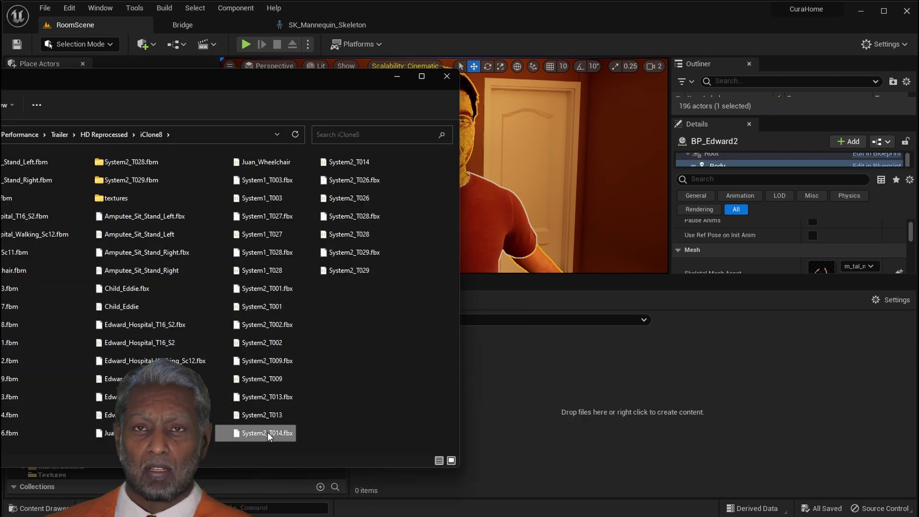
click(446, 76)
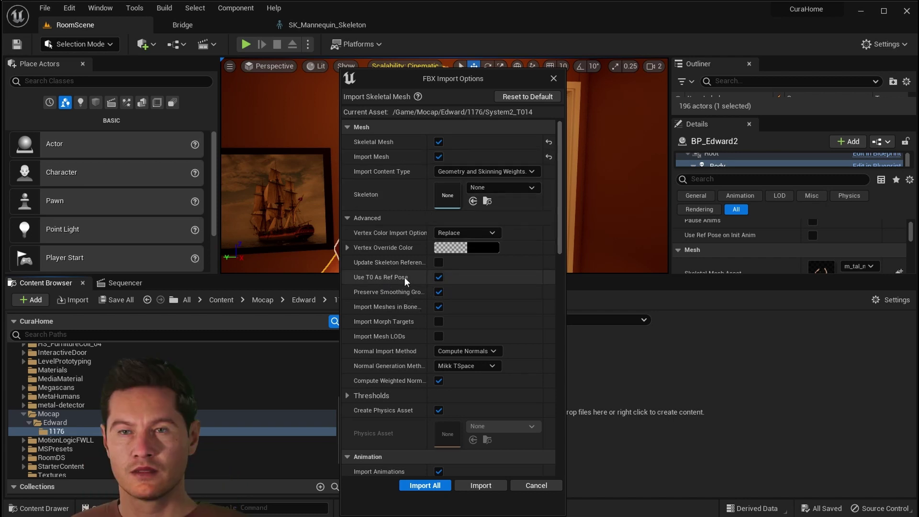
scroll(455, 388, down, 5)
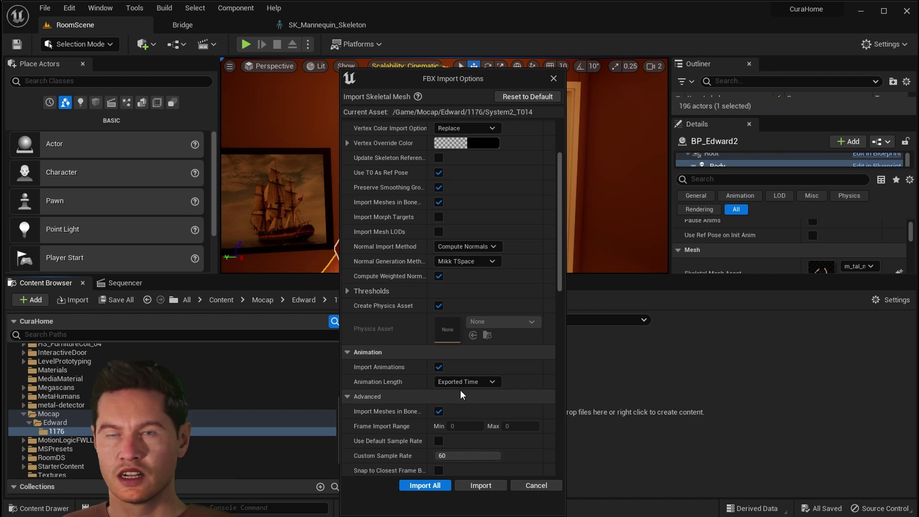
scroll(461, 390, down, 3)
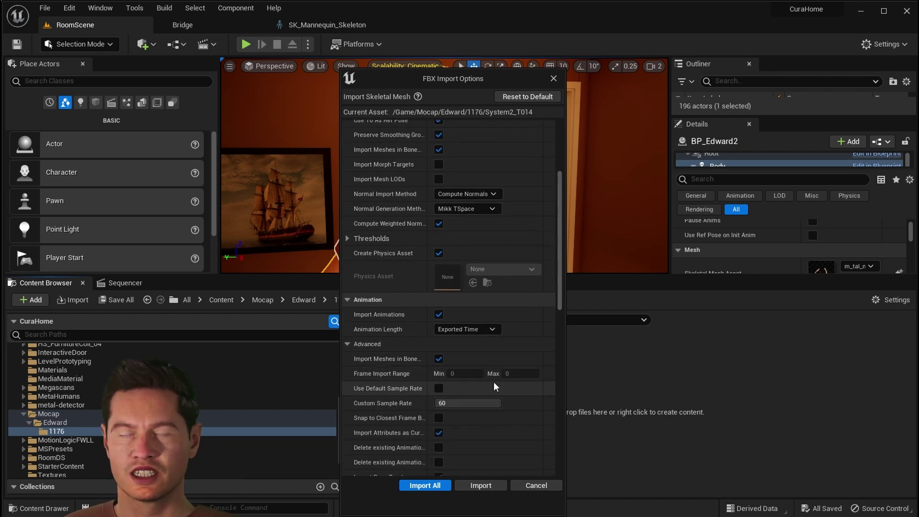
scroll(493, 383, down, 3)
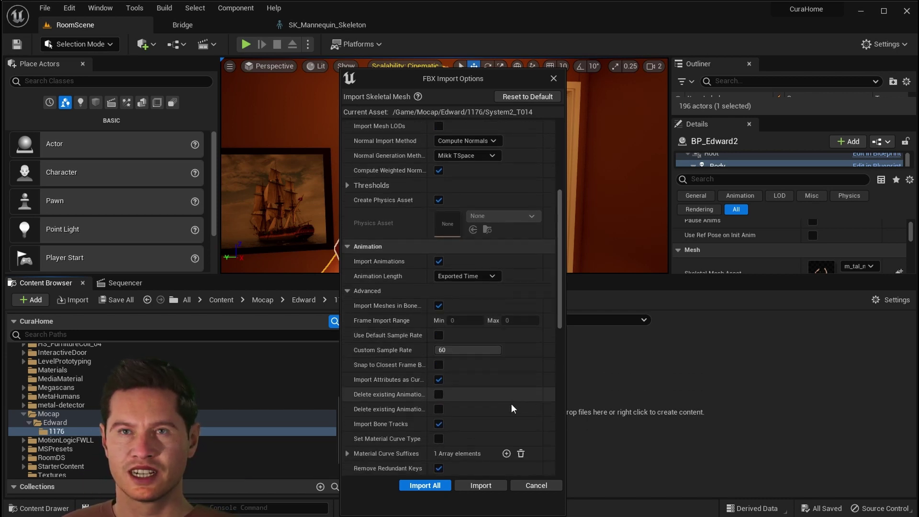
click(482, 488)
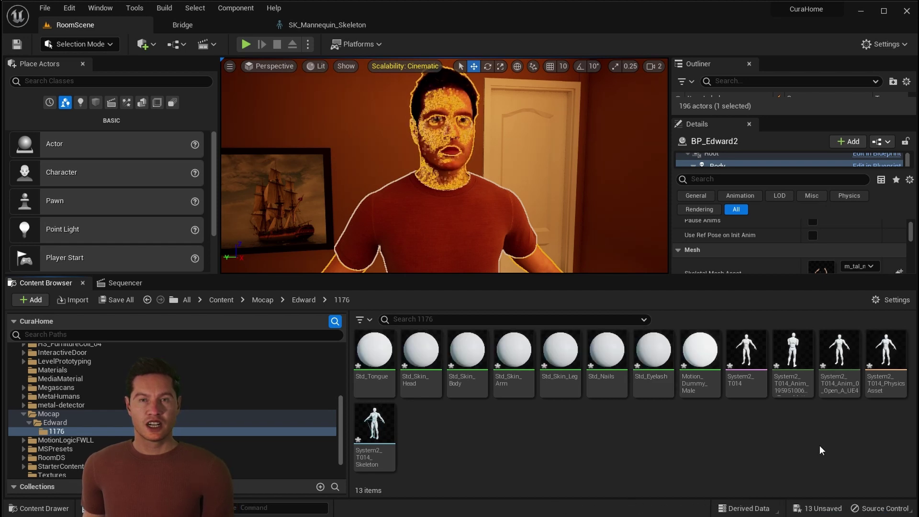
- Open the imported body animation to check it, and show the retargeting options for System2_T014_Skeleton
double_click(785, 351)
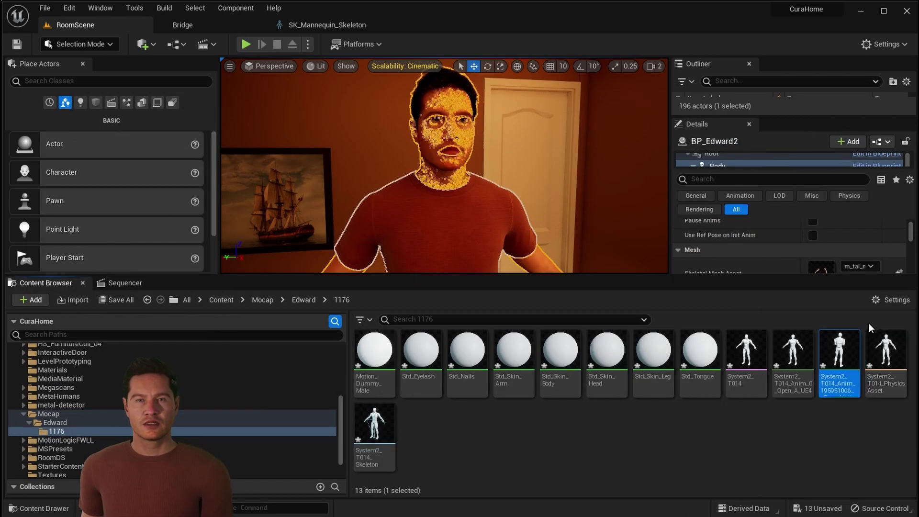
double_click(359, 419)
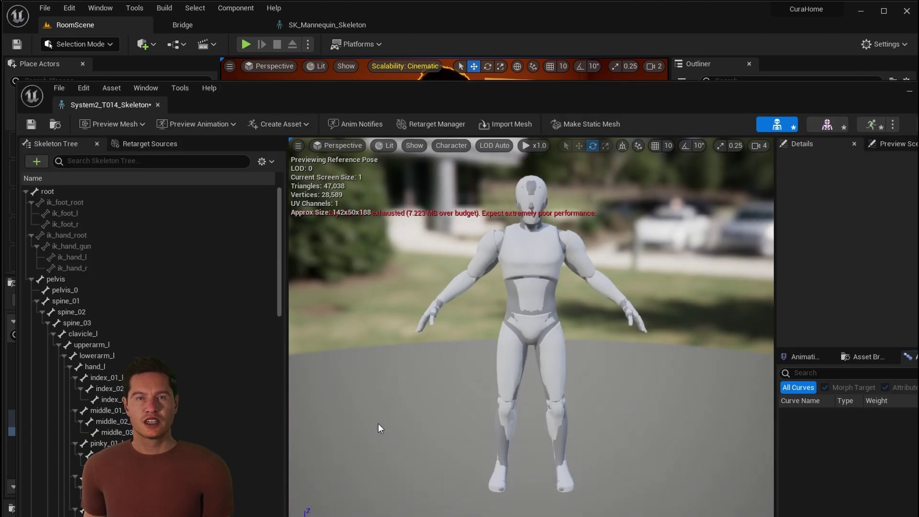
click(271, 161)
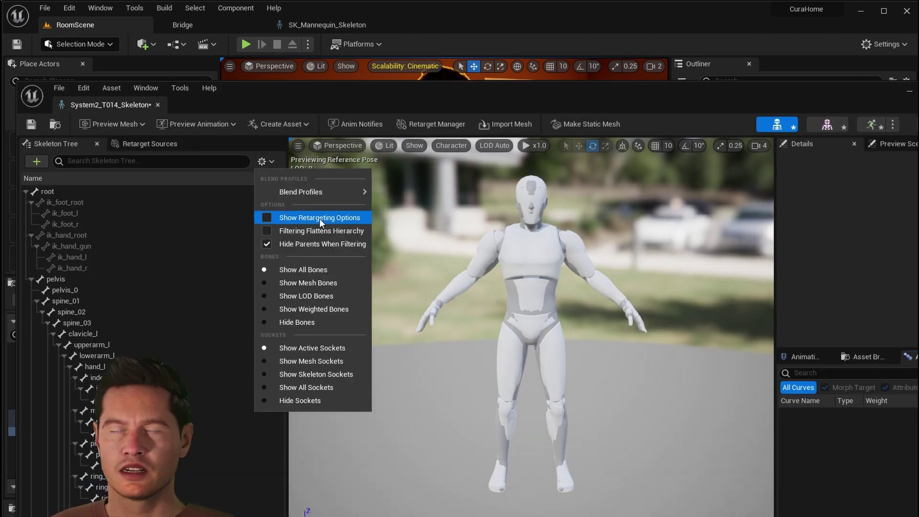
click(320, 219)
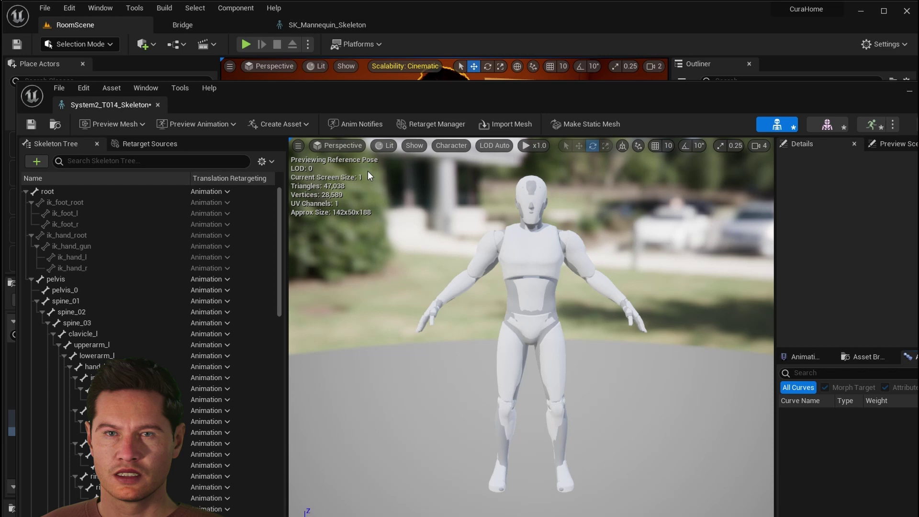
- Select System2_T014_Skeleton's bones from spine_01 down and recursively set their translation retargeting to Skeleton
drag(370, 94, 357, 36)
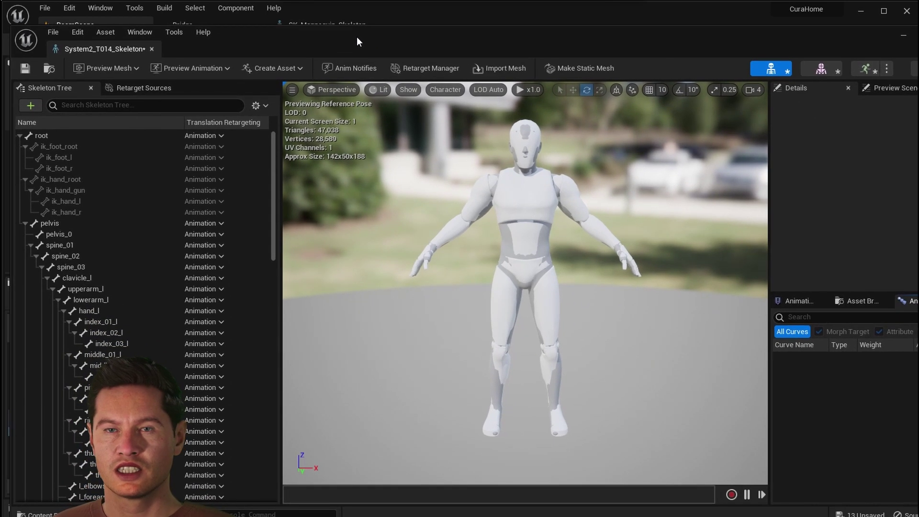
click(264, 229)
drag(270, 219, 269, 513)
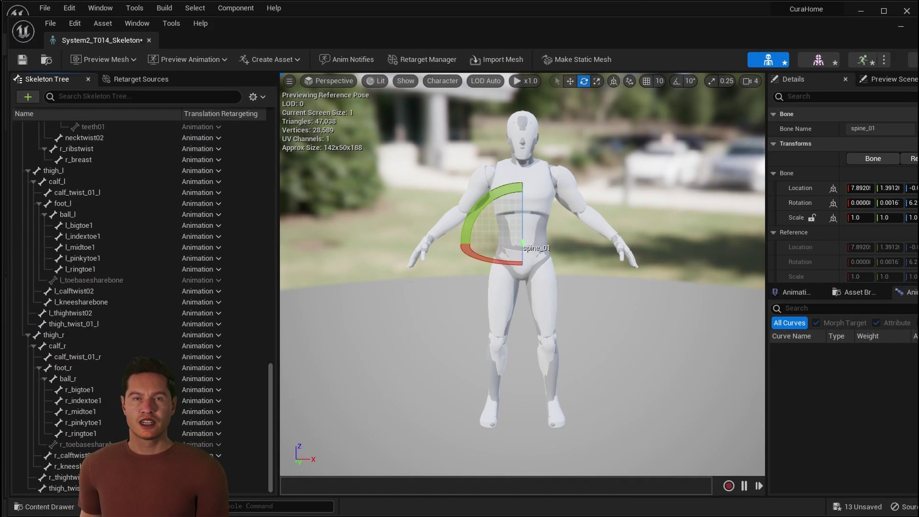
key(ctrl+a)
right_click(165, 357)
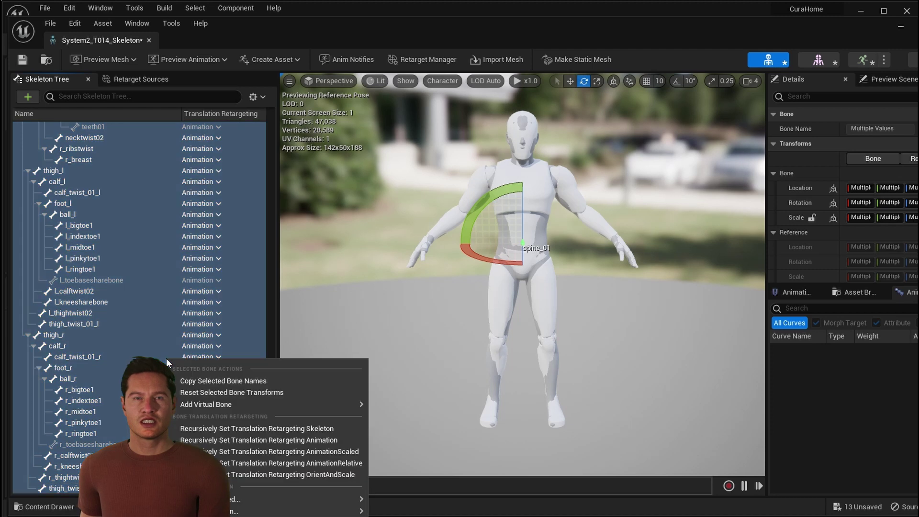
click(250, 430)
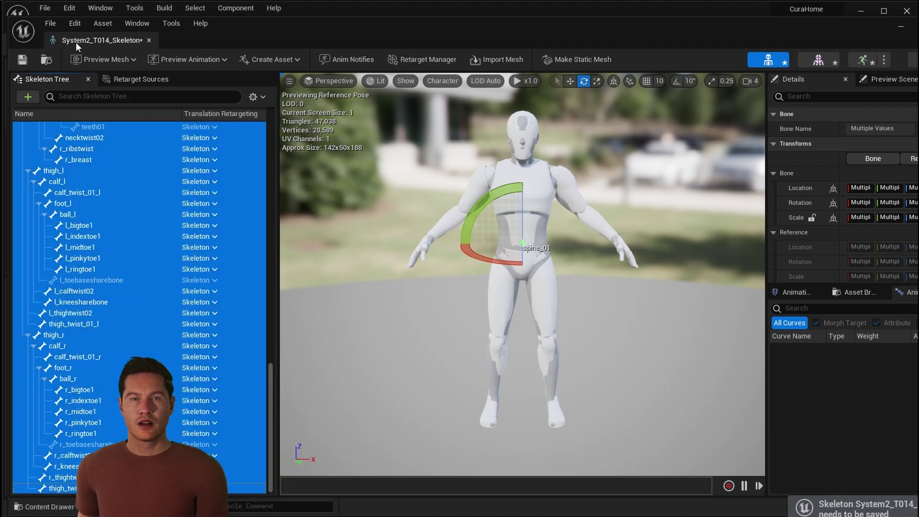
- Add the UE4 SK_Mannequin_Skeleton as a compatible skeleton in the asset details of System2_T014_Skeleton and save the skeleton
click(139, 24)
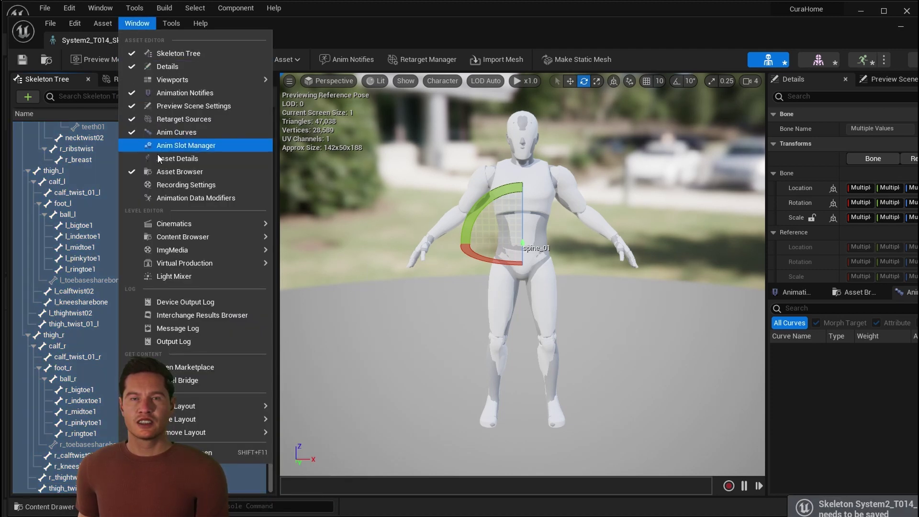
click(177, 159)
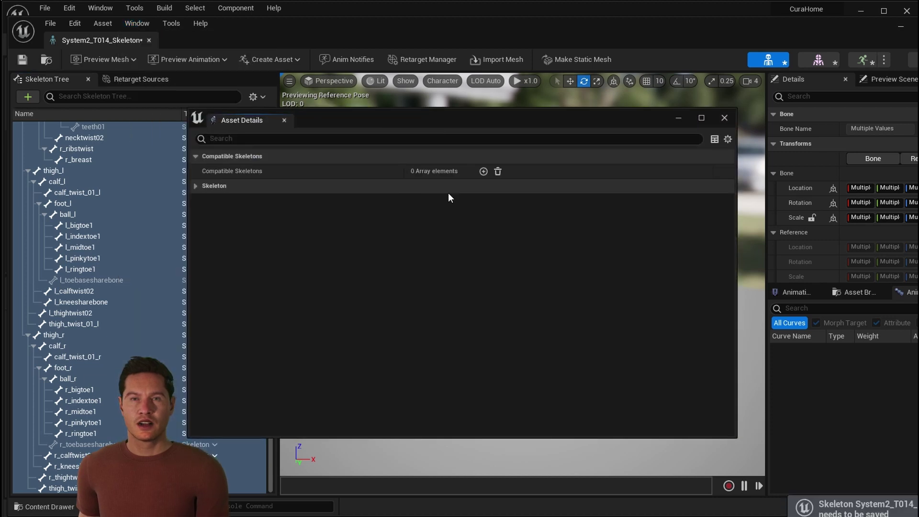
click(483, 171)
click(483, 187)
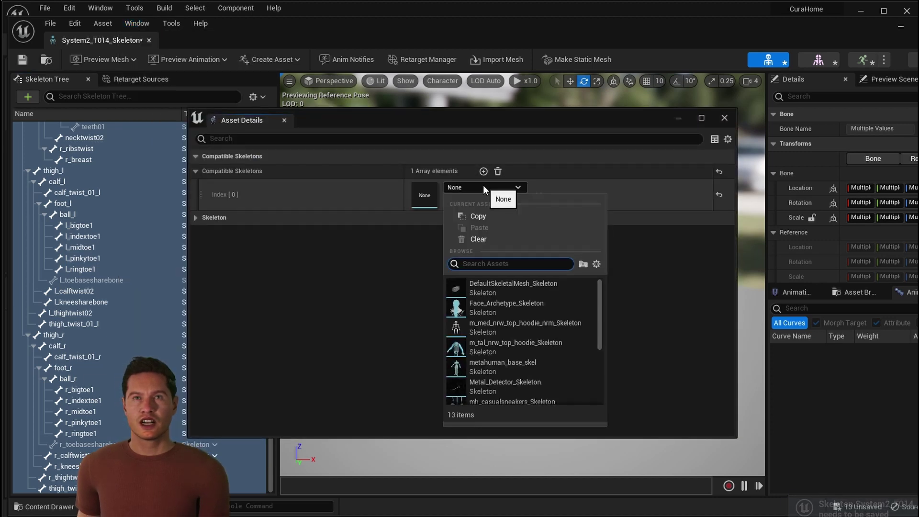
text(ue4)
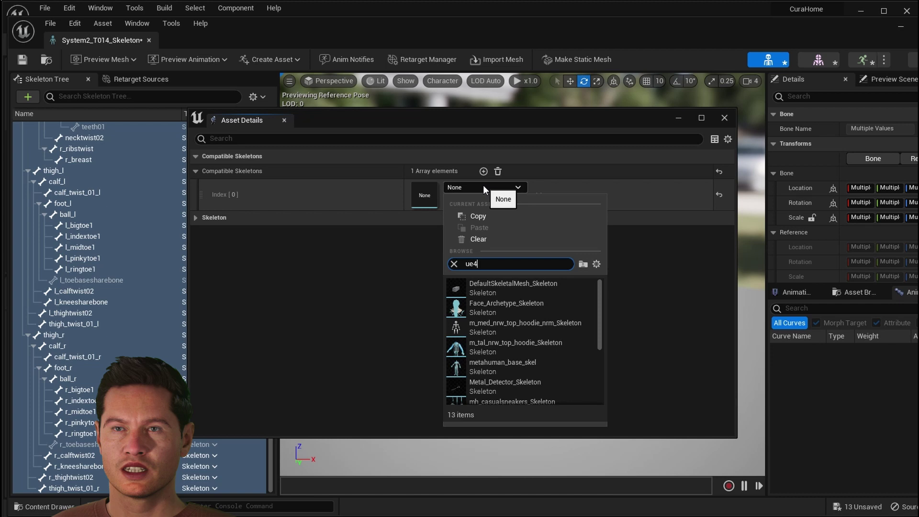
click(481, 286)
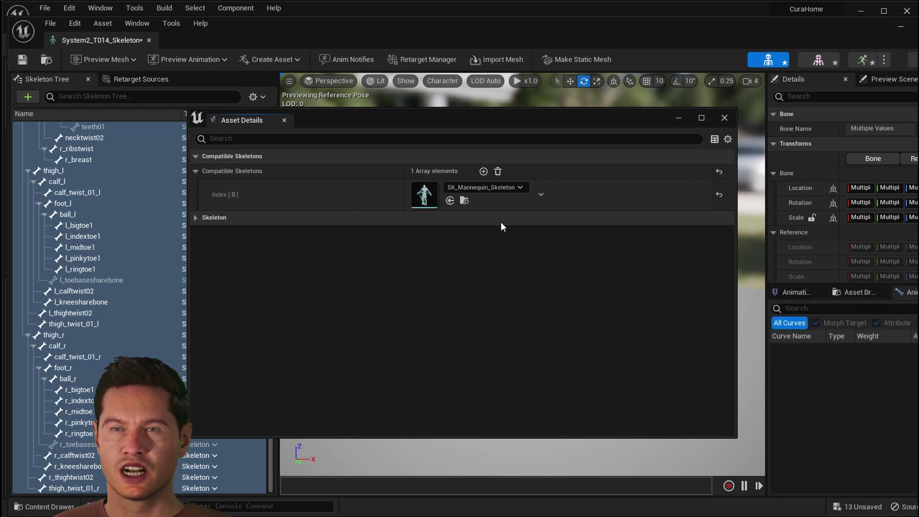
click(724, 118)
click(23, 60)
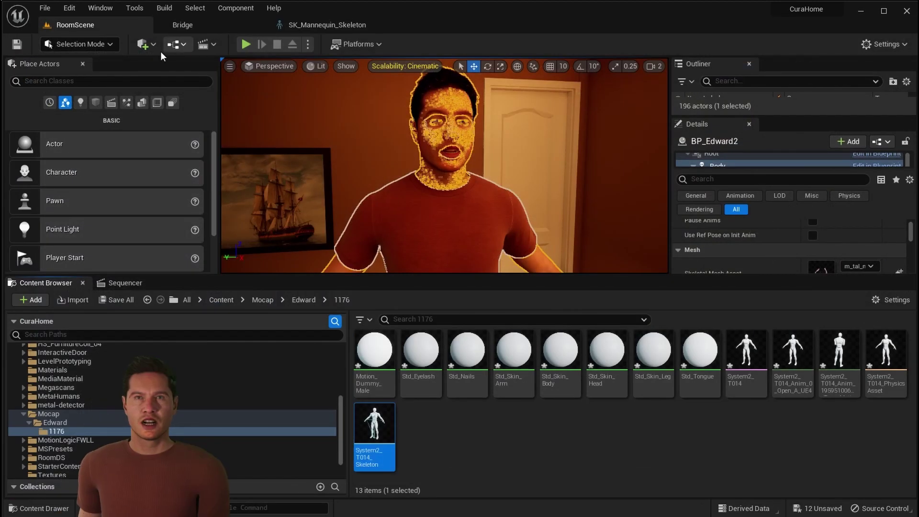
- Add System2_T014_Skeleton as a compatible skeleton in the asset details of SK_Mannequin_Skeleton and save all changed assets
click(342, 23)
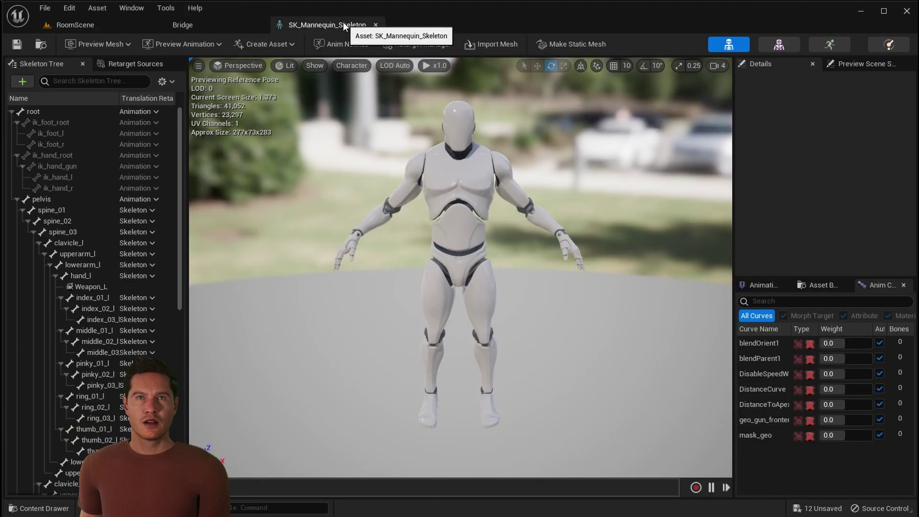
click(139, 8)
click(181, 144)
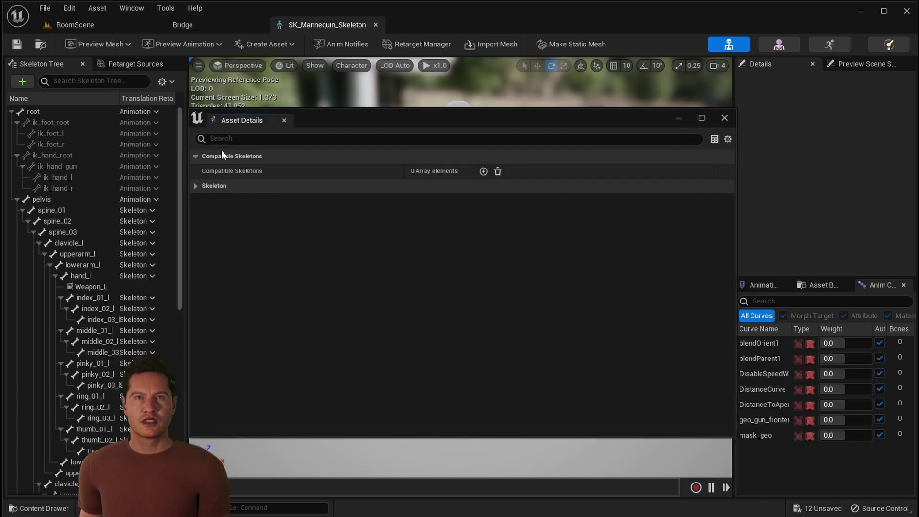
click(483, 172)
click(482, 187)
text(syst)
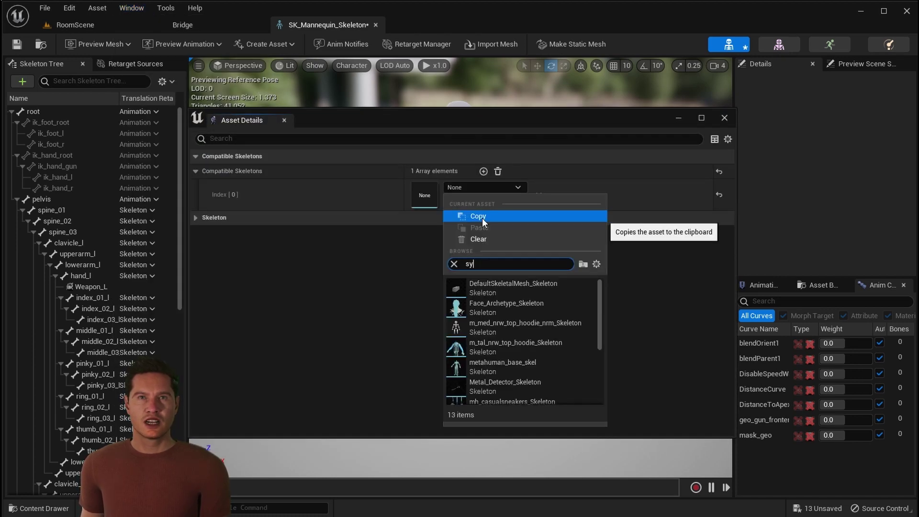
click(501, 291)
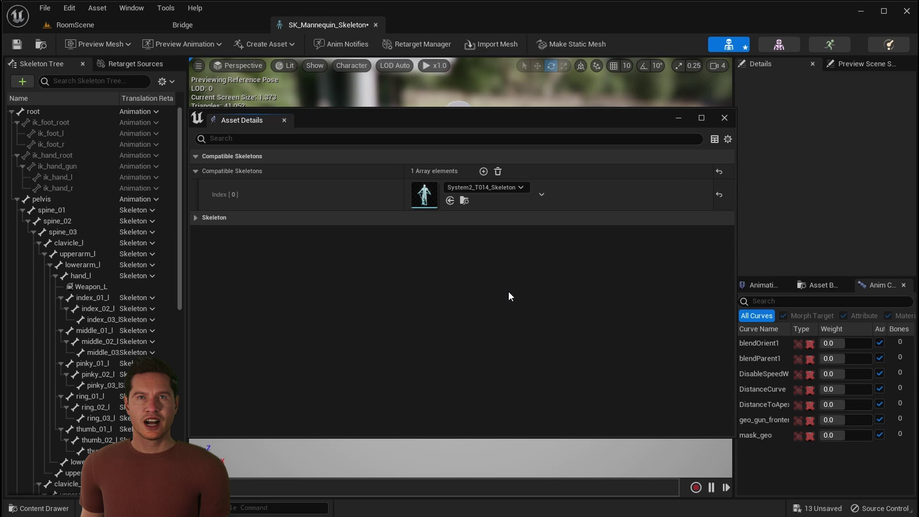
click(723, 118)
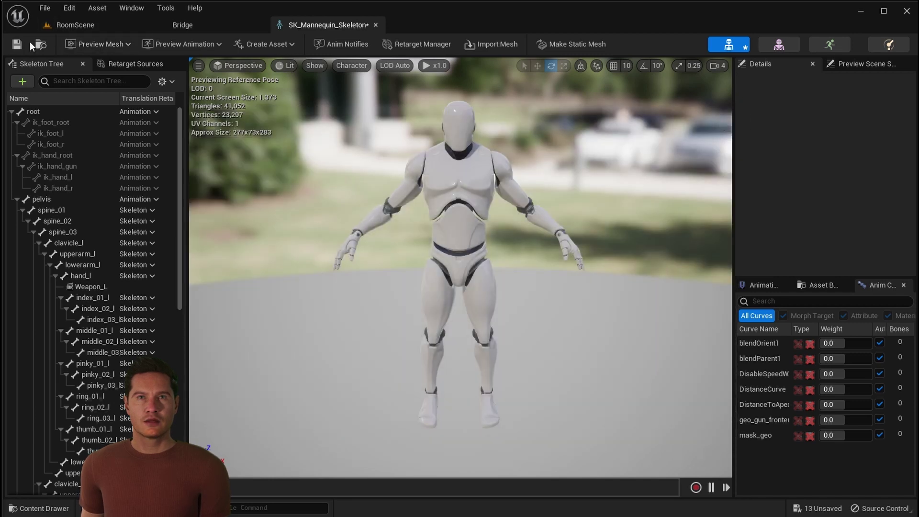
click(72, 24)
click(48, 8)
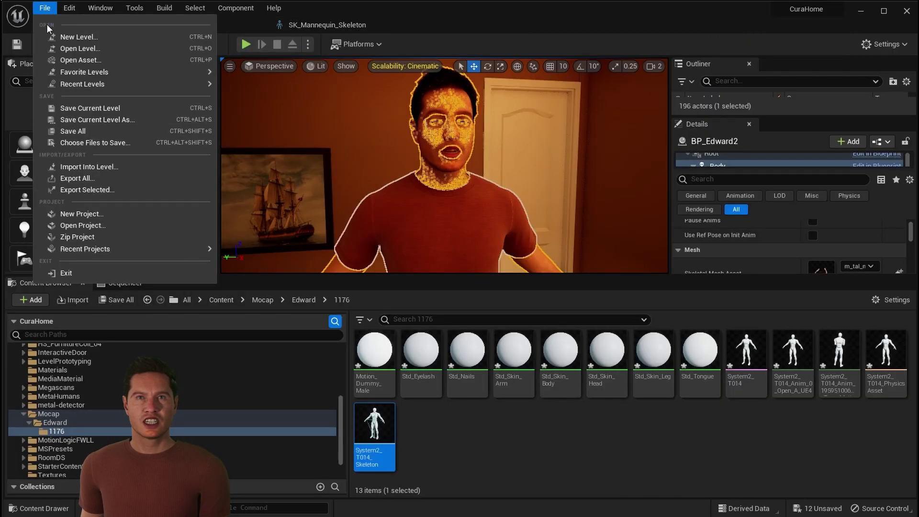
click(147, 134)
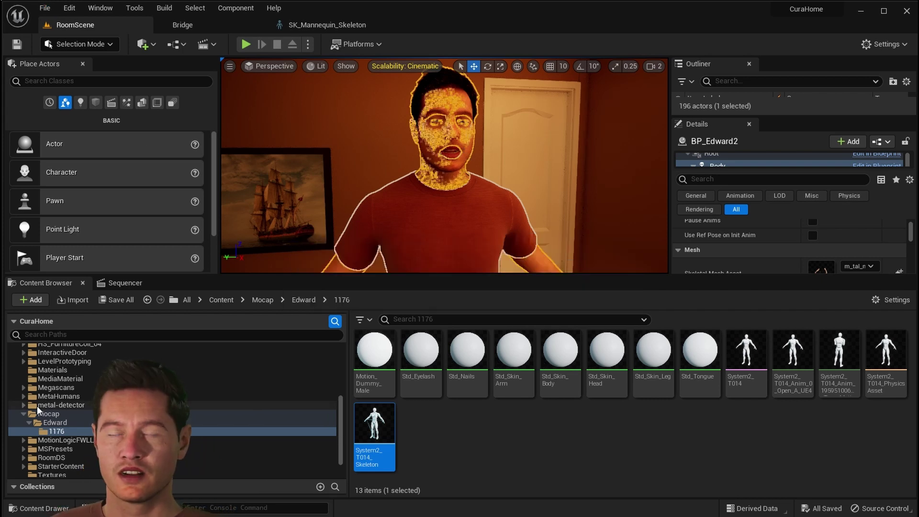
- Open the UE4 Manny to UE5 Manny retargeter from Characters/Mannequin_UE4/Rigs and preview the System2_T014 TempMotion animation in it
scroll(75, 370, up, 5)
click(75, 370)
click(55, 361)
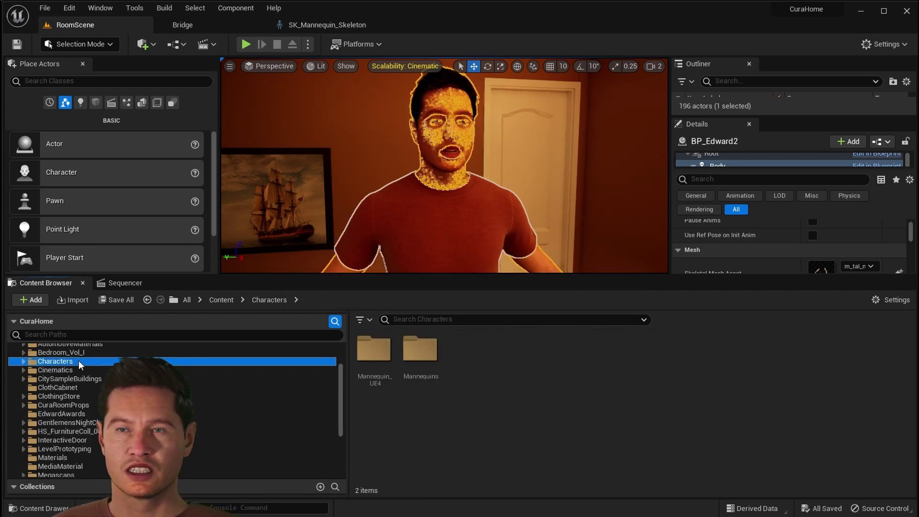
double_click(379, 346)
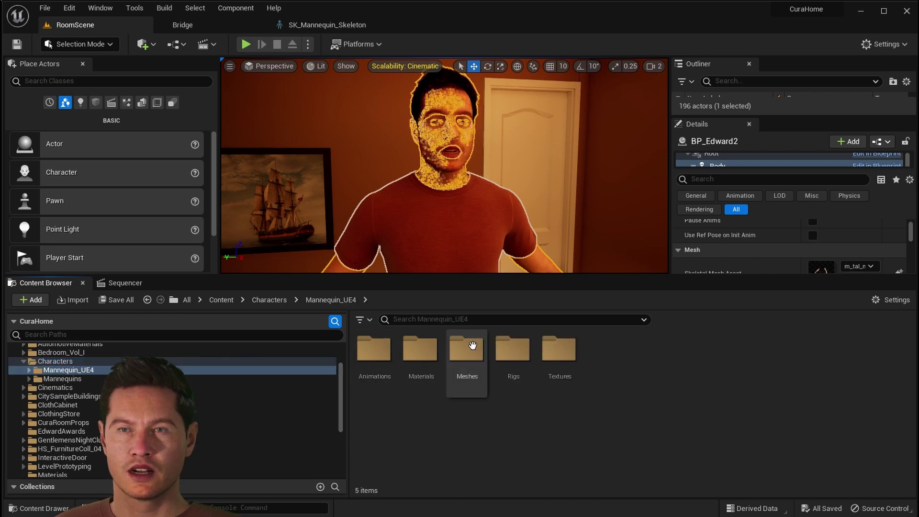
double_click(515, 346)
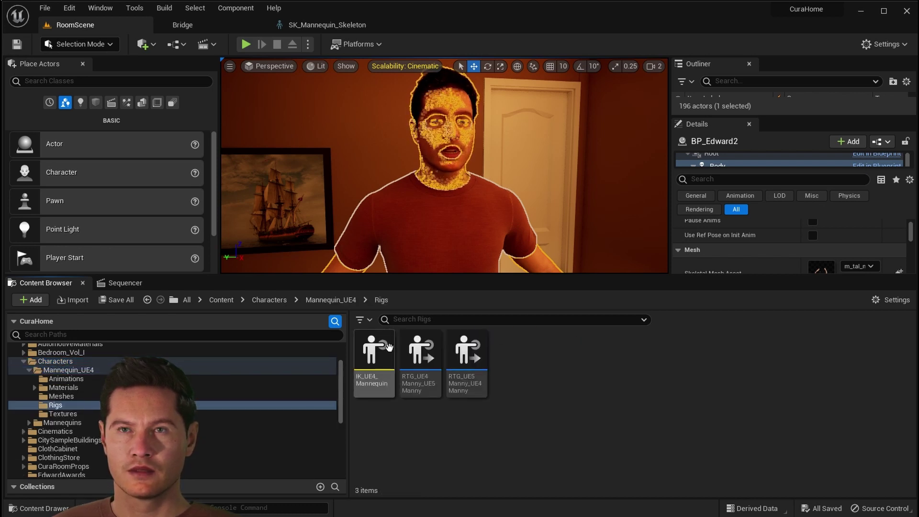
click(416, 358)
double_click(417, 358)
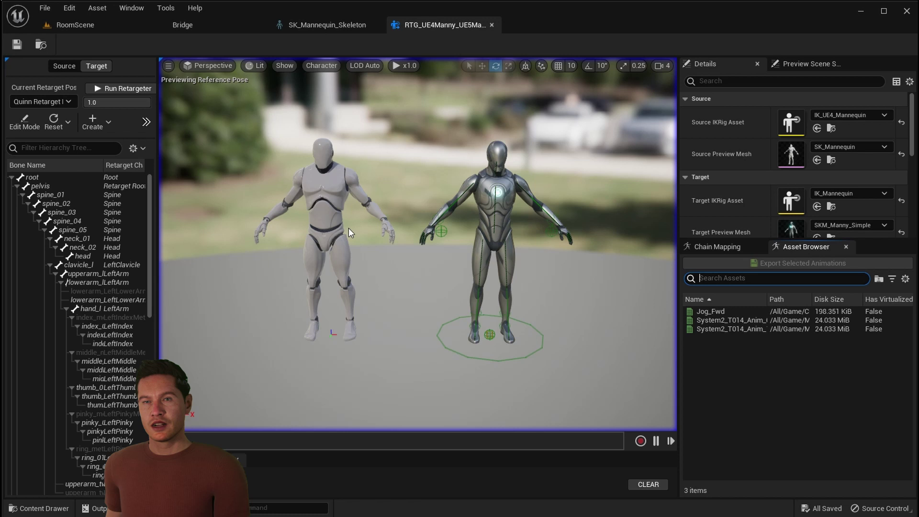
click(732, 328)
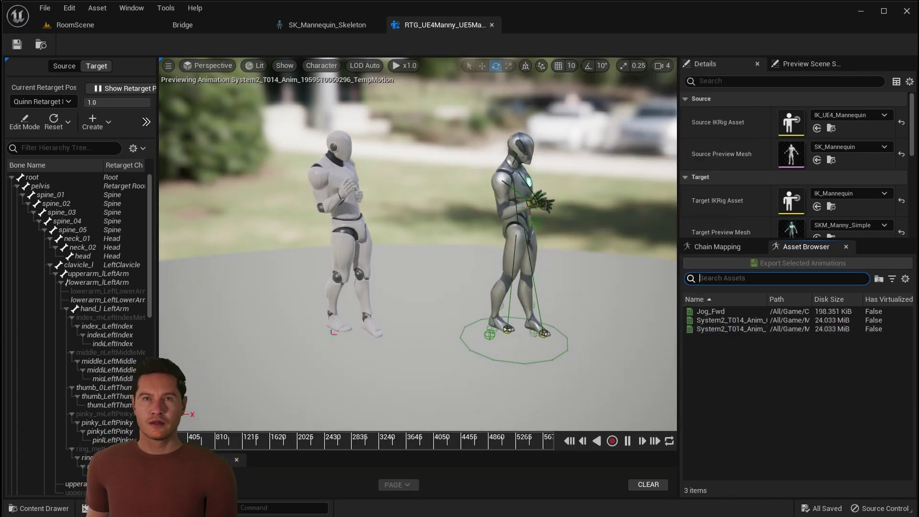
- Show the chain mapping, try changing the Target Mesh Offset in the retargeter's preview settings, and undo the offset changes
click(723, 247)
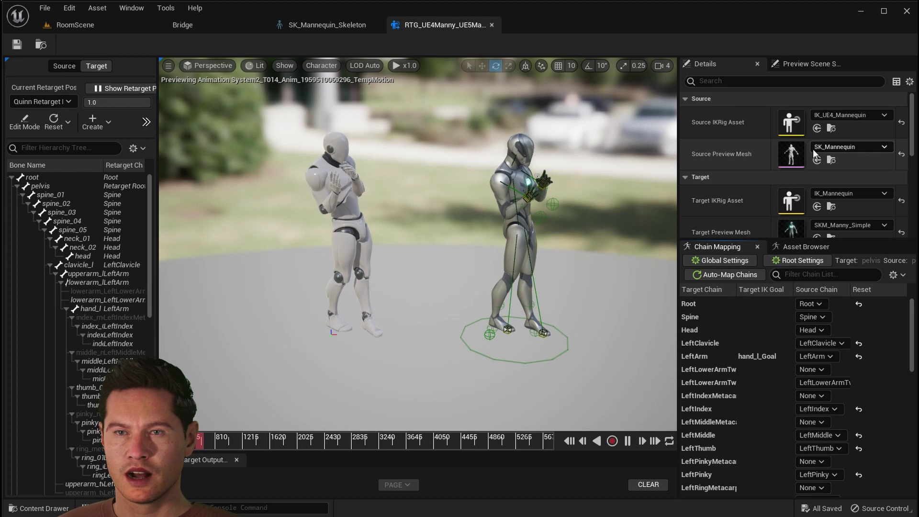
scroll(856, 174, down, 2)
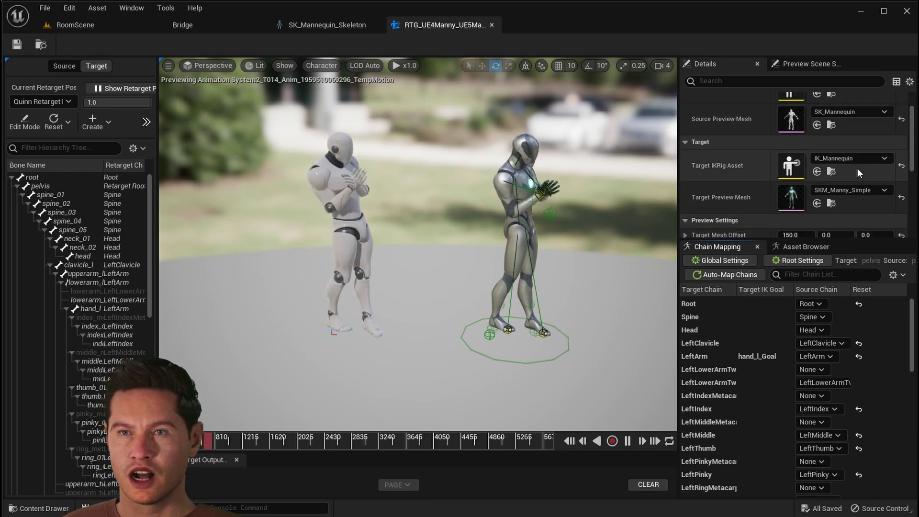
scroll(856, 173, down, 1)
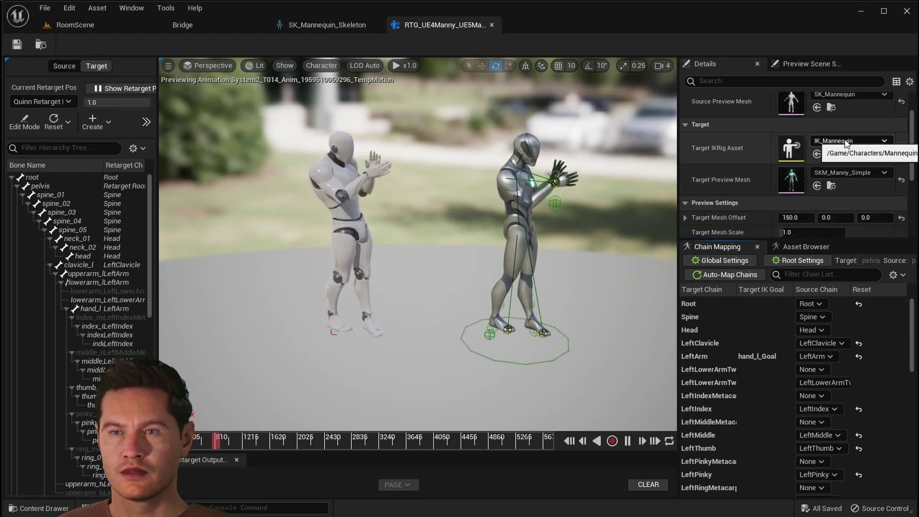
scroll(814, 181, down, 2)
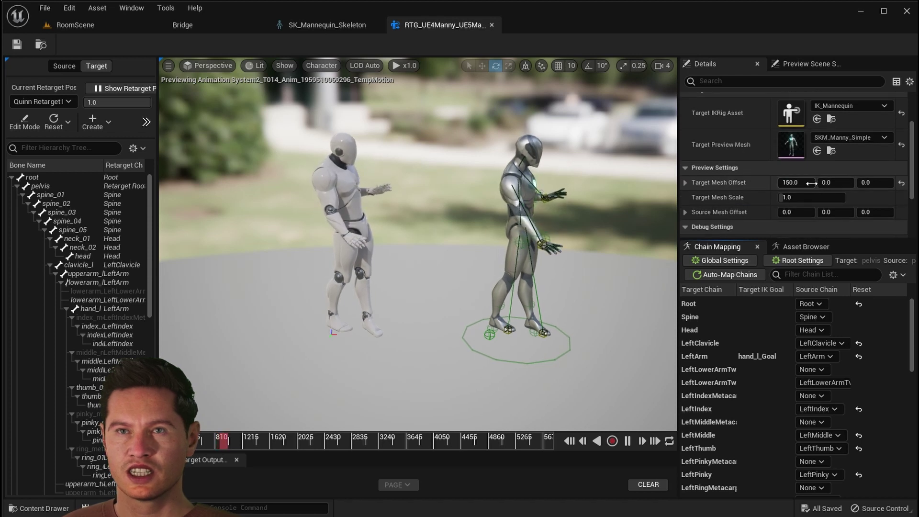
drag(796, 183, 809, 183)
key(ctrl+z)
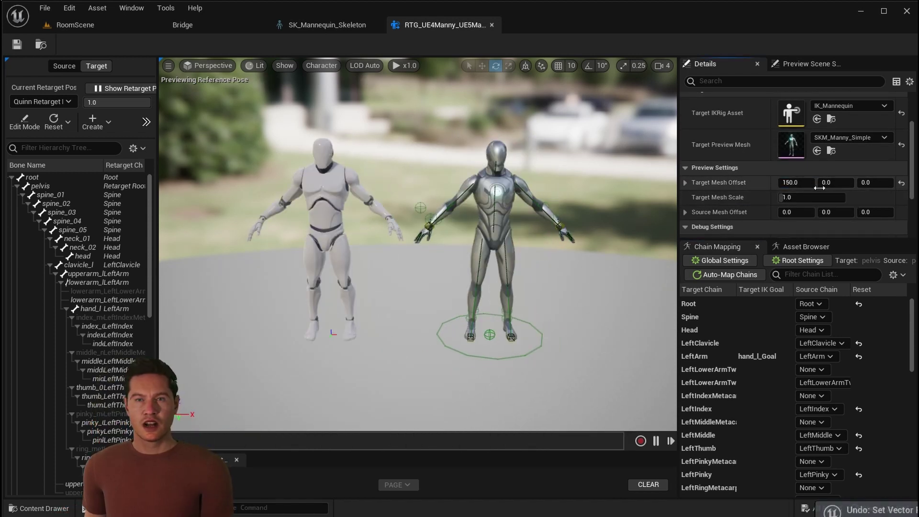
drag(835, 182, 832, 183)
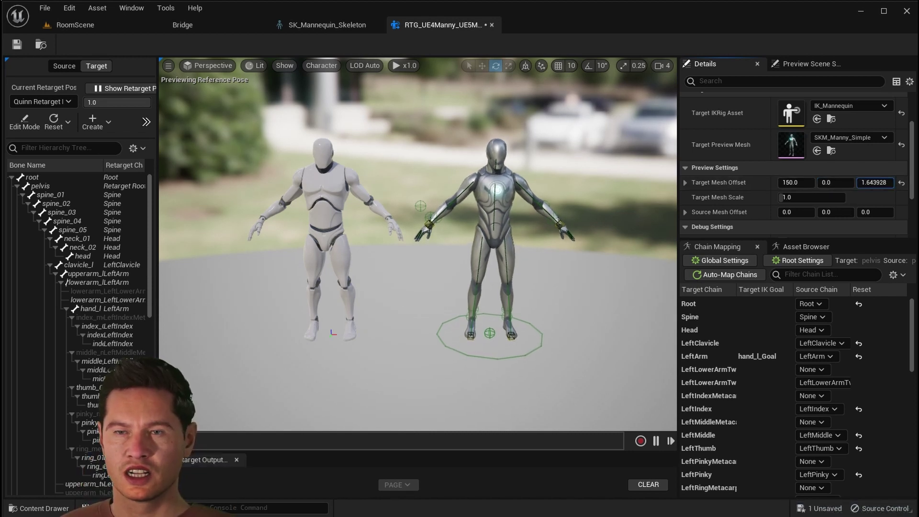
key(ctrl+z)
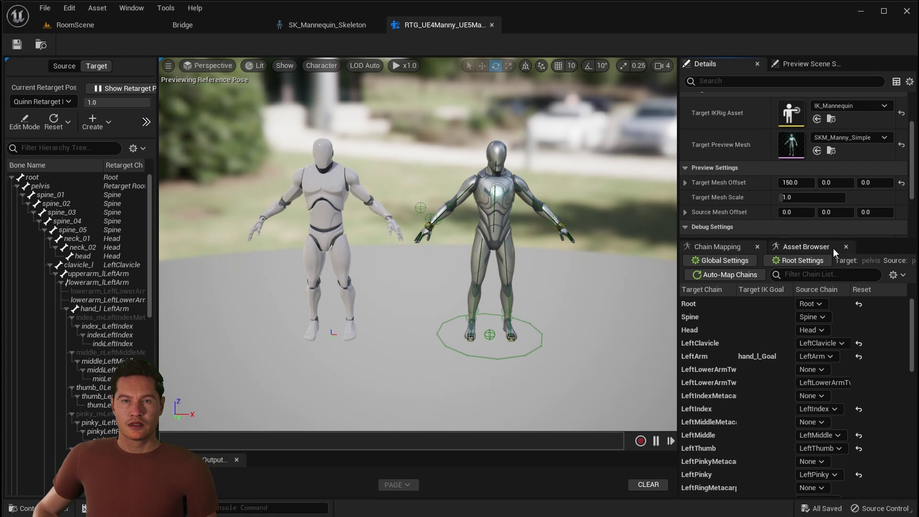
- Select the System2_T014 TempMotion animation for preview and try adjusting IK Blend to Source on the LeftArm chain
click(806, 246)
click(727, 329)
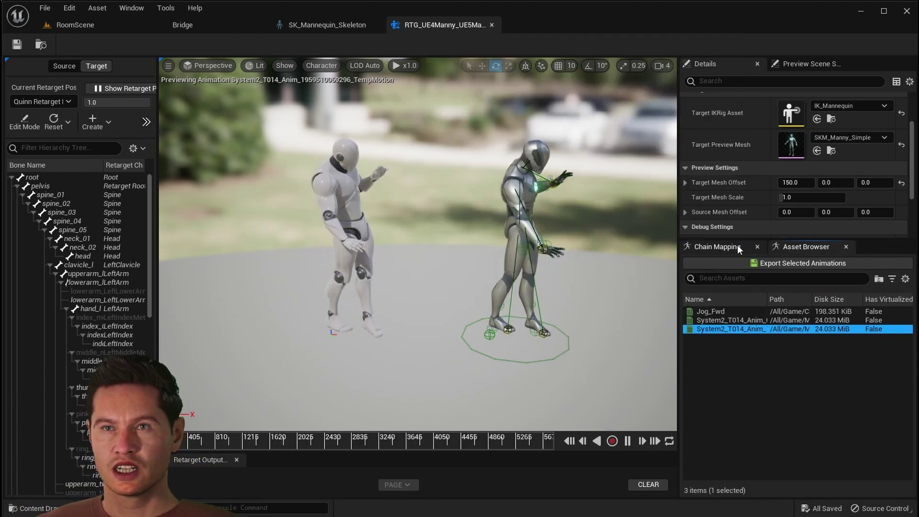
click(716, 246)
click(540, 185)
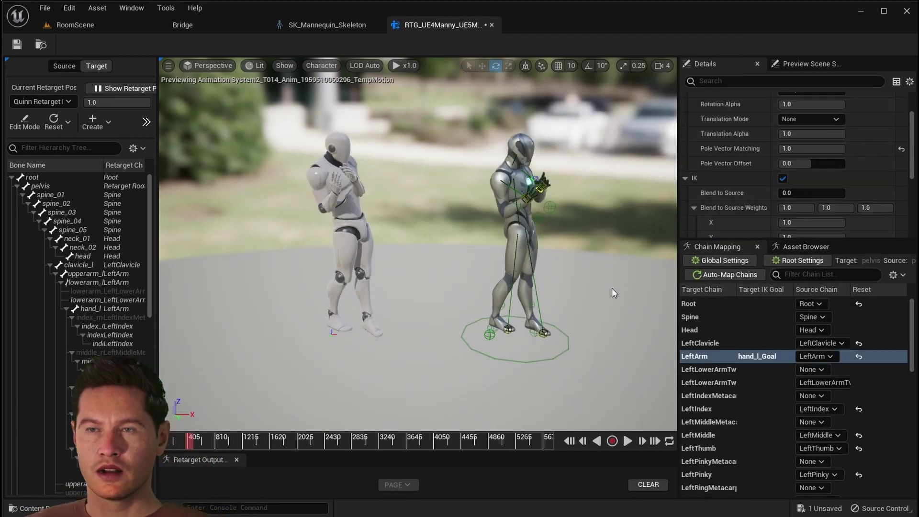
drag(614, 293, 503, 268)
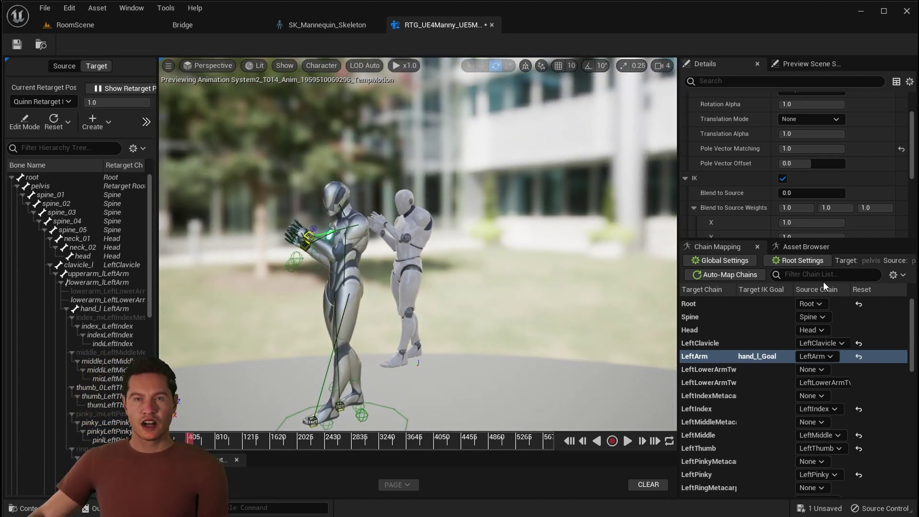
click(795, 192)
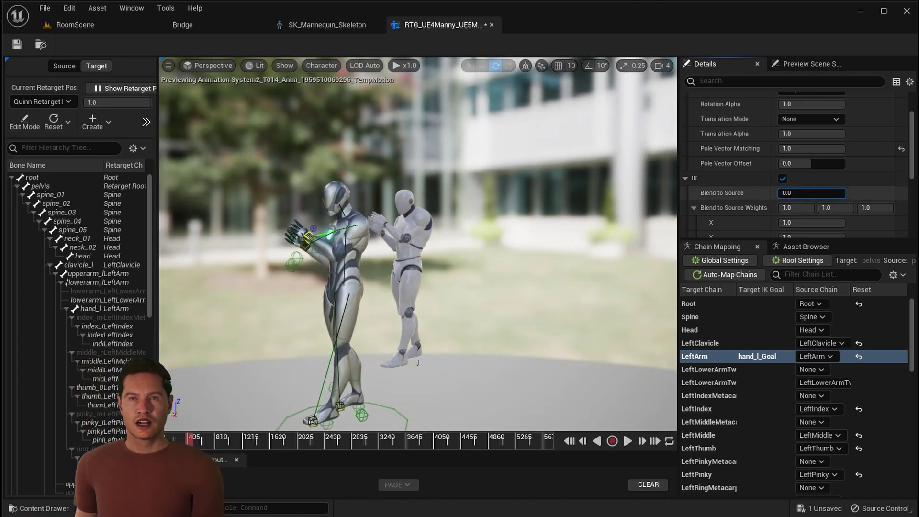
drag(794, 193, 806, 192)
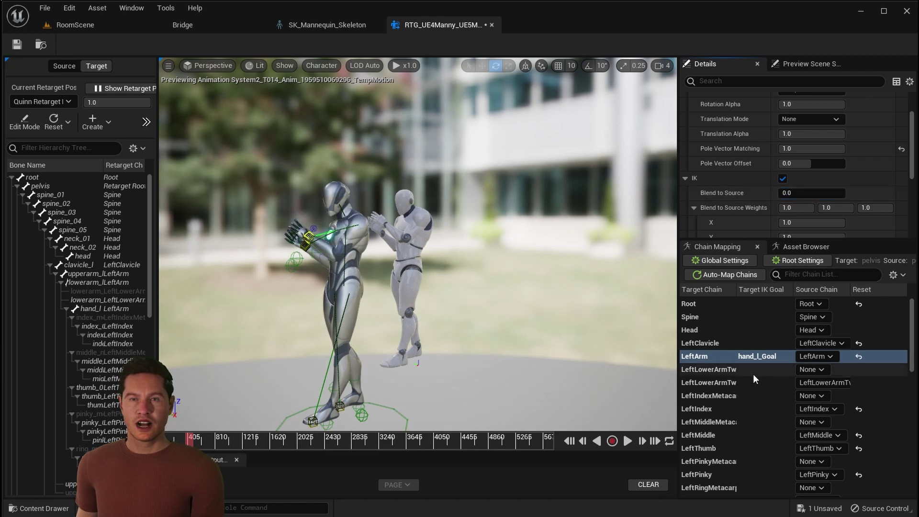
- Set IK Blend to Source to 1.0 on the RightArm chain and adjust the same setting on the LeftArm chain
scroll(766, 407, down, 5)
click(764, 432)
right_drag(417, 239, 535, 332)
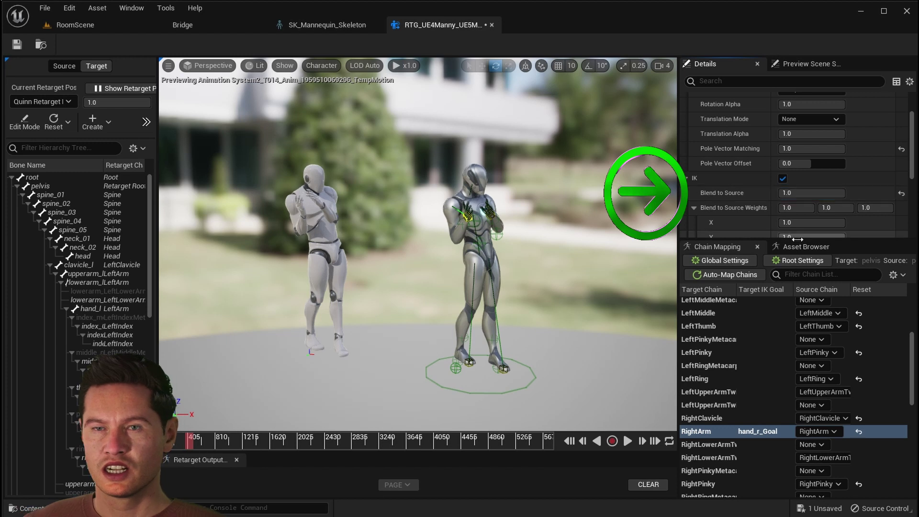
scroll(754, 381, up, 5)
click(745, 363)
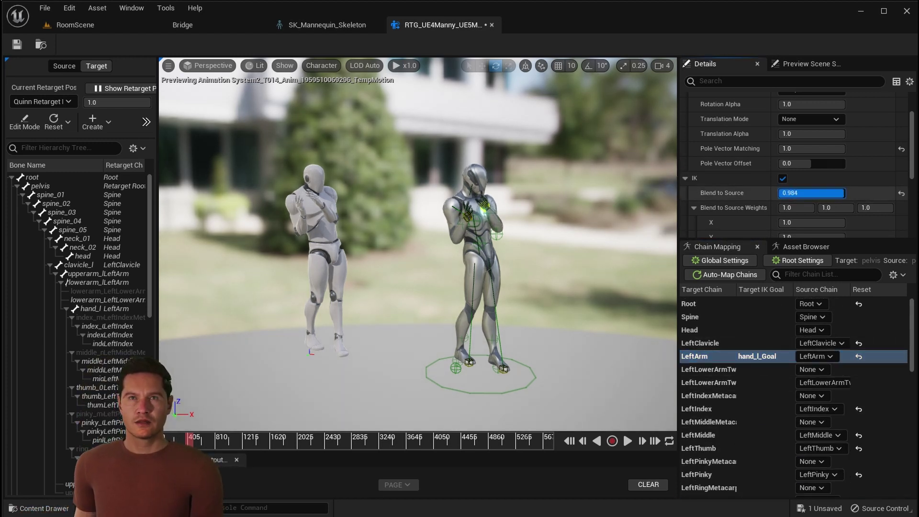
drag(843, 193, 808, 192)
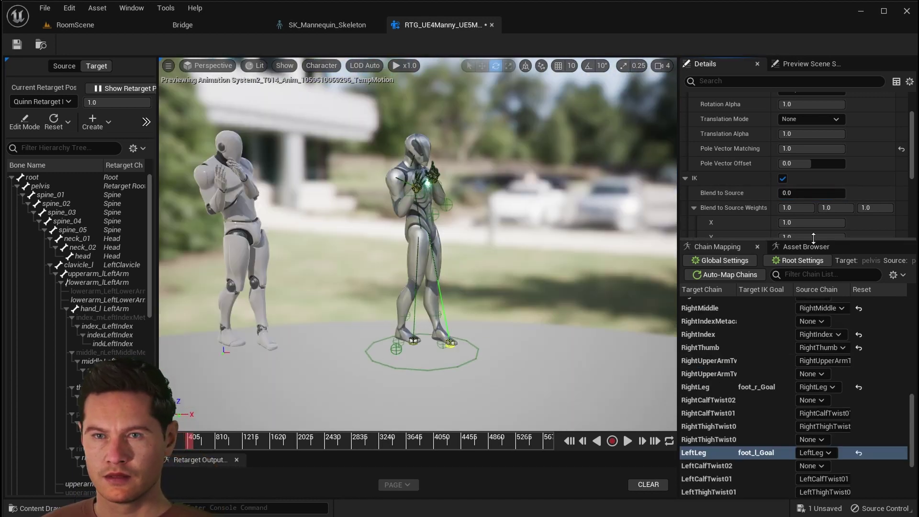
- Export the selected TempMotion animation as a retargeted animation into the Mocap/Edward/1176 folder
click(811, 246)
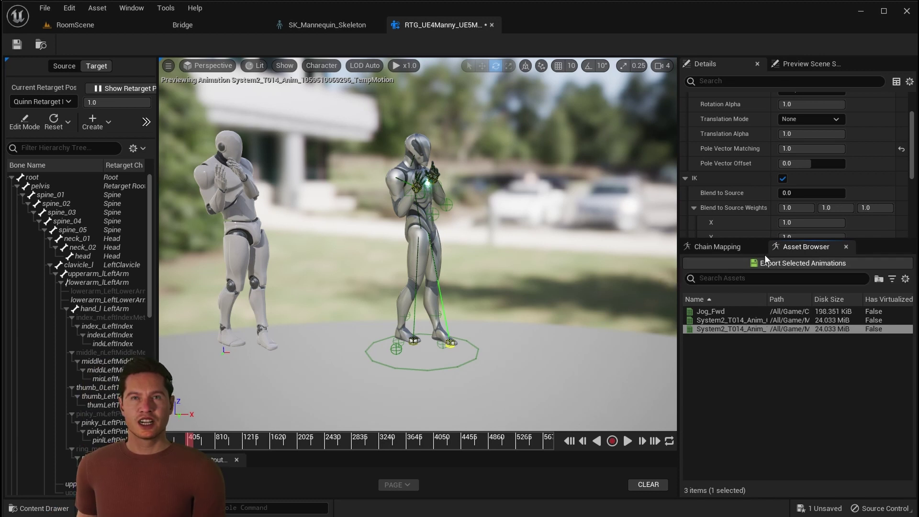
click(787, 263)
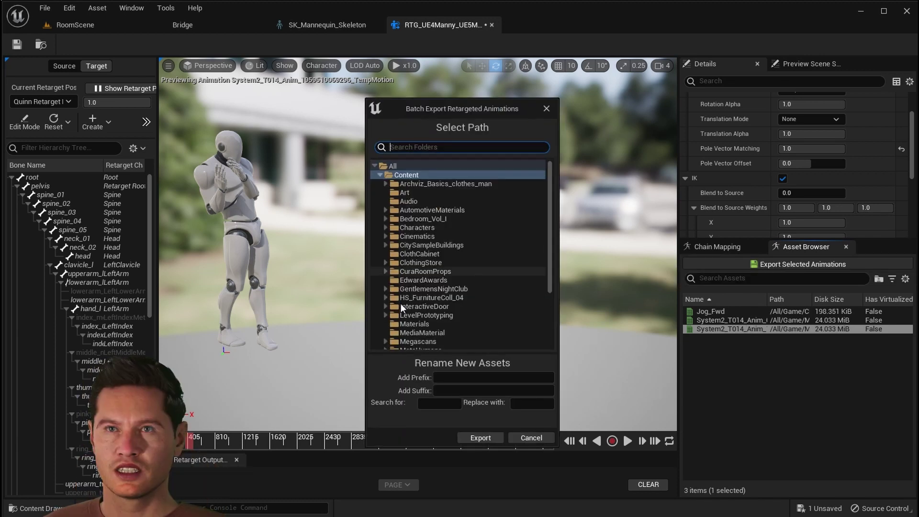
scroll(400, 311, down, 2)
click(389, 333)
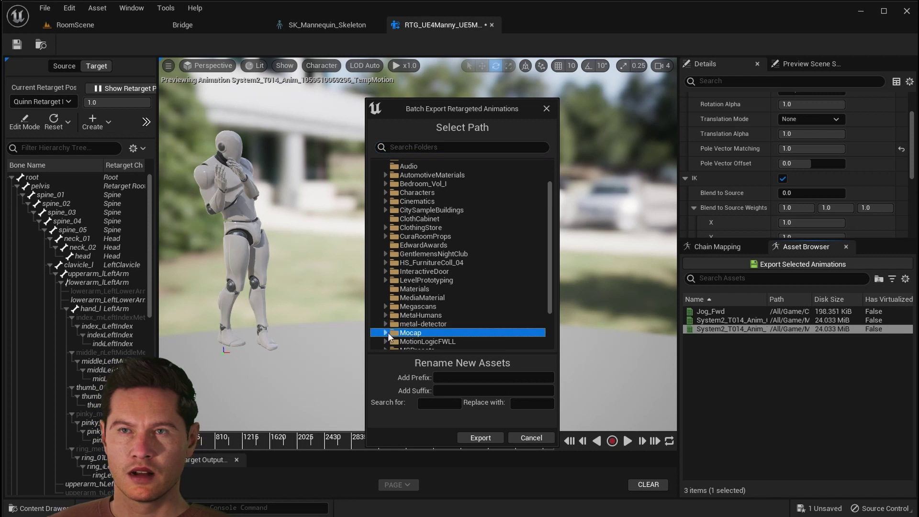
scroll(392, 308, down, 2)
click(402, 306)
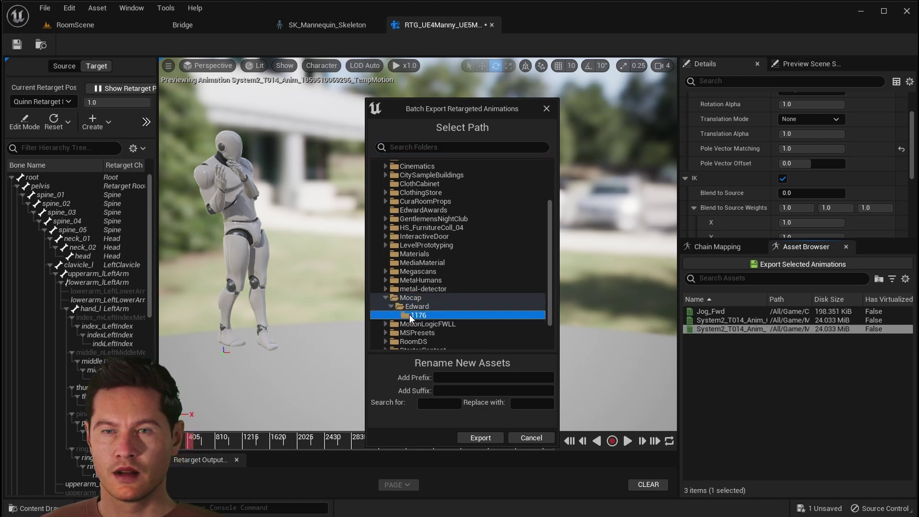
click(478, 437)
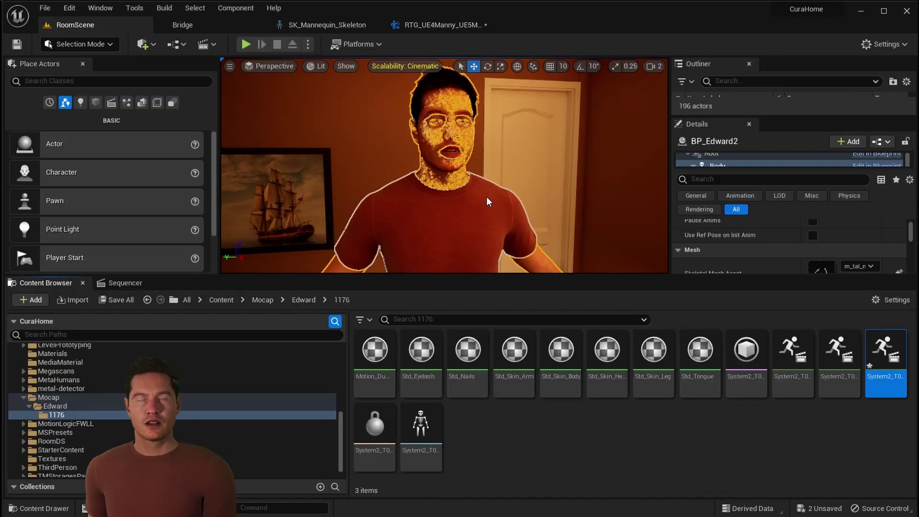
- Add the retargeted System2_T014 TempMotion1 animation to BP_Edward2's Body track in the sequence and move the playhead to about frame 281
click(136, 283)
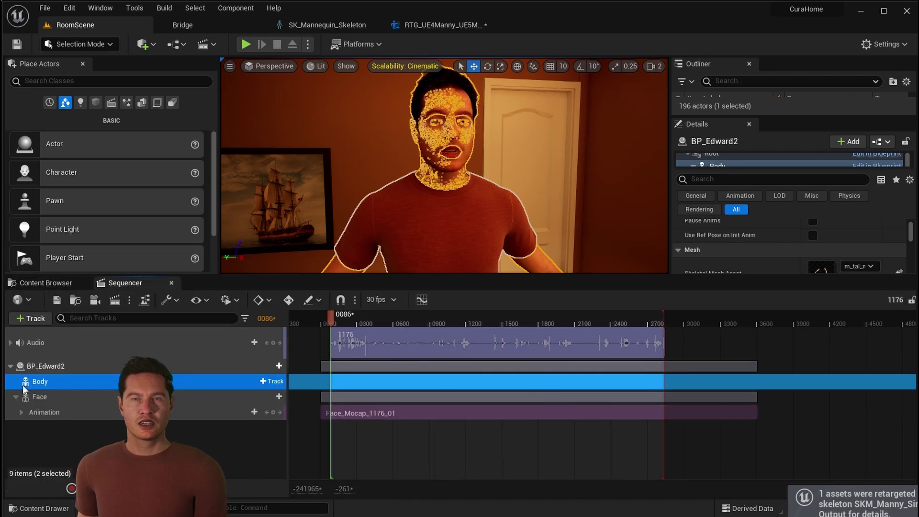
click(271, 381)
mouse_move(316, 125)
text(sys)
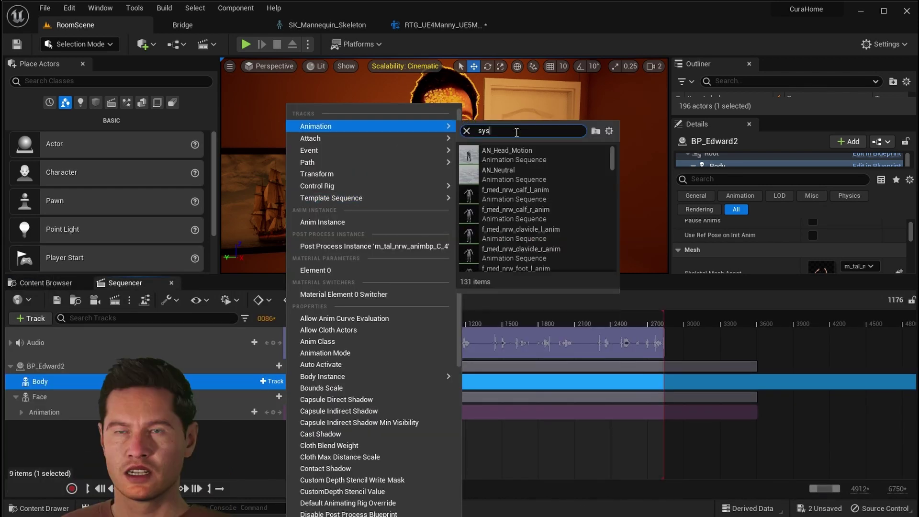
text(tem)
click(478, 150)
click(356, 317)
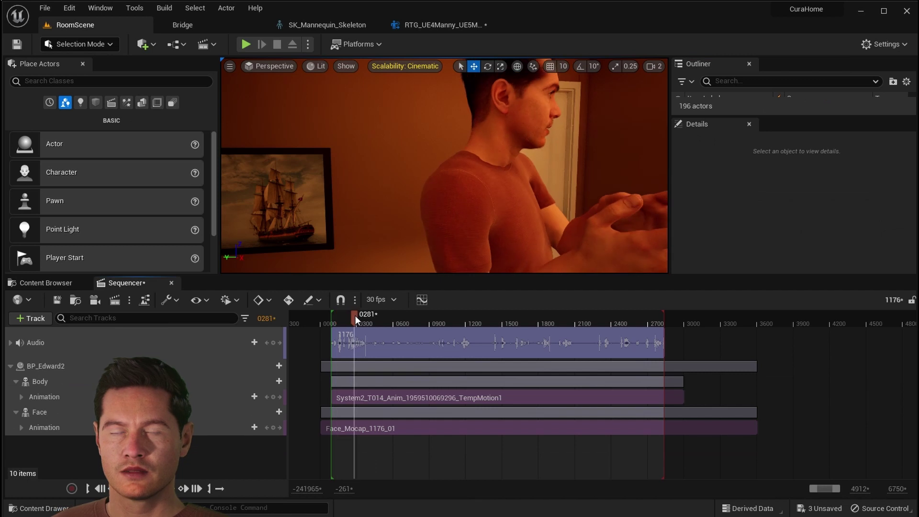
- Play the sequence from about frame 364 and scrub to about frame 1049 to check the combined body and face animation in an enlarged viewport
drag(355, 315, 364, 312)
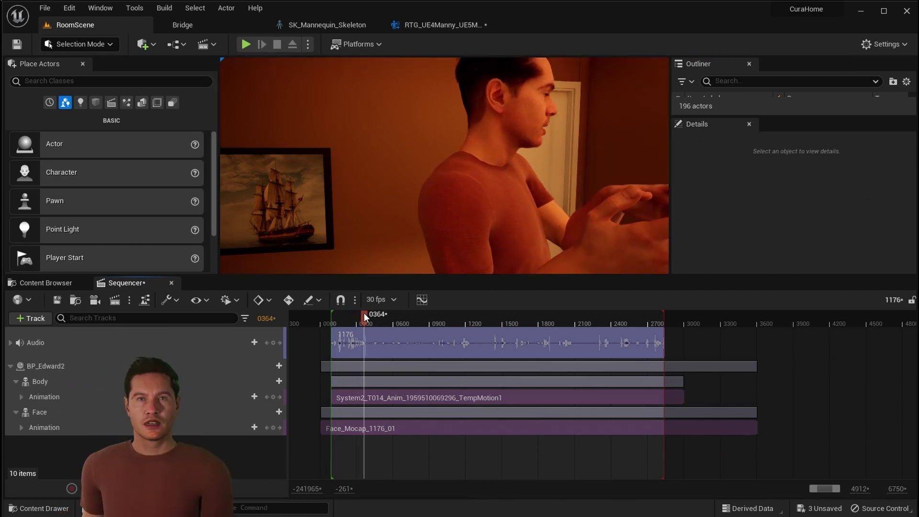
key(space)
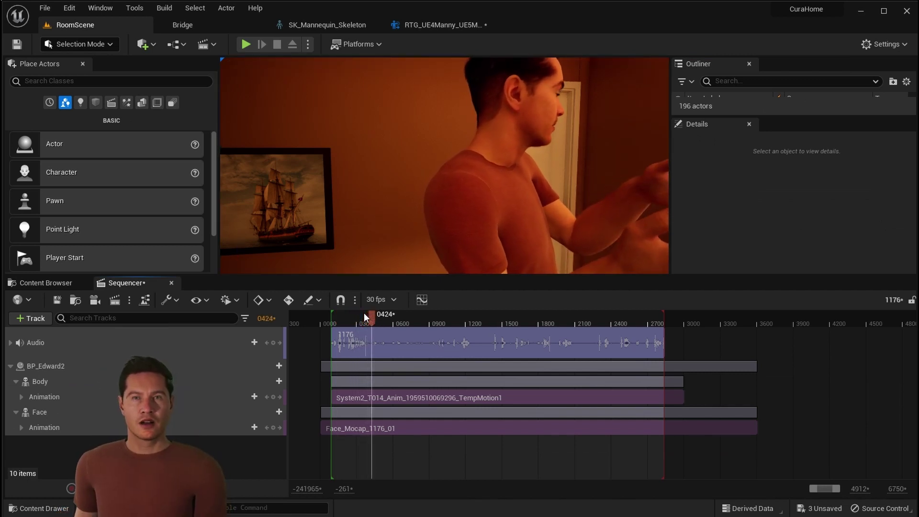
drag(420, 269, 749, 293)
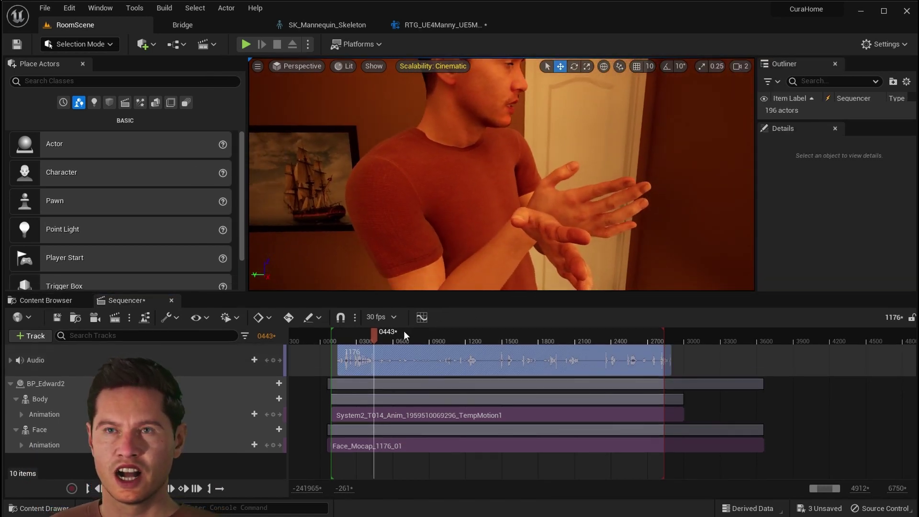
drag(376, 334, 447, 335)
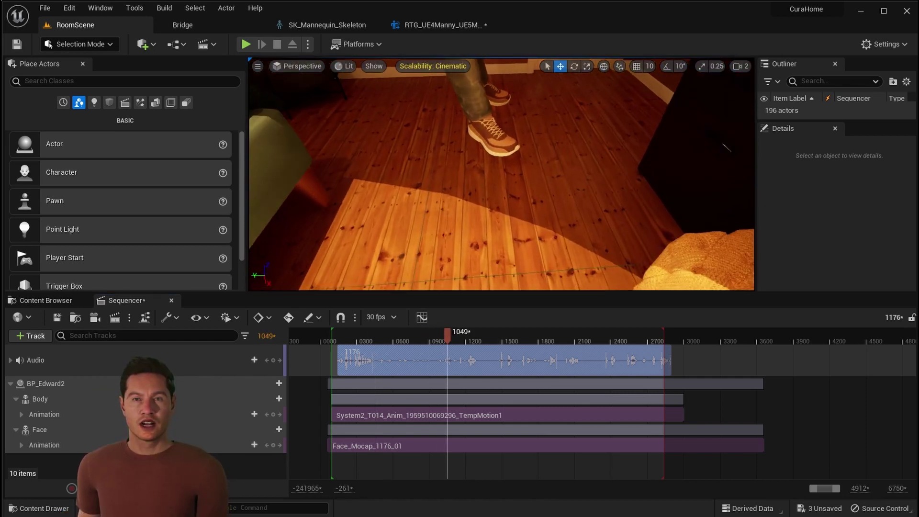
- Select BP_Edward2, adjust its height relative to the wooden floor, and check its foot contact at about frame 1017
right_drag(475, 163, 475, 163)
click(474, 163)
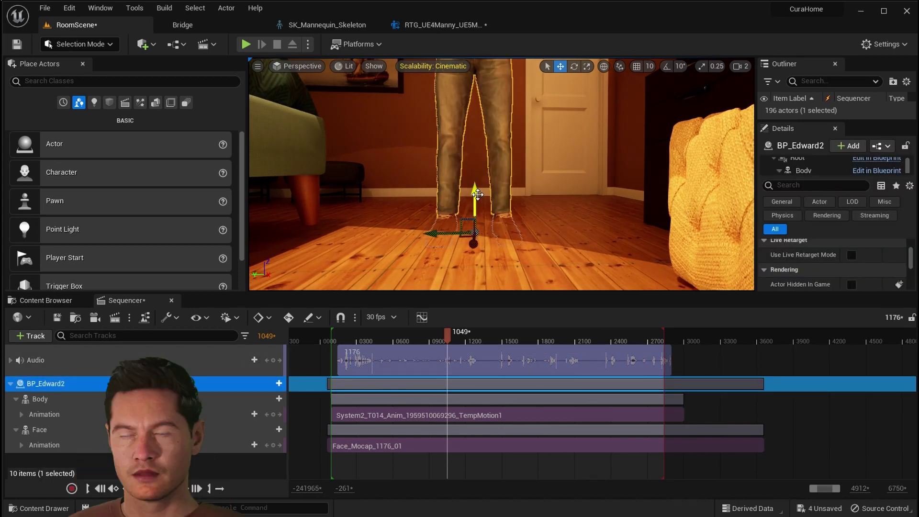
click(444, 335)
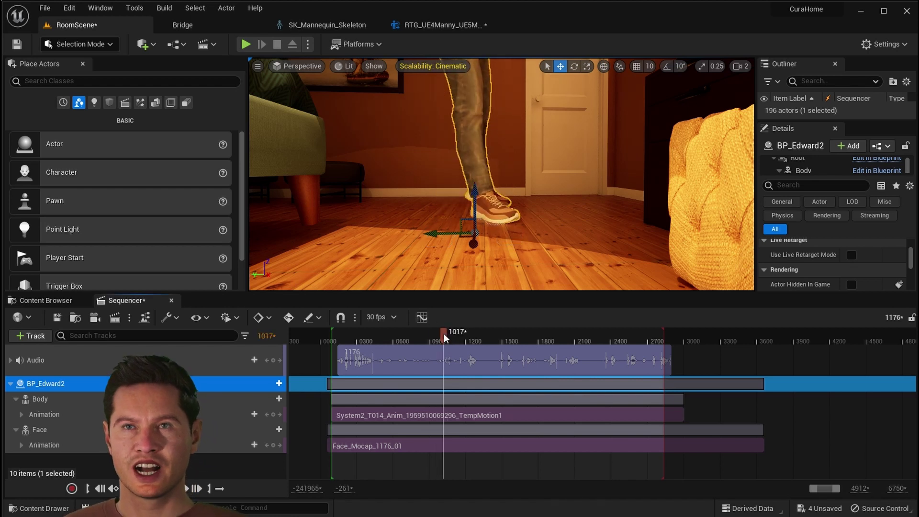